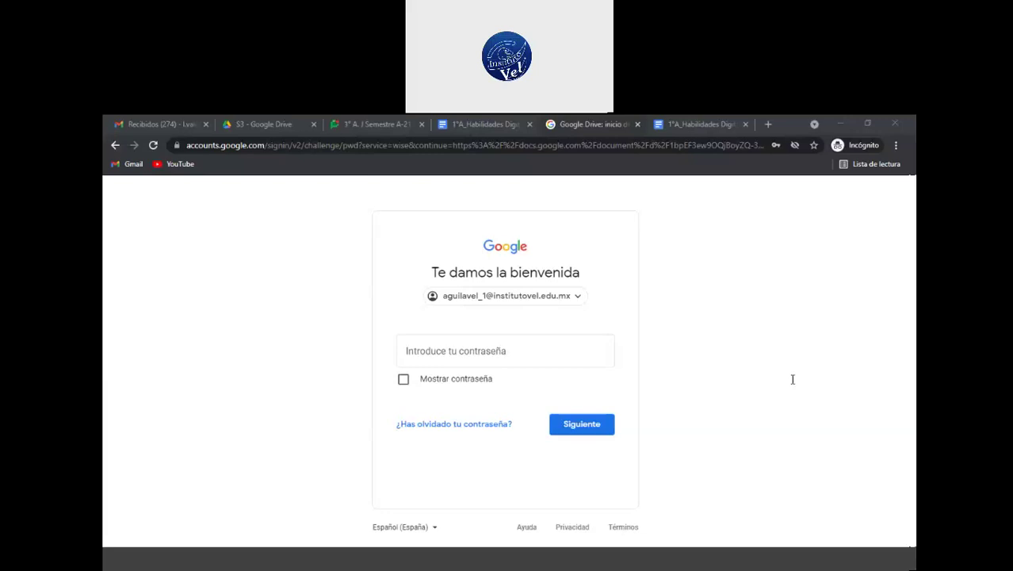
# Sign in to the school Google account by entering the account password
pyautogui.click(539, 364)
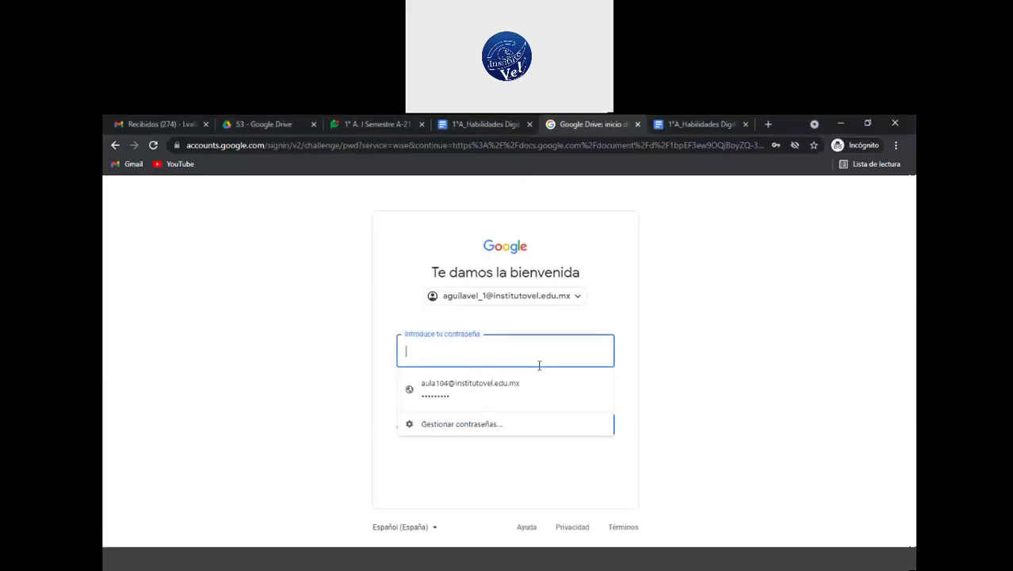
pyautogui.write('•••••')
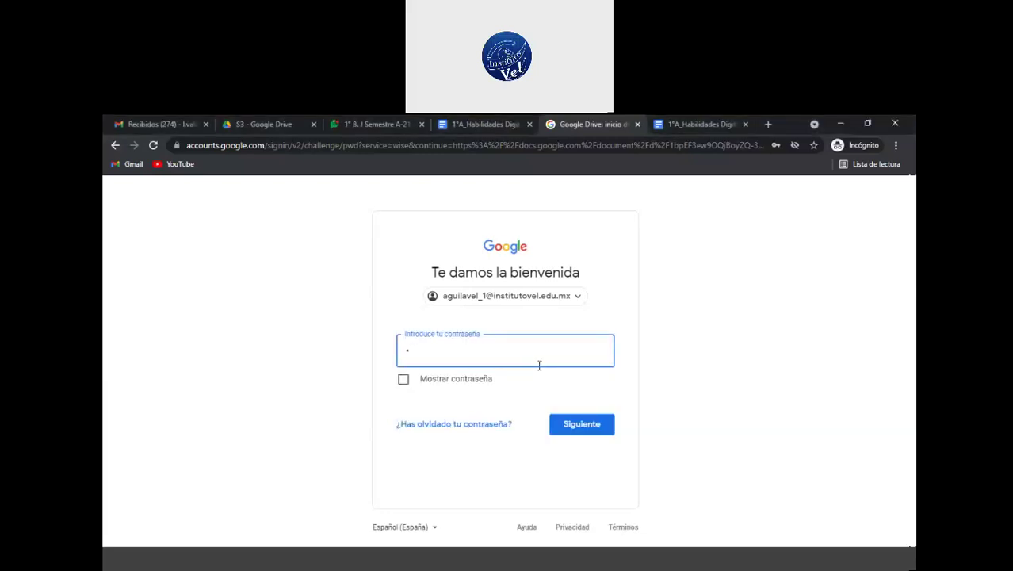
pyautogui.write('•••')
pyautogui.press('Return')
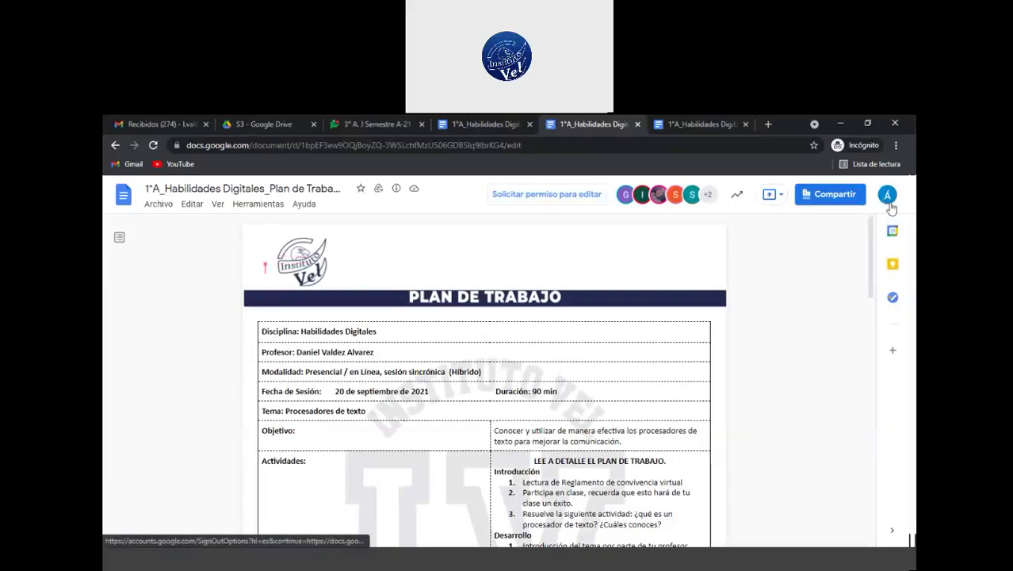
# Check the accounts available in the Gmail inbox and reload the page to refresh them
pyautogui.click(171, 127)
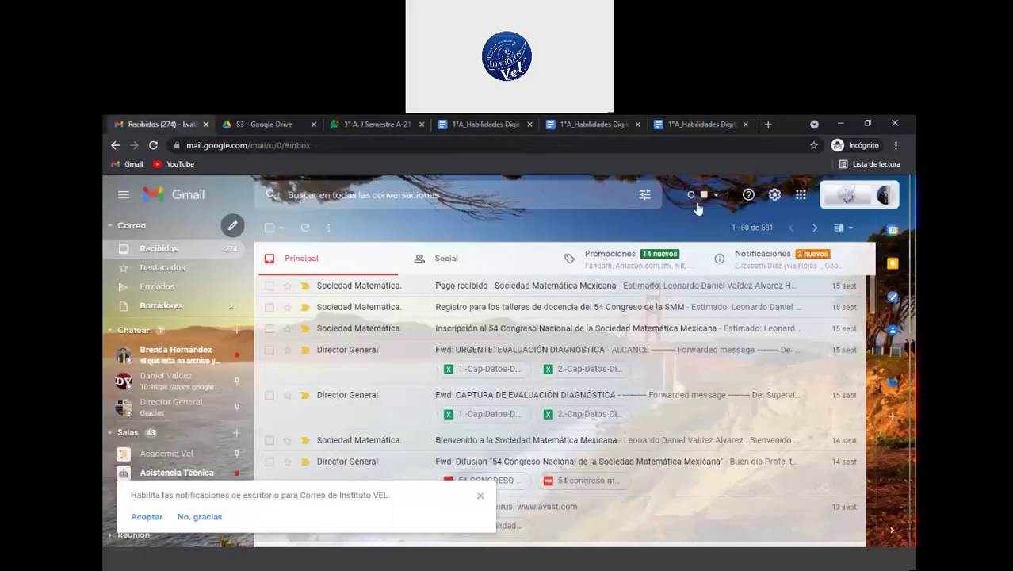
pyautogui.click(887, 200)
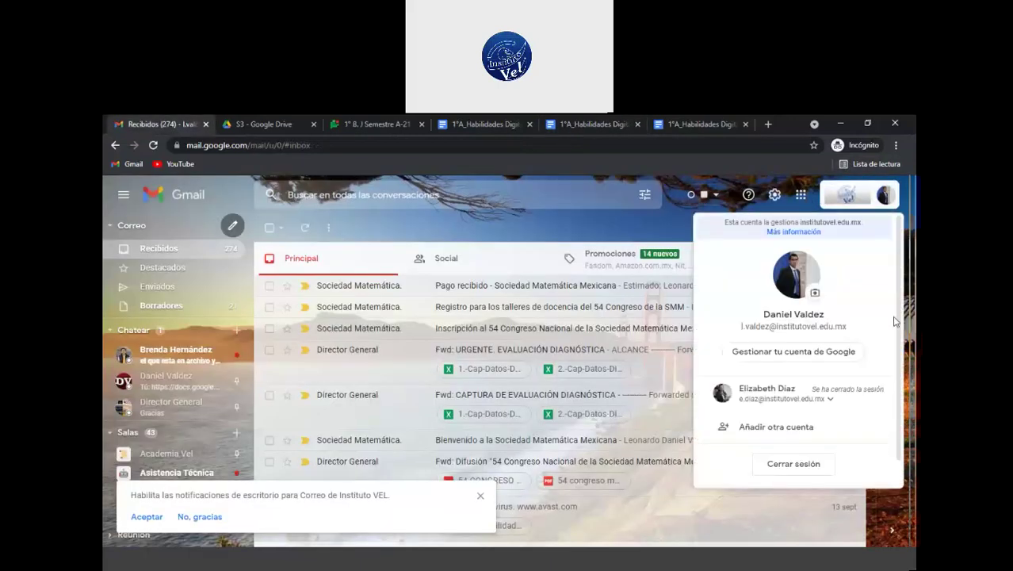
pyautogui.scroll(-1, 801, 428)
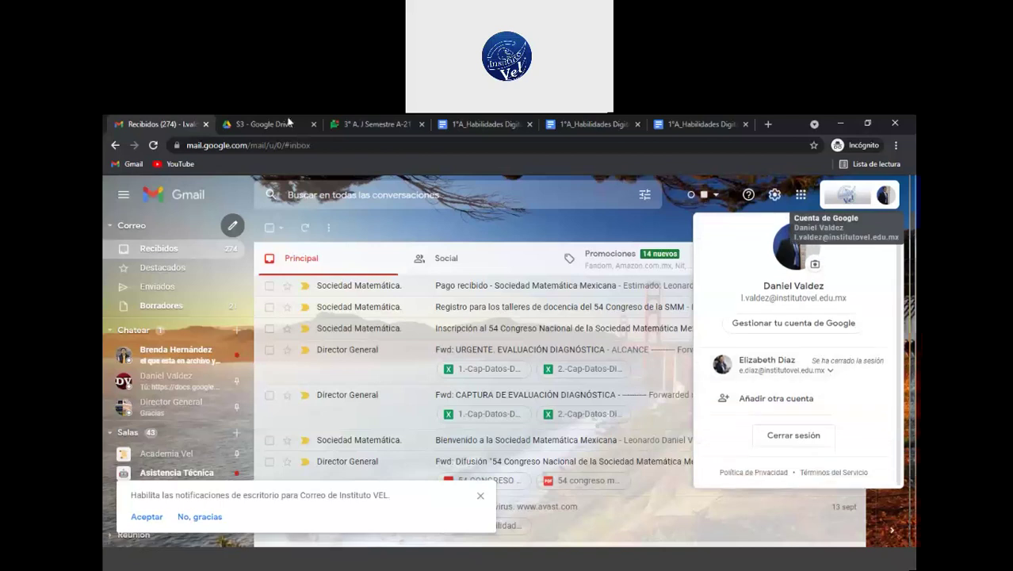
pyautogui.click(155, 146)
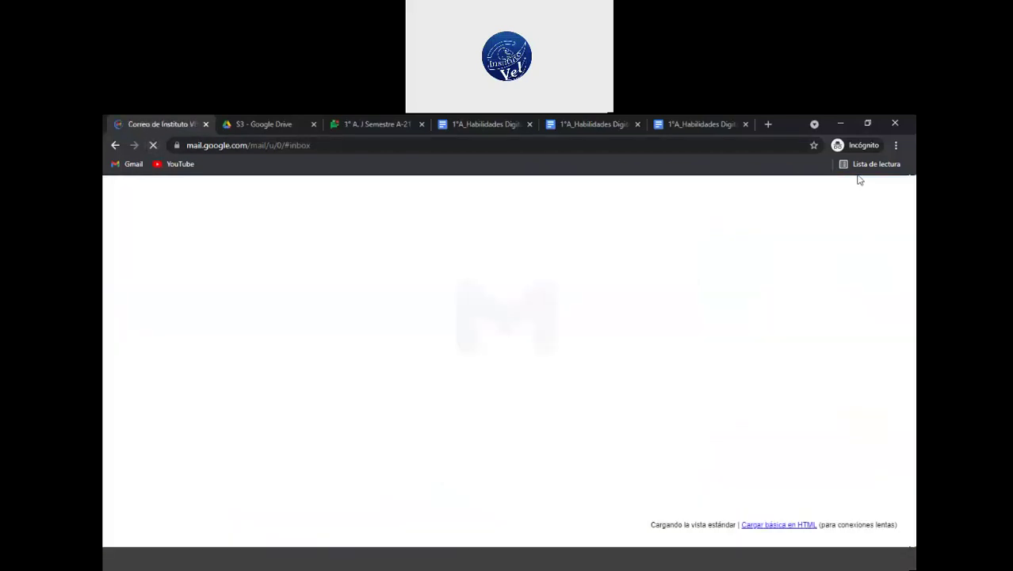
# Refresh the S3 folder in Drive and open Drive for the newly signed-in school account
pyautogui.click(274, 125)
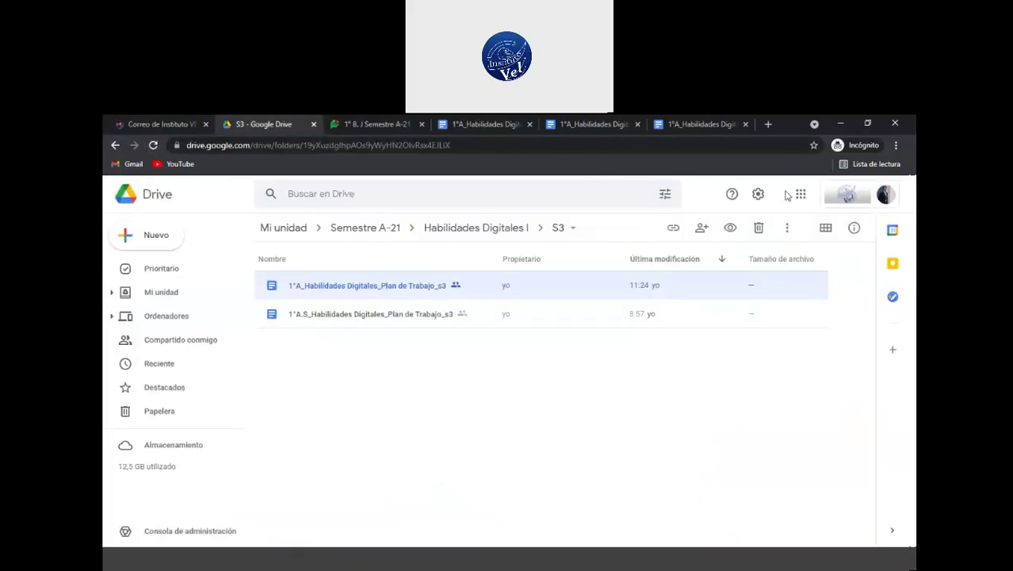
pyautogui.click(887, 195)
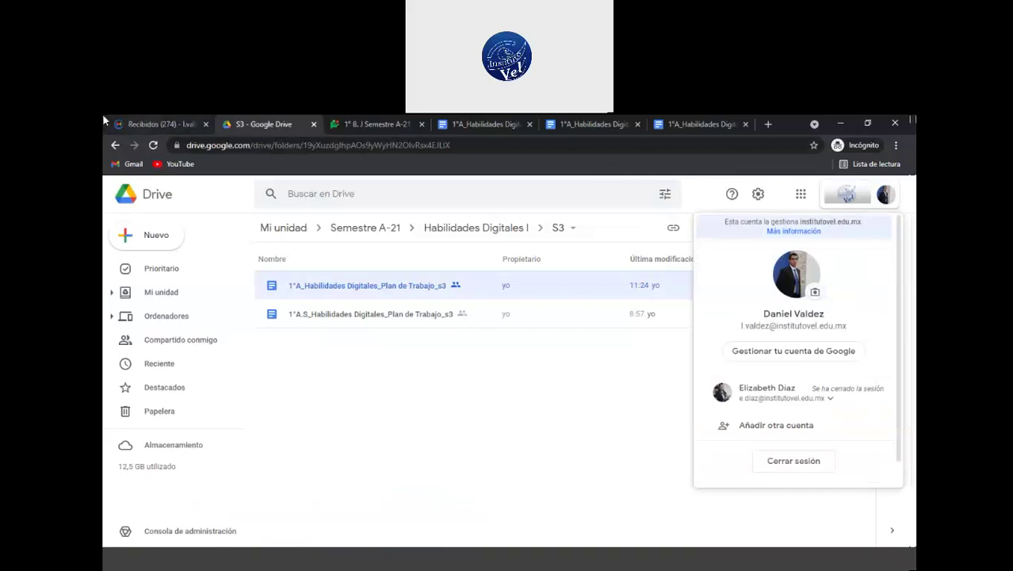
pyautogui.click(155, 146)
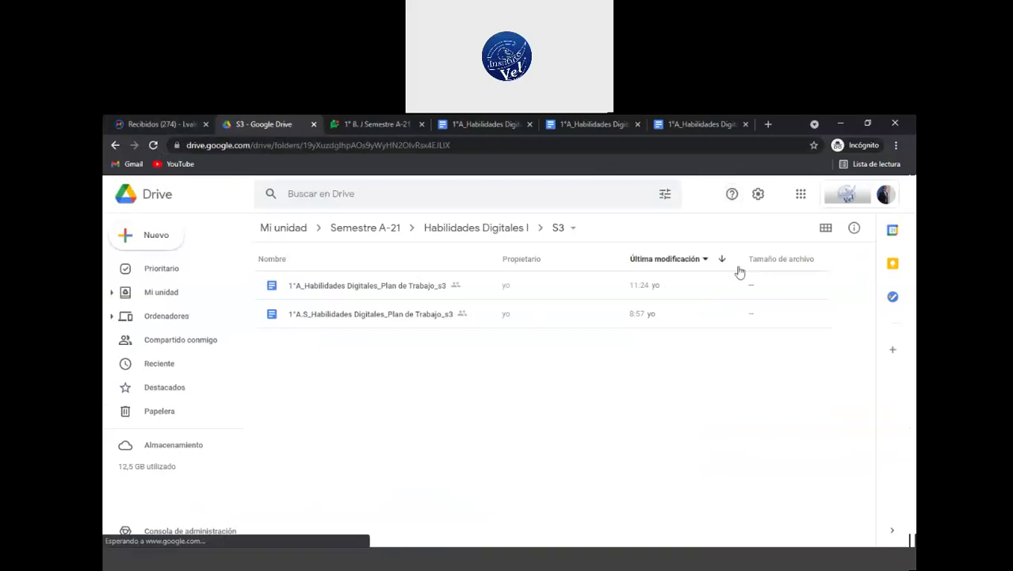
pyautogui.click(884, 196)
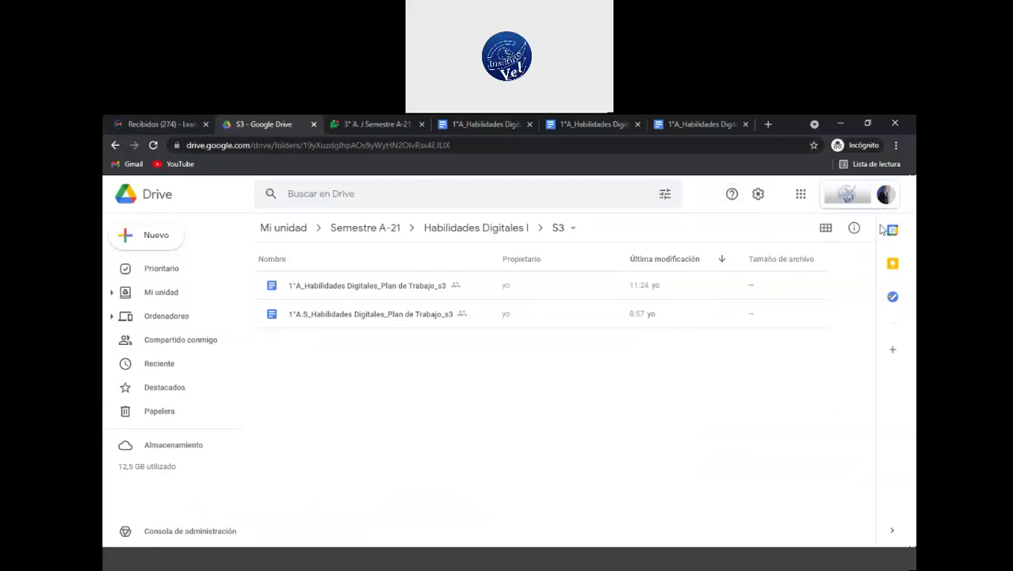
pyautogui.click(819, 405)
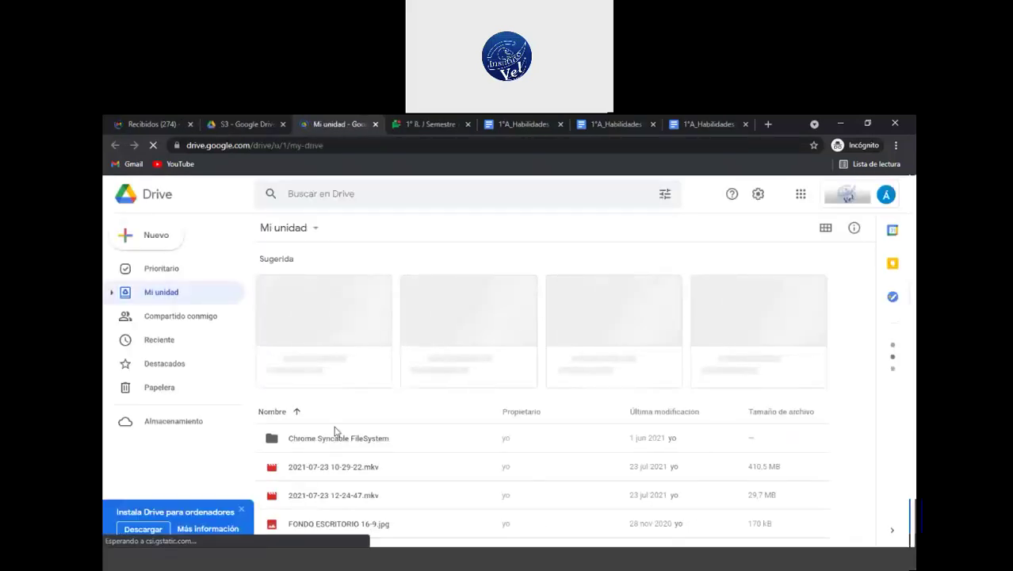
# Examine the files and folders shared with this account, from the newest to the oldest
pyautogui.click(176, 316)
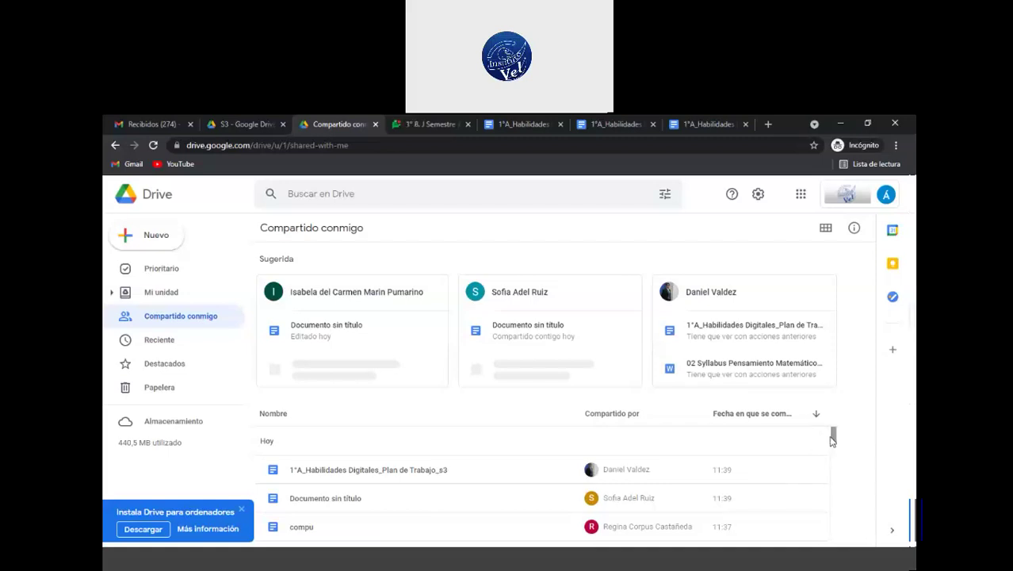
pyautogui.moveTo(834, 441)
pyautogui.mouseDown()
pyautogui.moveTo(833, 487)
pyautogui.moveTo(839, 449)
pyautogui.mouseUp()
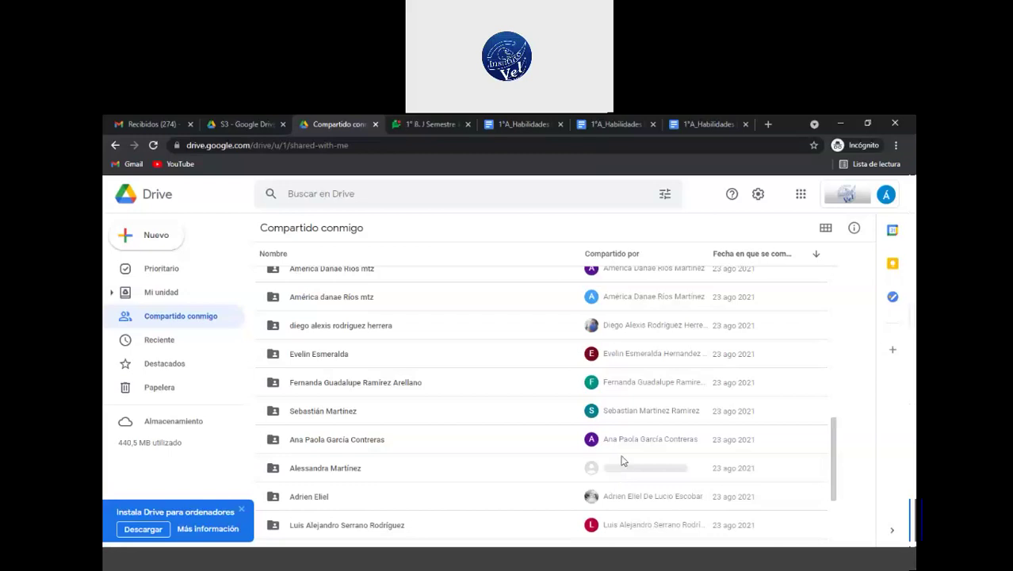
pyautogui.moveTo(830, 474); pyautogui.dragTo(833, 336)
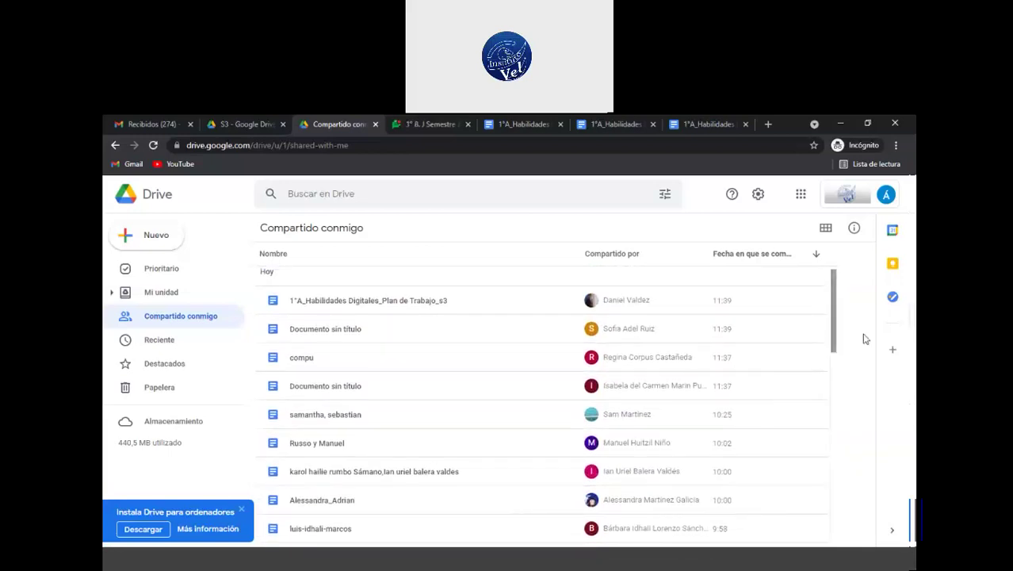
pyautogui.scroll(3, 838, 336)
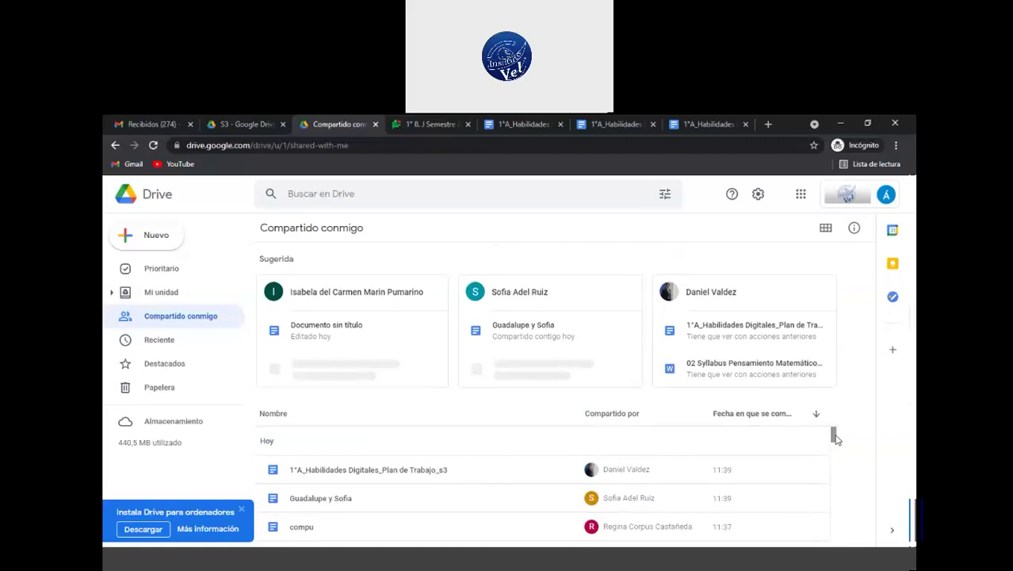
pyautogui.scroll(-10, 833, 435)
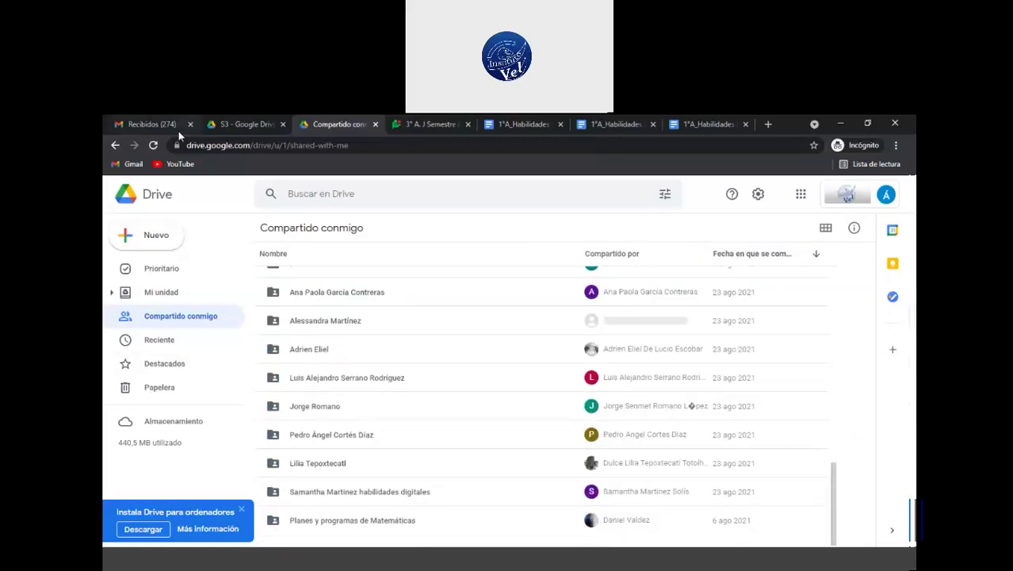
# Reload the list of shared files, close the Gmail inbox and look through the refreshed list
pyautogui.click(156, 146)
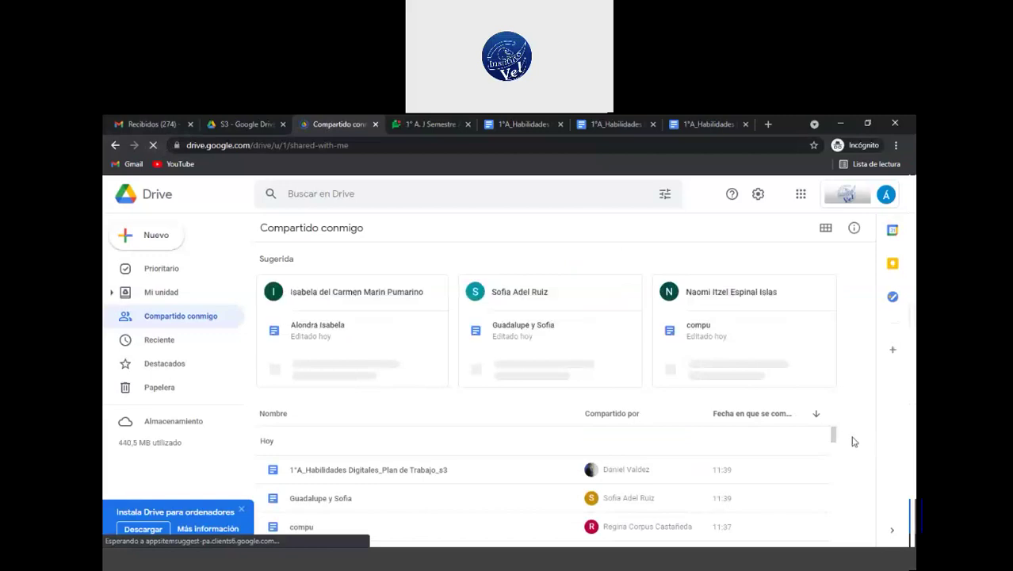
pyautogui.moveTo(838, 443); pyautogui.dragTo(834, 306)
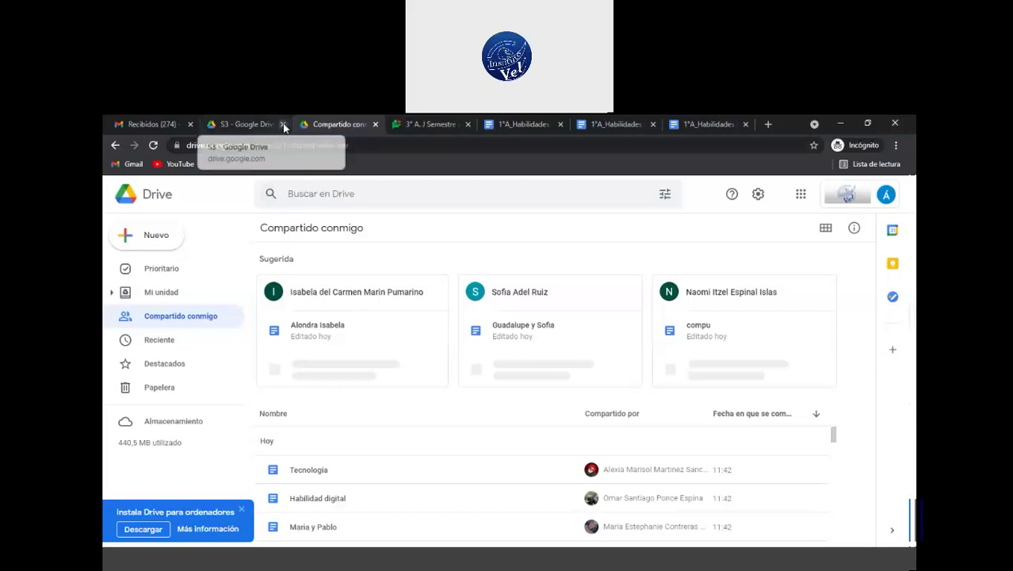
pyautogui.click(190, 125)
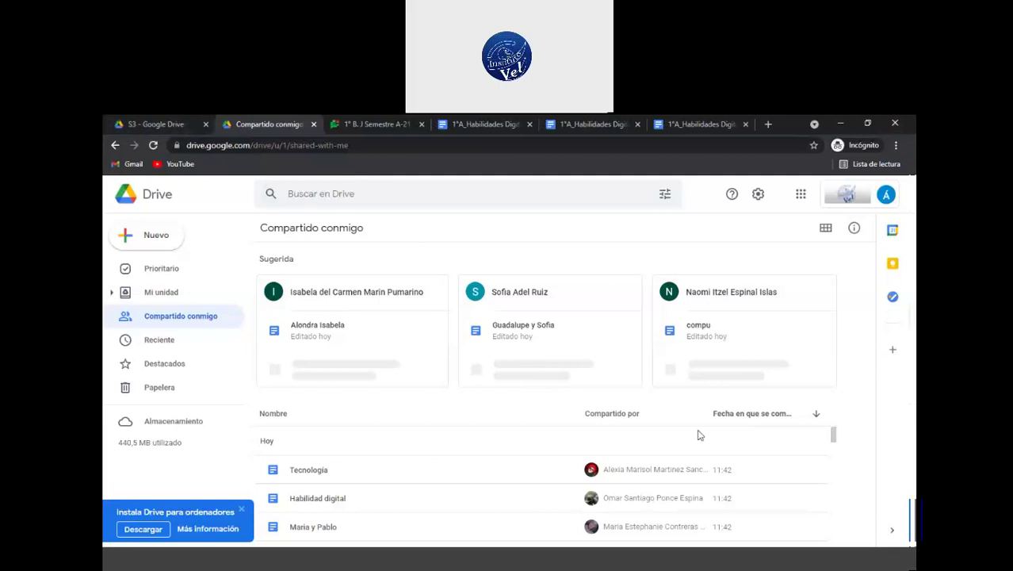
pyautogui.scroll(-10, 829, 436)
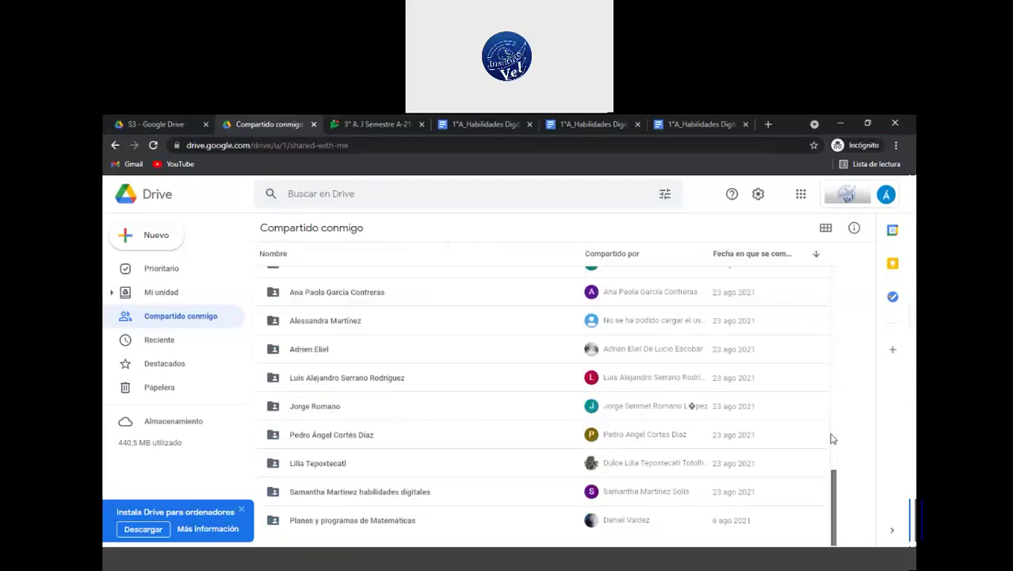
# Restore the browser window from full screen and stretch both of its sides to nearly the full screen width
pyautogui.click(867, 127)
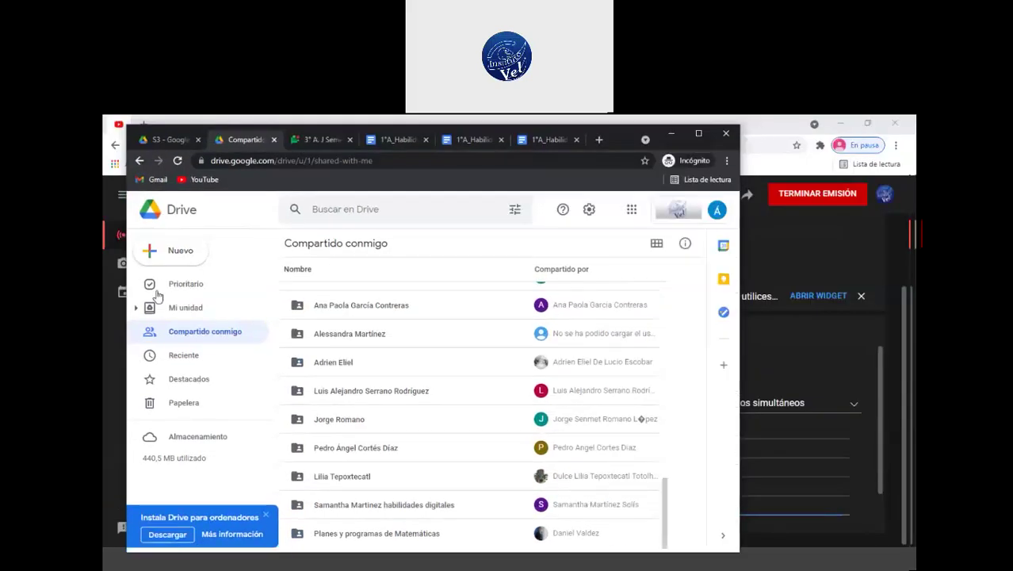
pyautogui.moveTo(127, 292); pyautogui.dragTo(105, 297)
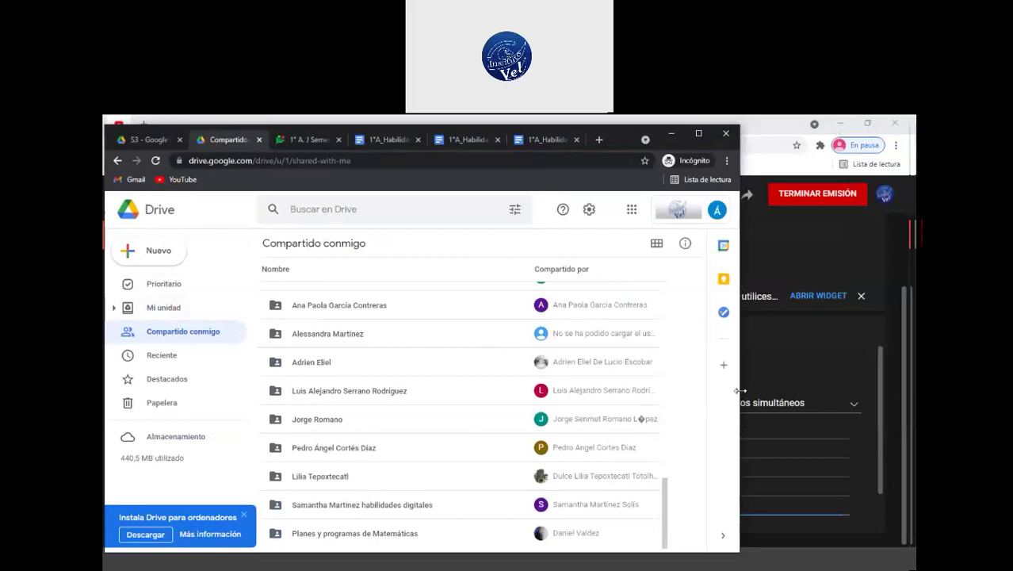
pyautogui.moveTo(740, 390); pyautogui.dragTo(915, 390)
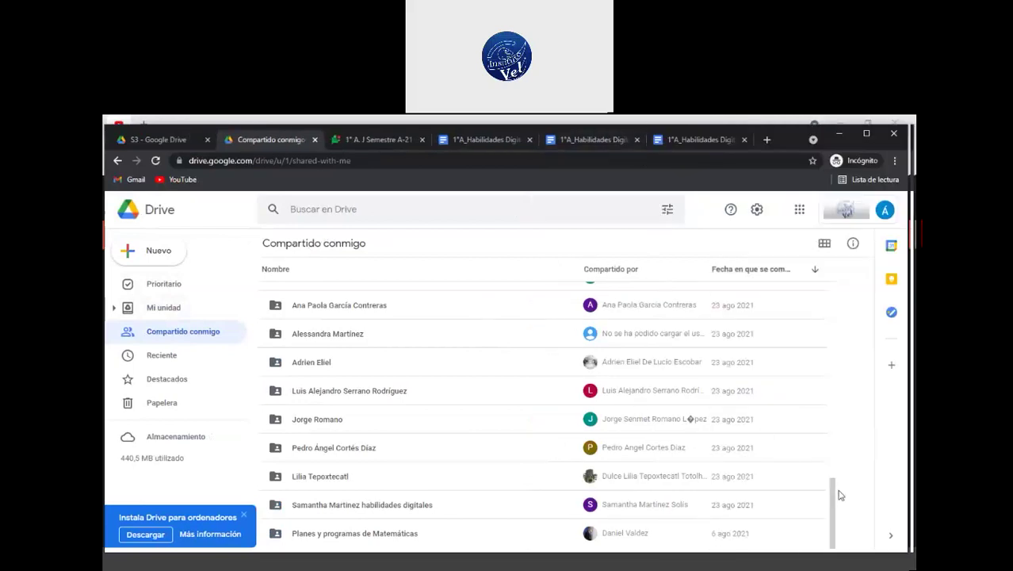
# Open the two documents shared at 11:37 and the student pair's document shared at 11:39, each in its own tab
pyautogui.moveTo(833, 492); pyautogui.dragTo(831, 325)
pyautogui.doubleClick(448, 430)
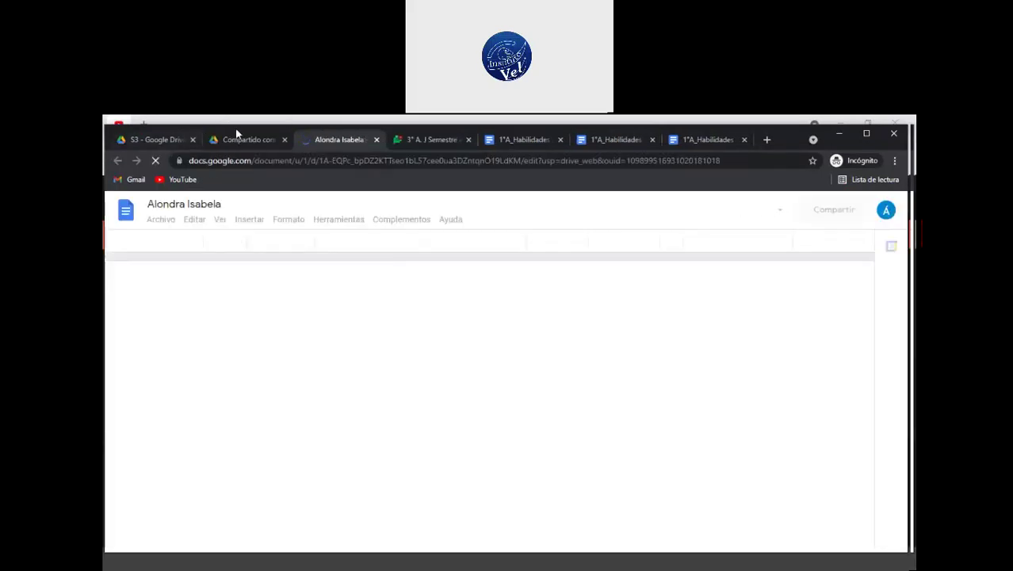
pyautogui.click(252, 139)
pyautogui.doubleClick(367, 403)
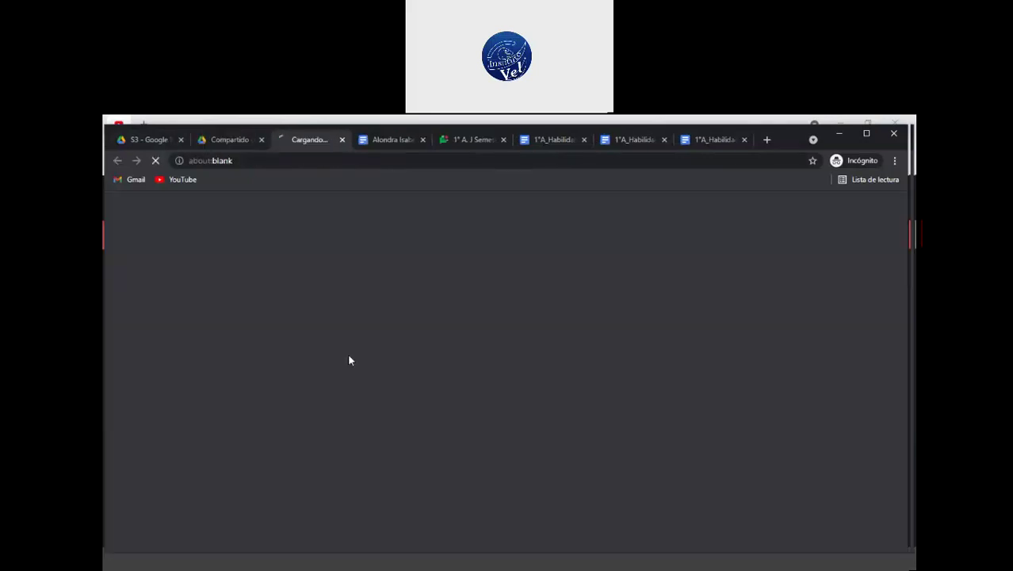
pyautogui.click(224, 140)
pyautogui.click(380, 385)
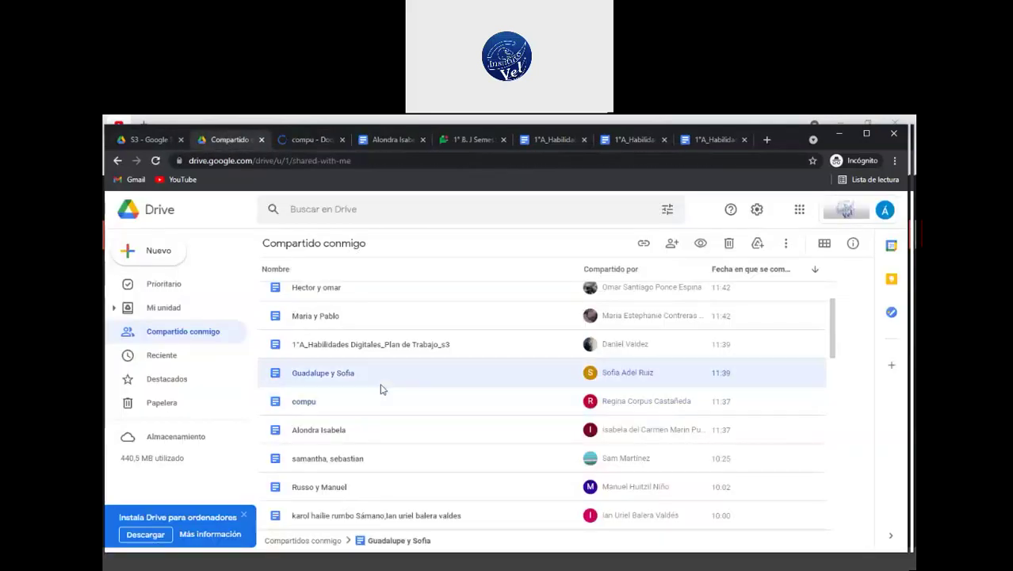
pyautogui.doubleClick(382, 381)
pyautogui.click(216, 139)
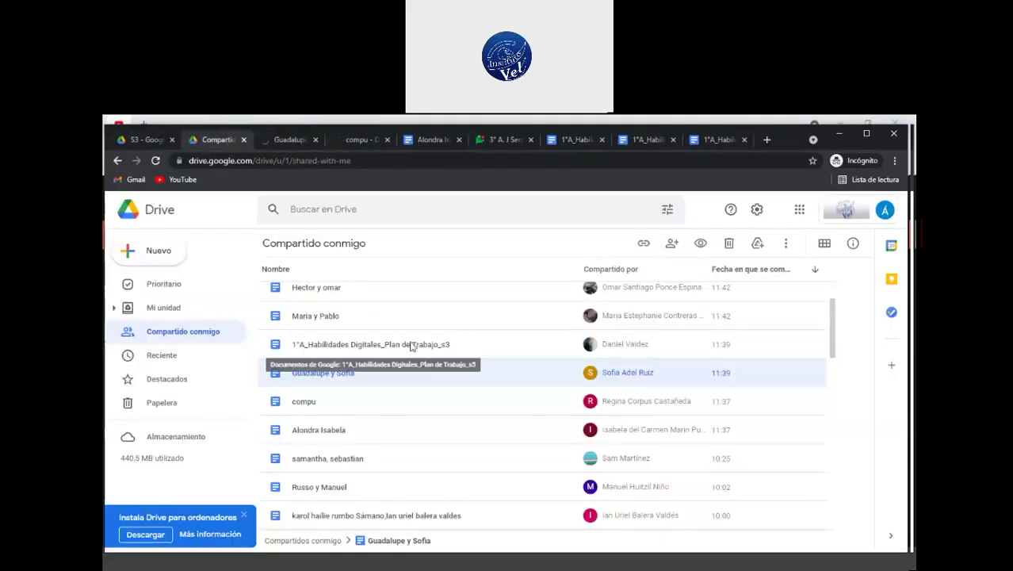
# Open the two student pairs' documents shared at 11:42 in separate tabs, closing the work plan opened along the way
pyautogui.doubleClick(411, 346)
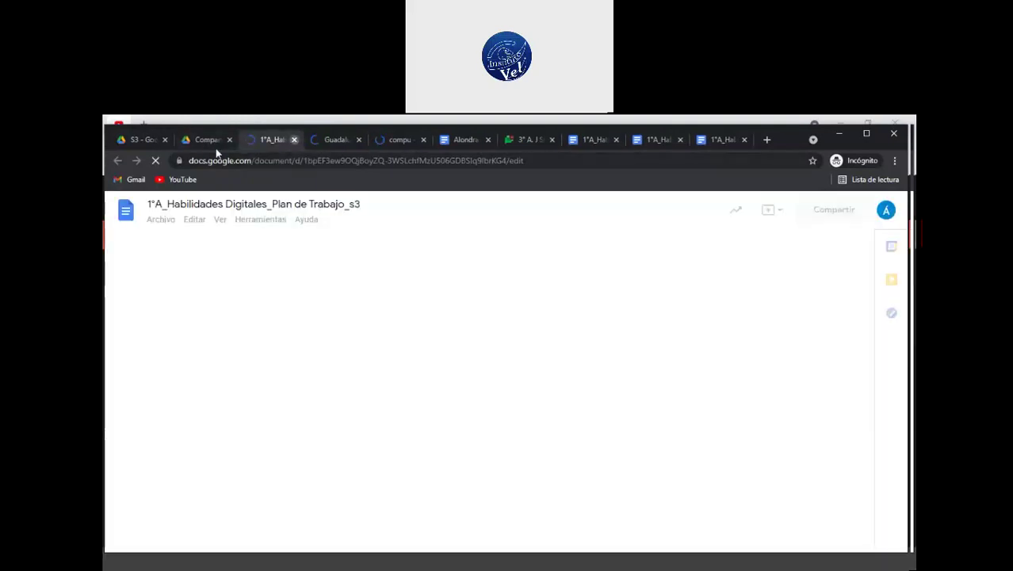
pyautogui.click(204, 138)
pyautogui.doubleClick(379, 317)
pyautogui.click(195, 137)
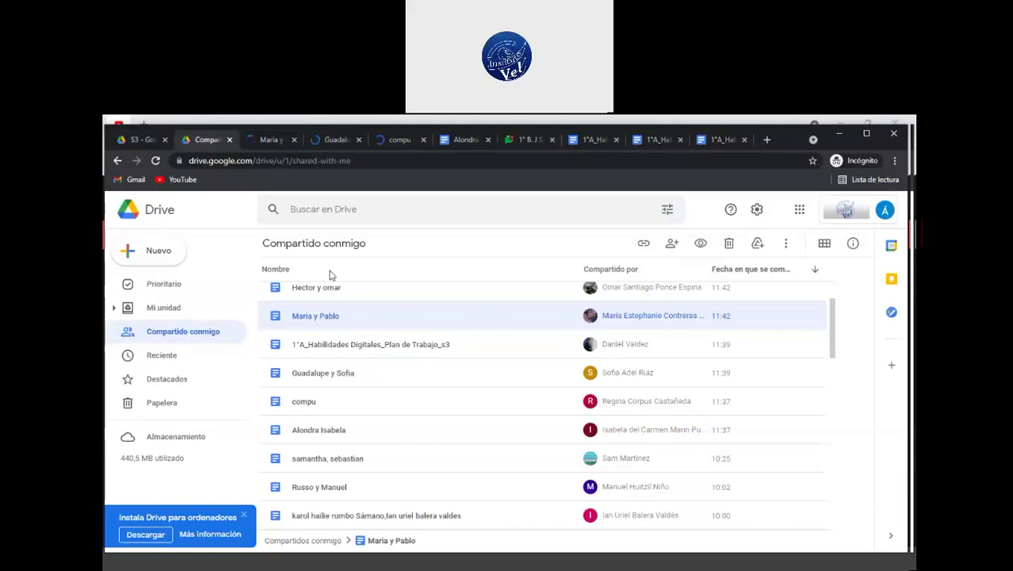
pyautogui.doubleClick(349, 287)
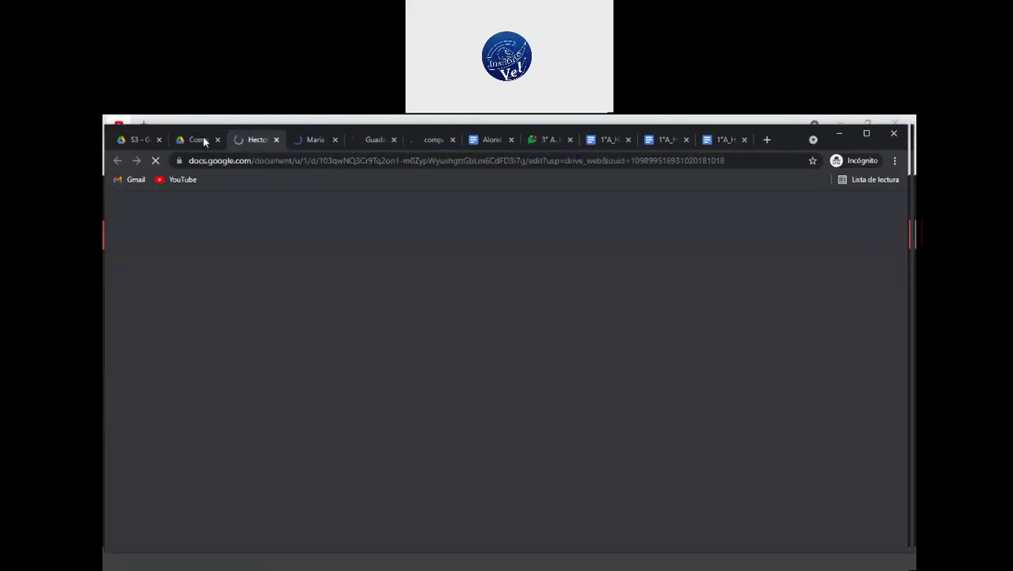
pyautogui.click(203, 138)
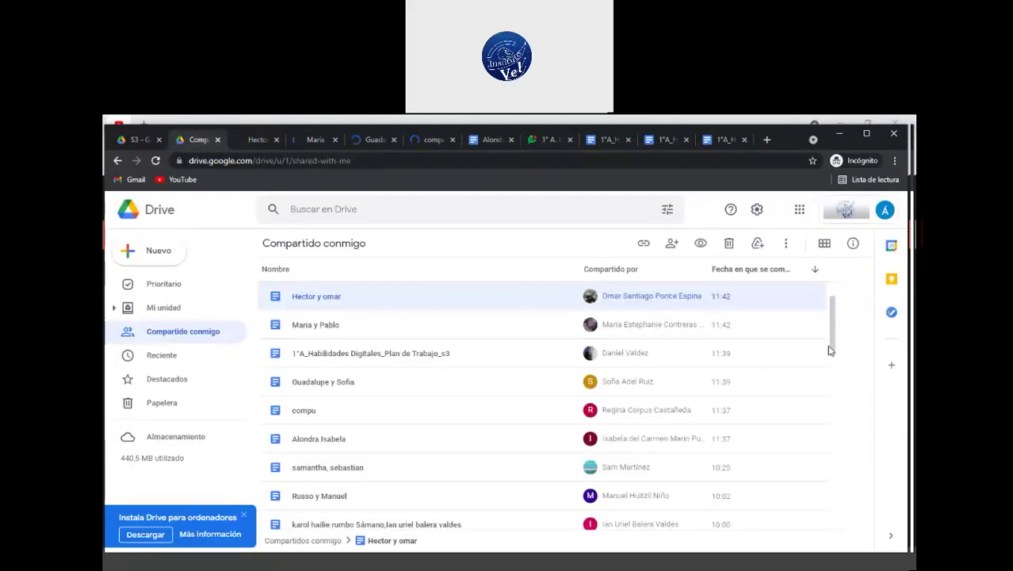
# Open the newest shared document, Tecnología, in its own tab
pyautogui.scroll(3, 837, 331)
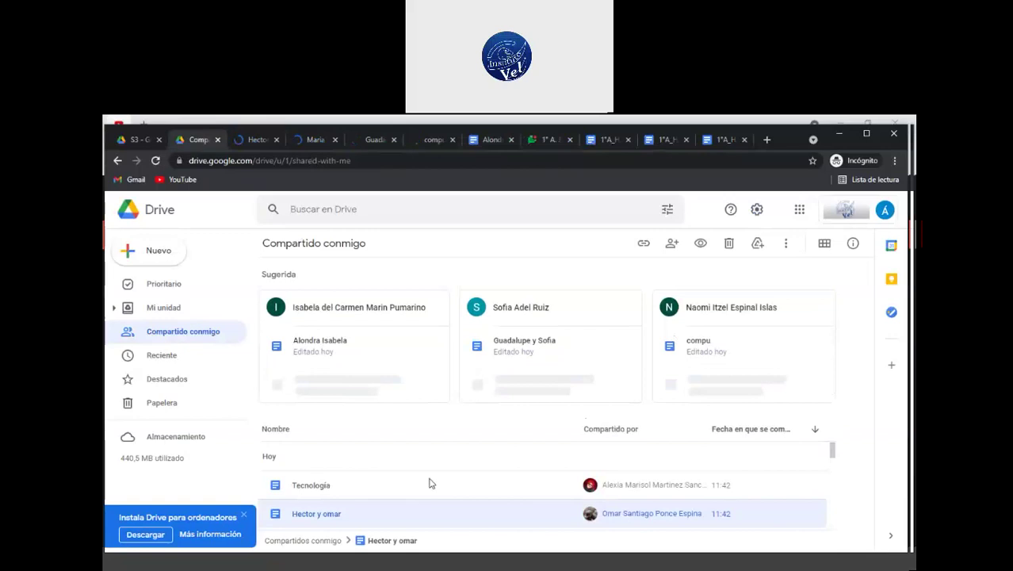
pyautogui.doubleClick(430, 482)
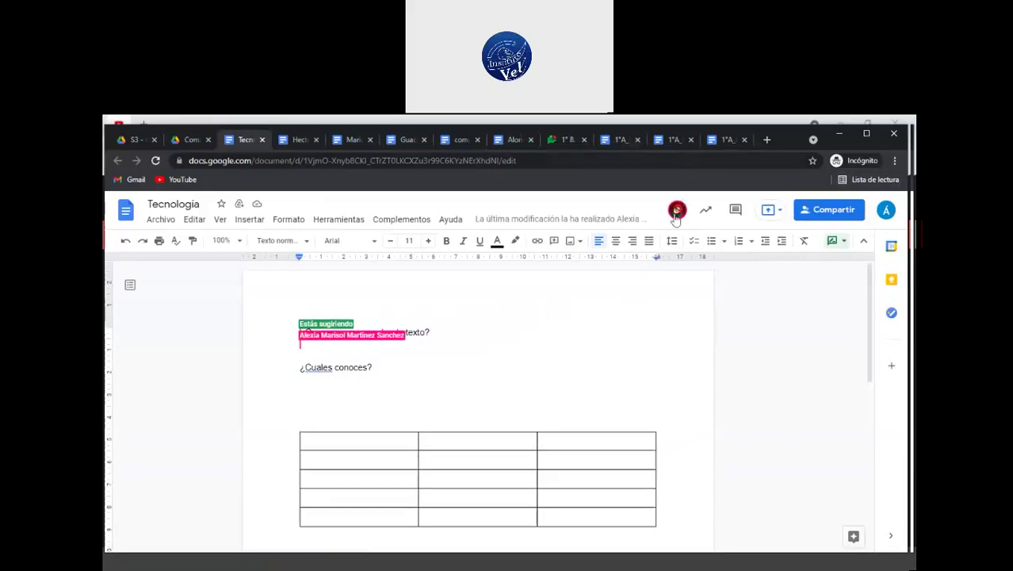
pyautogui.moveTo(676, 218)
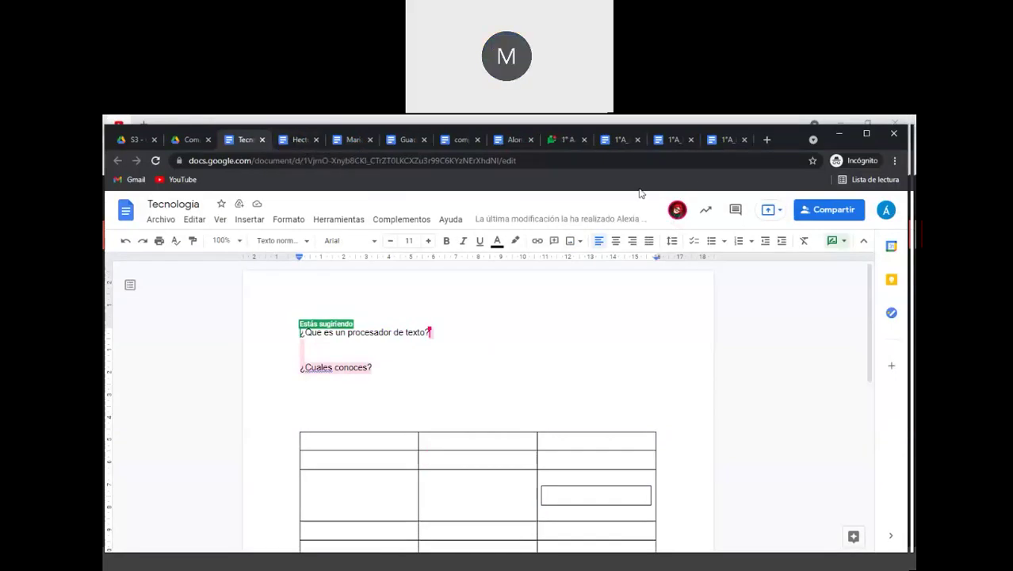
# Review the students' answers about word processors and the active collaborators across the six shared documents already open in tabs
pyautogui.click(290, 141)
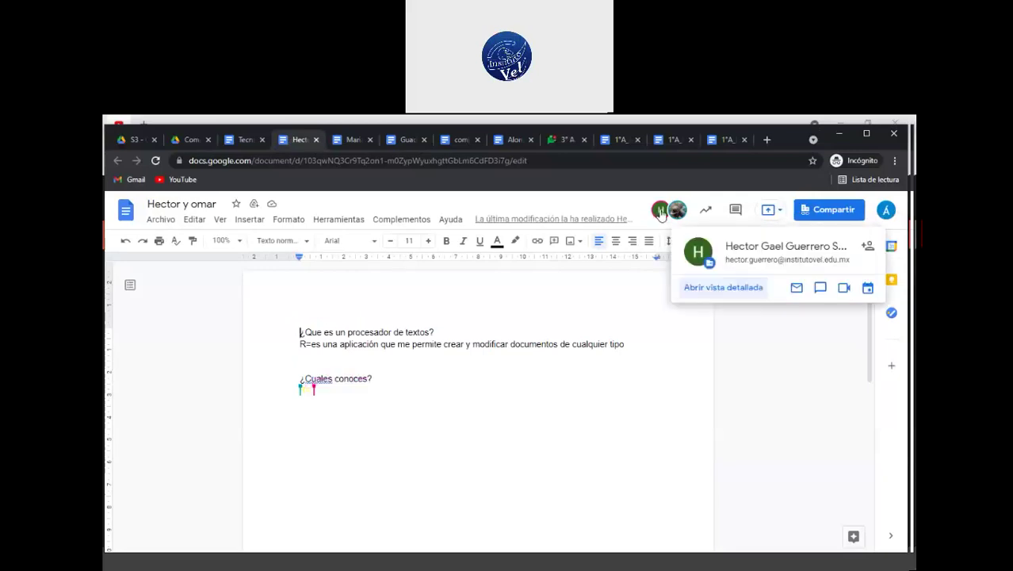
pyautogui.click(347, 141)
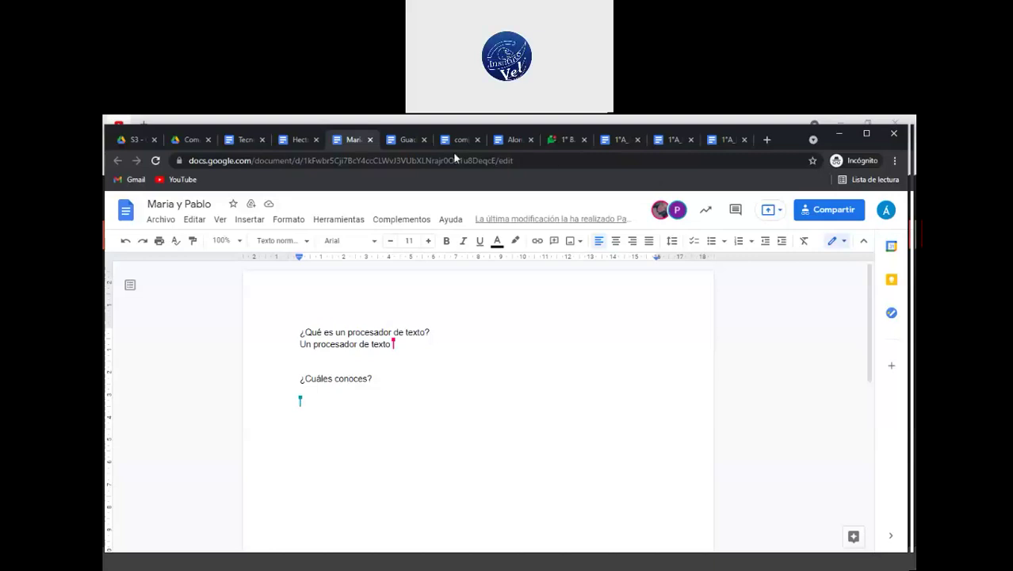
pyautogui.click(244, 141)
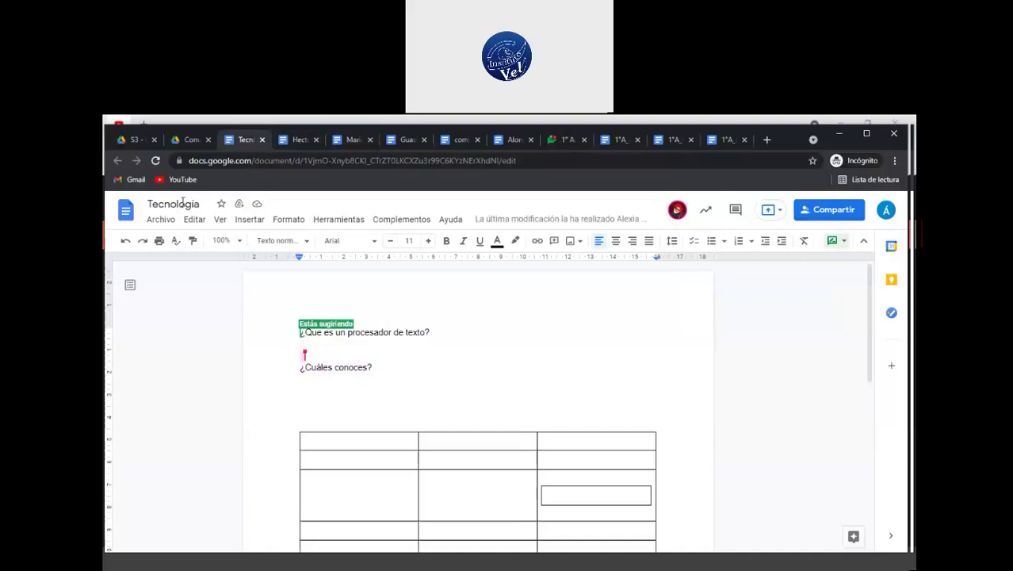
pyautogui.click(301, 141)
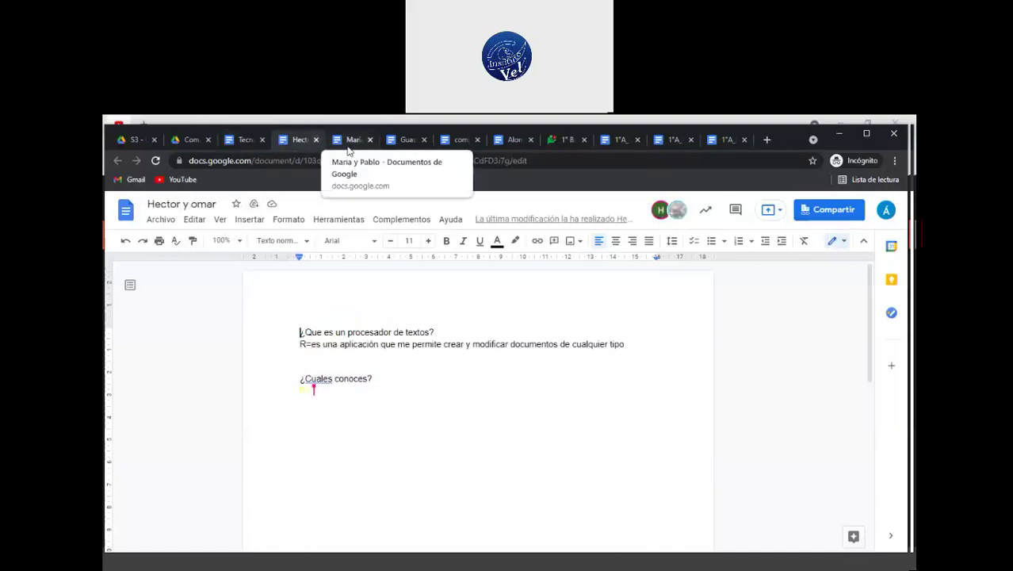
pyautogui.click(348, 147)
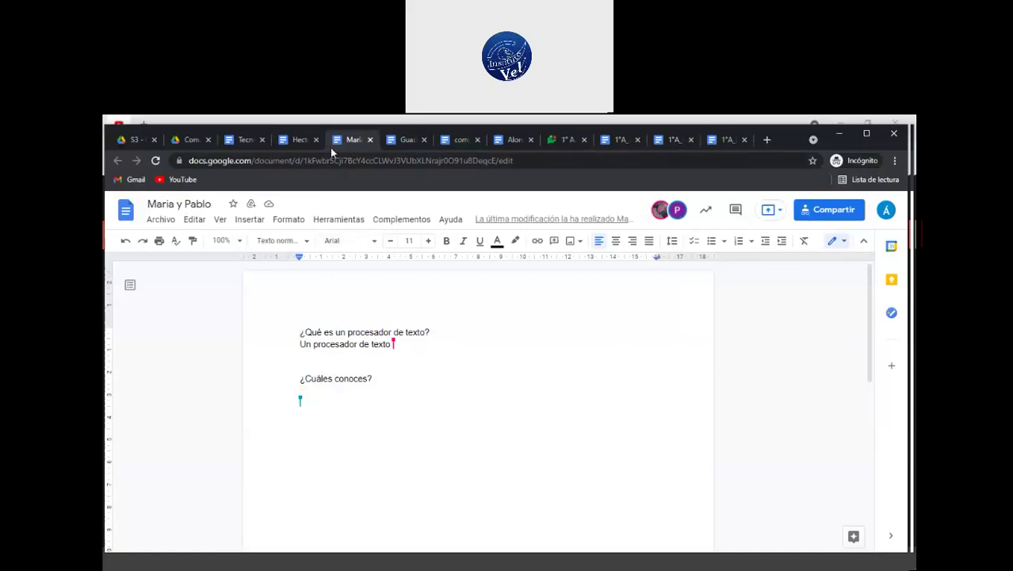
pyautogui.click(400, 140)
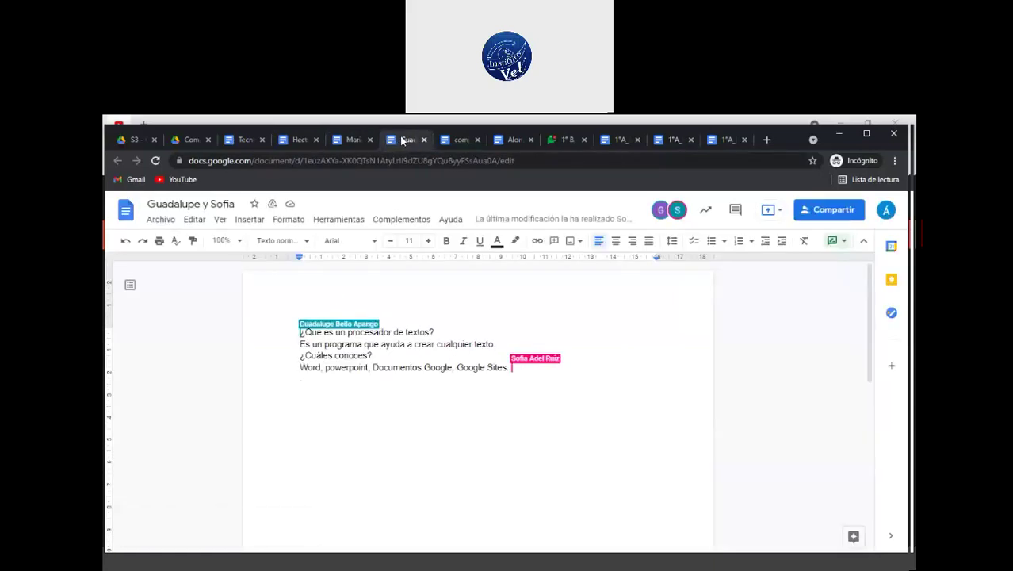
pyautogui.click(458, 140)
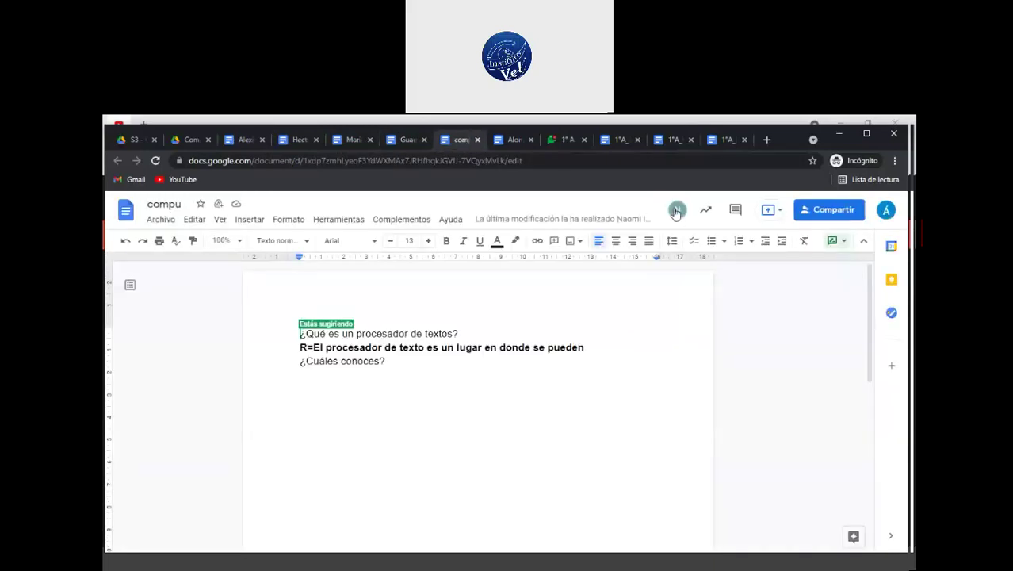
pyautogui.moveTo(677, 212)
pyautogui.click(156, 162)
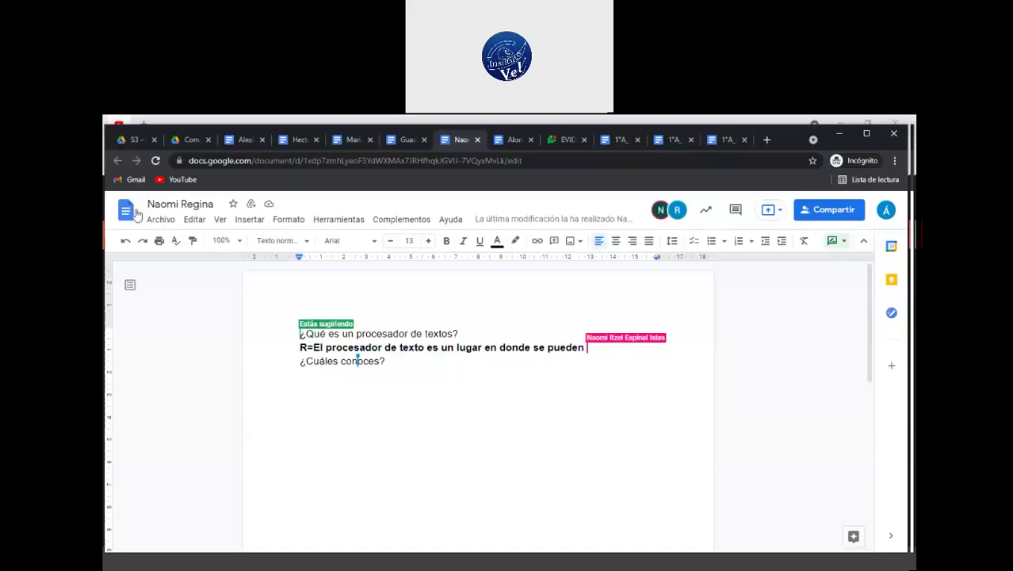
pyautogui.click(517, 141)
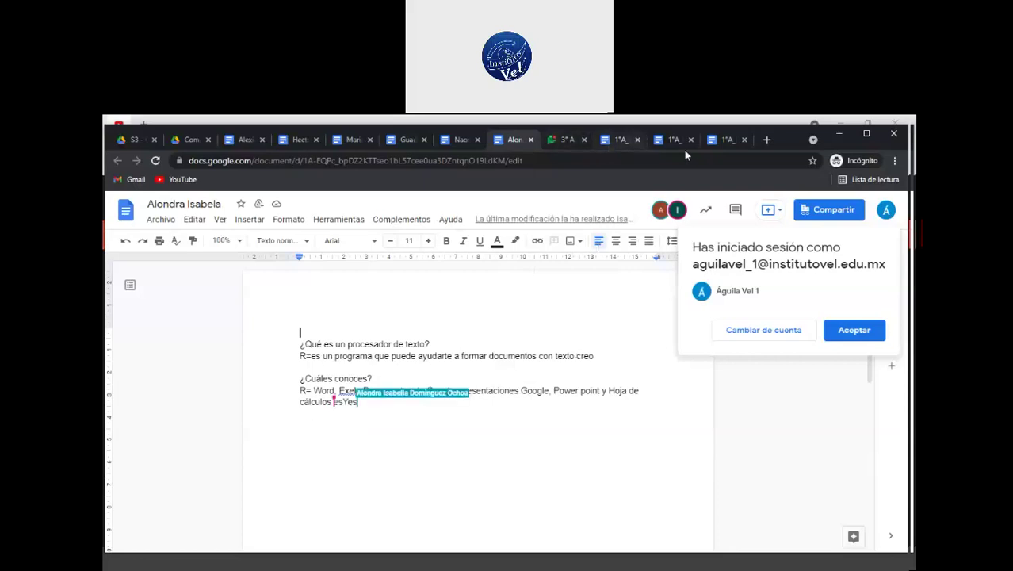
# Open the newest document in the Drive files shared with the account, shared at 11:46, in its own tab
pyautogui.click(174, 142)
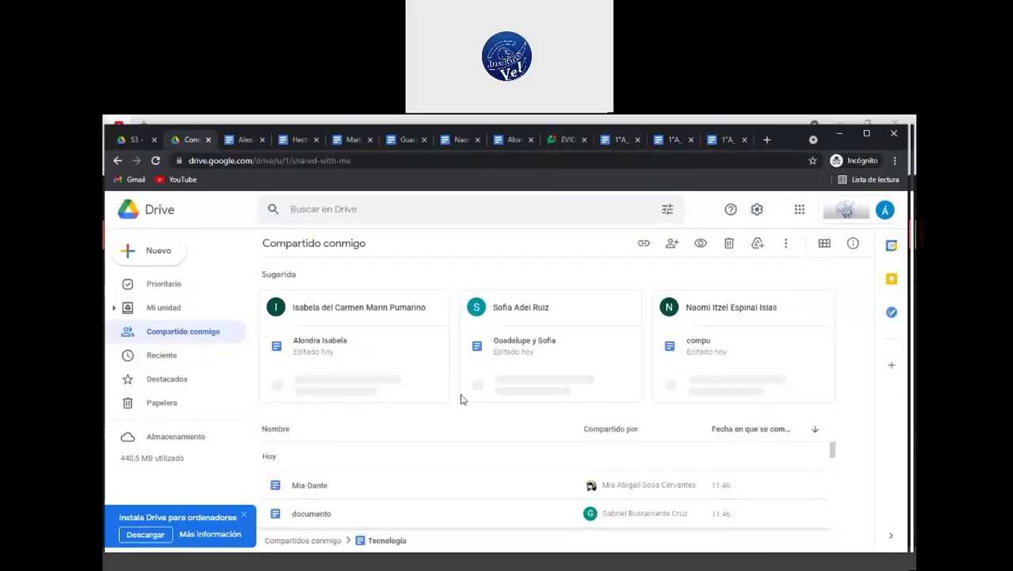
pyautogui.doubleClick(448, 484)
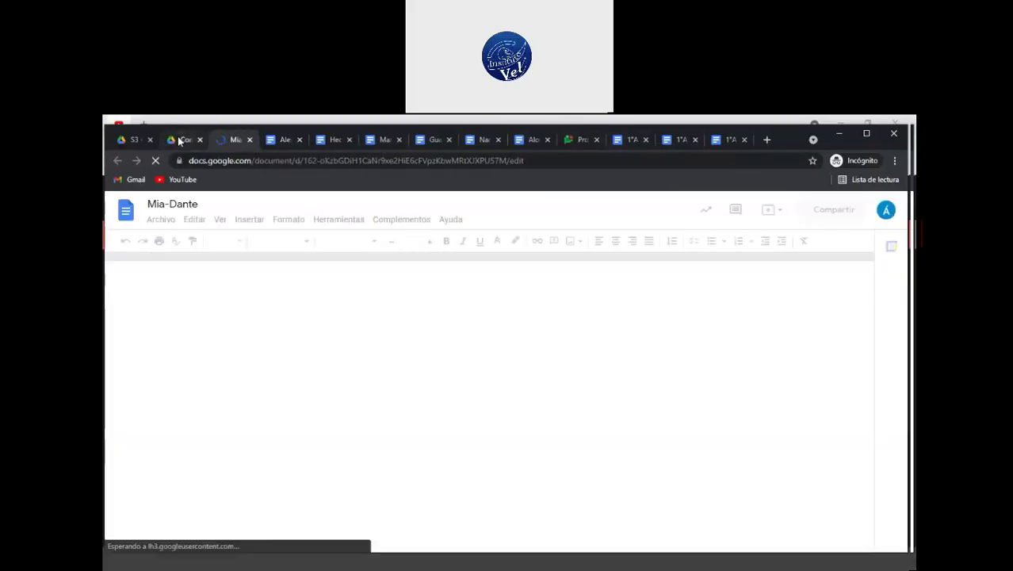
# Open the other document shared at 11:46, documento, from the shared files list in its own tab
pyautogui.click(179, 140)
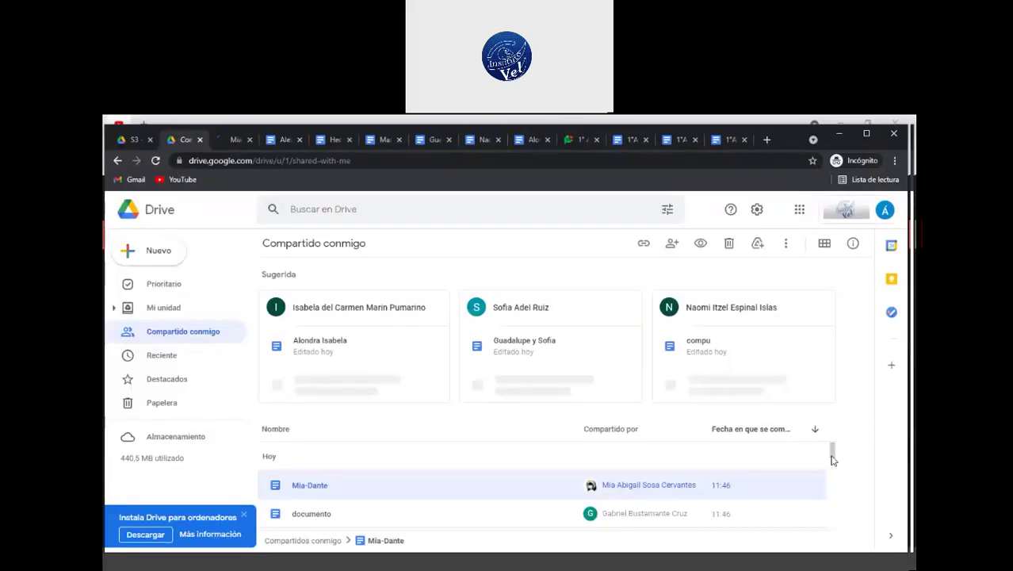
pyautogui.scroll(-5, 833, 458)
pyautogui.moveTo(834, 481); pyautogui.dragTo(824, 294)
pyautogui.scroll(2, 826, 309)
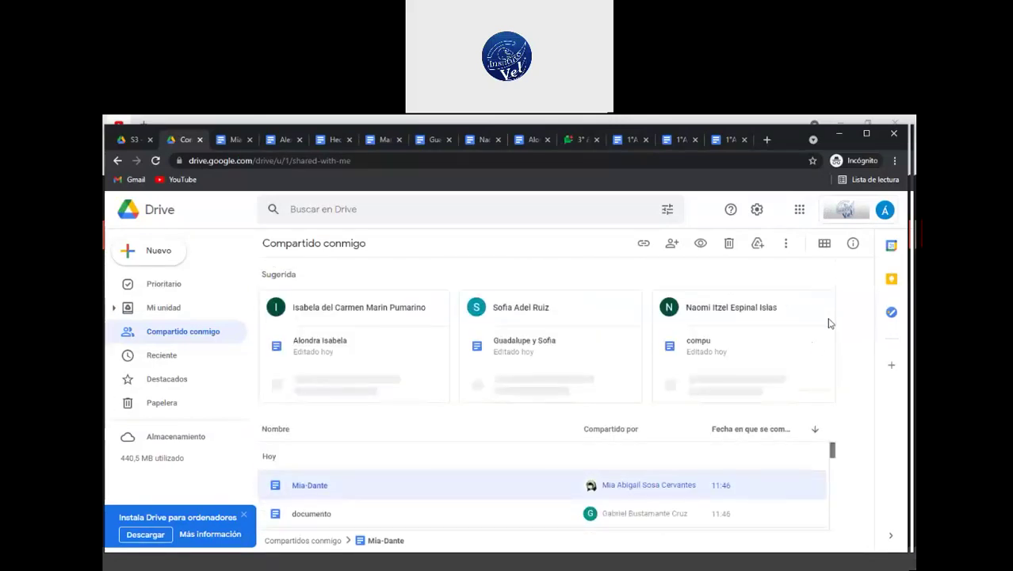
pyautogui.press('Down')
pyautogui.press('Down')
pyautogui.press('Down')
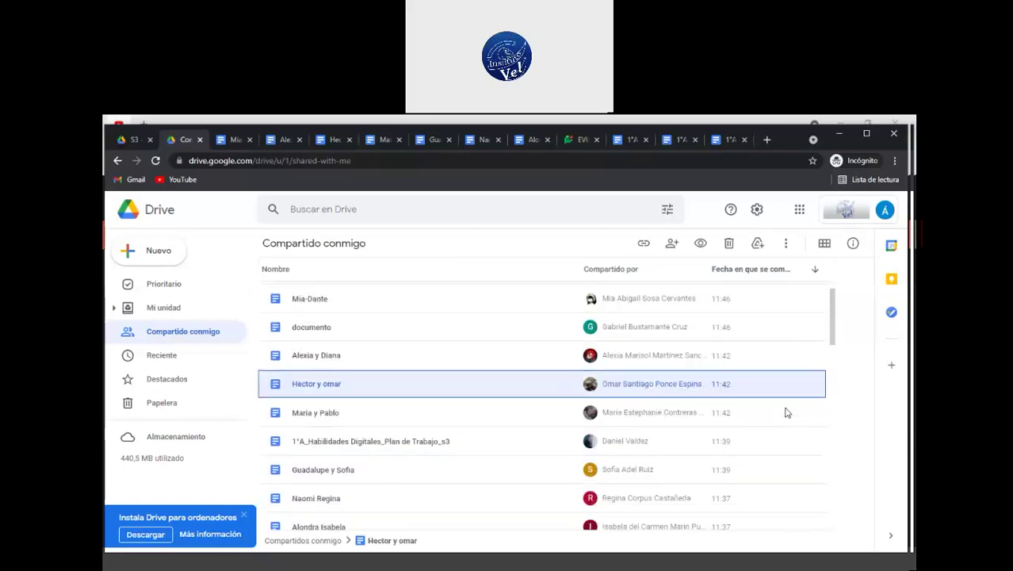
pyautogui.press('Up')
pyautogui.press('Up')
pyautogui.press('Down')
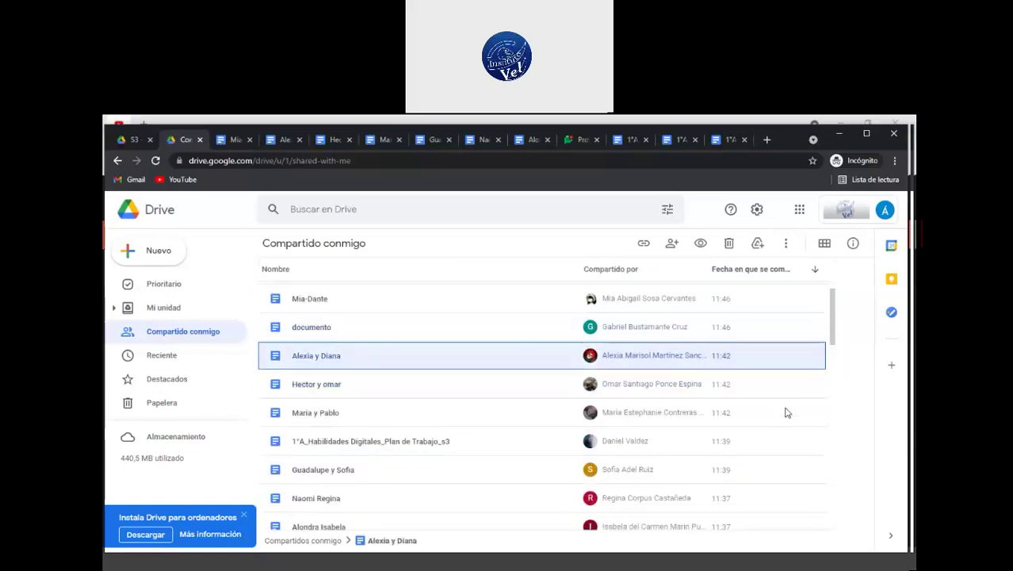
pyautogui.press('Up')
pyautogui.press('Up')
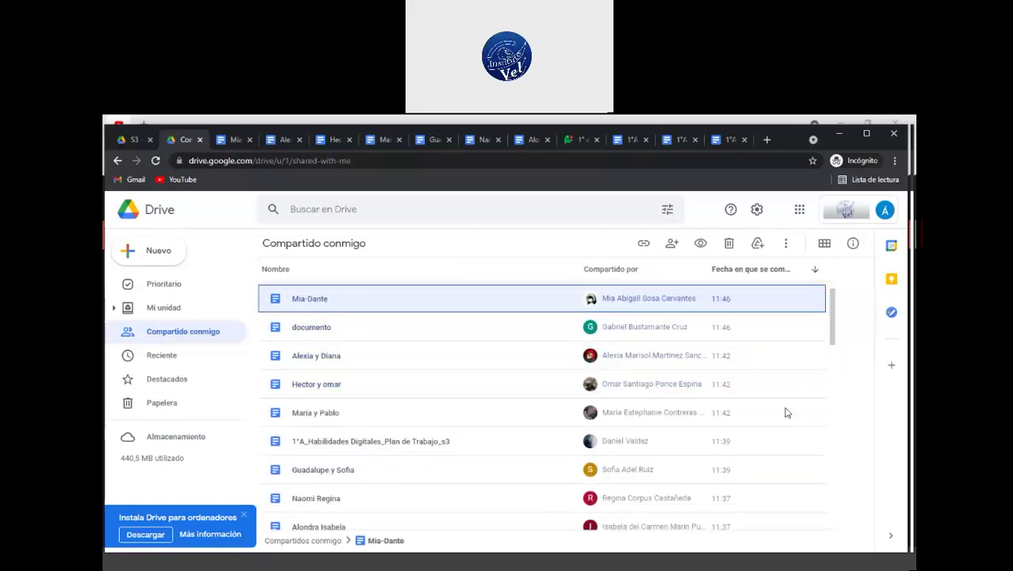
pyautogui.press('Down')
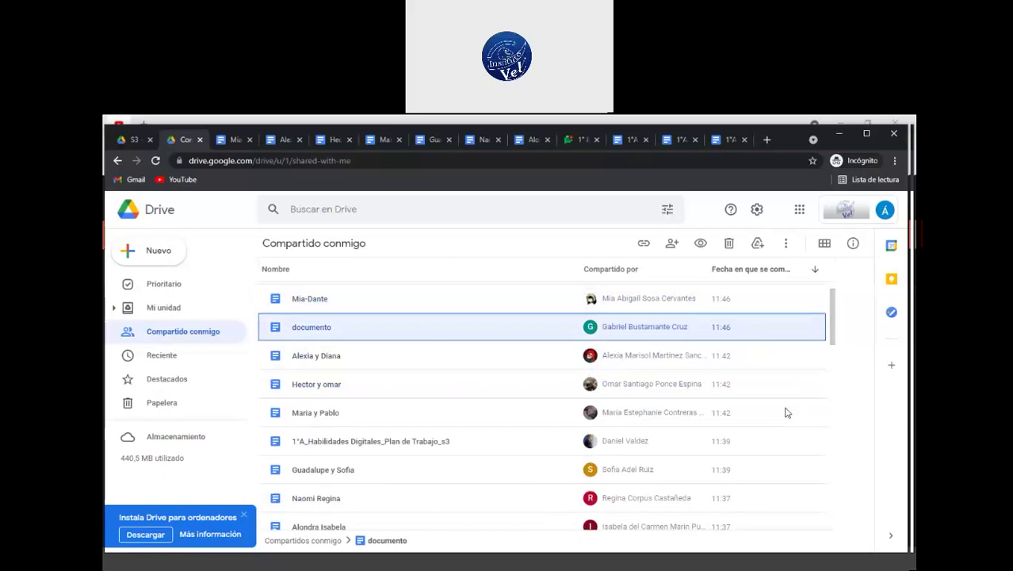
pyautogui.press('Return')
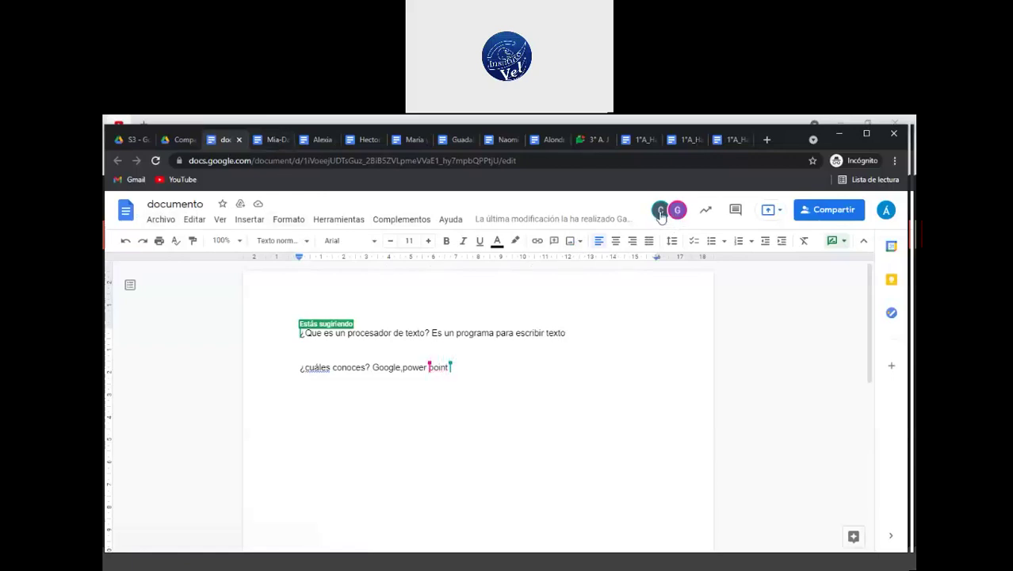
# Check the sharing options of the open student pair's document and close them without sending a request
pyautogui.click(588, 448)
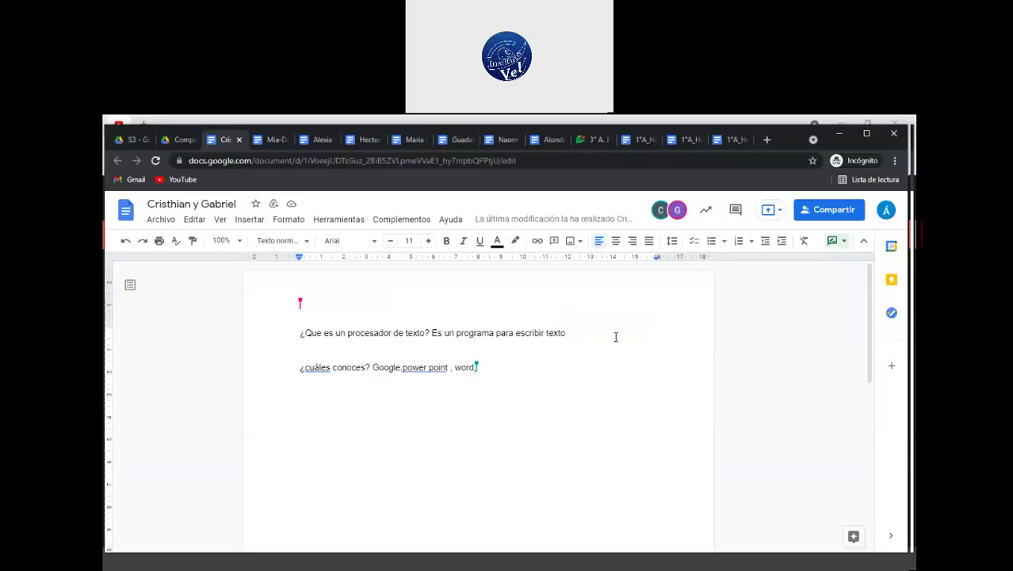
pyautogui.doubleClick(534, 333)
pyautogui.click(575, 346)
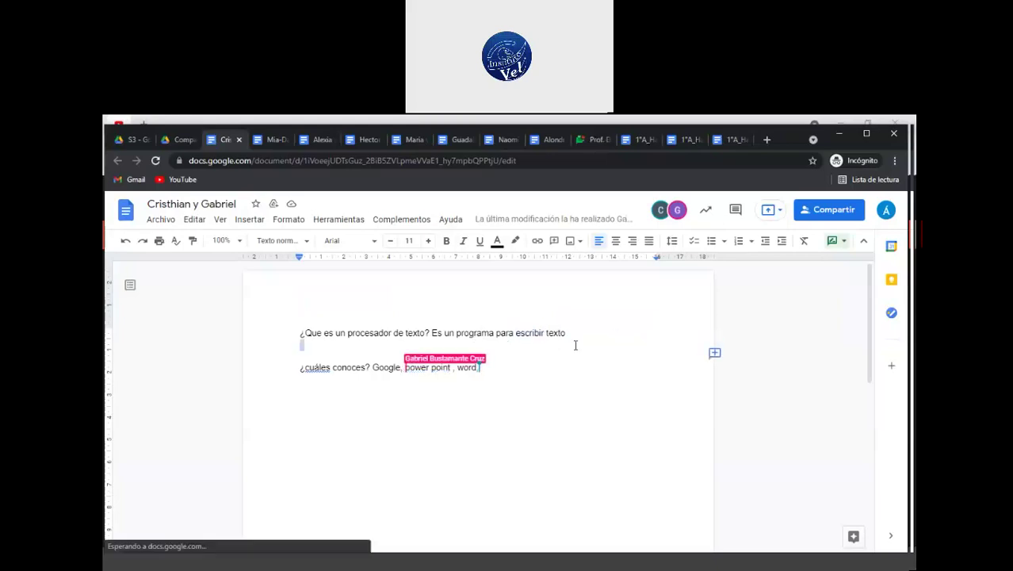
pyautogui.click(861, 214)
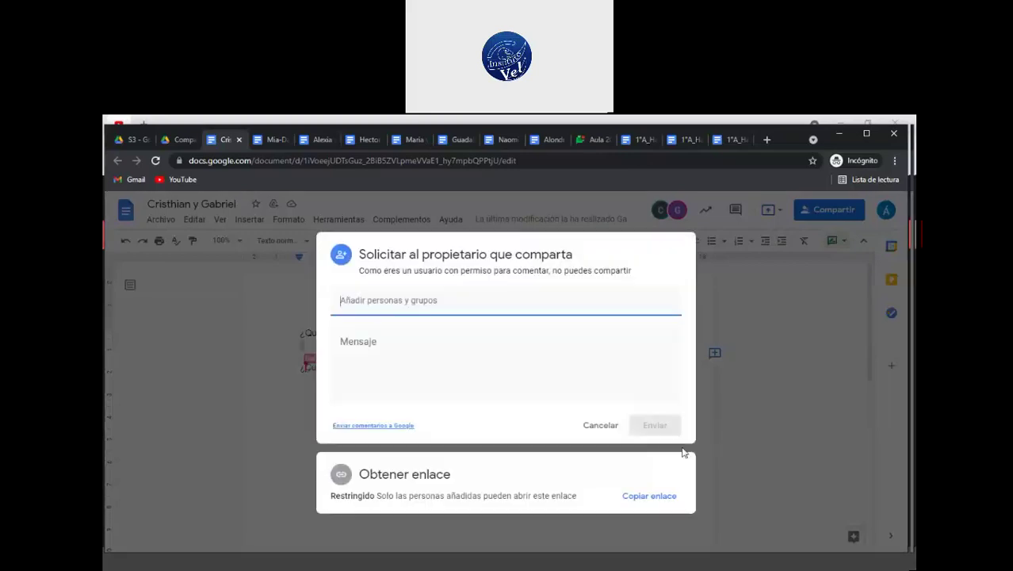
pyautogui.click(335, 214)
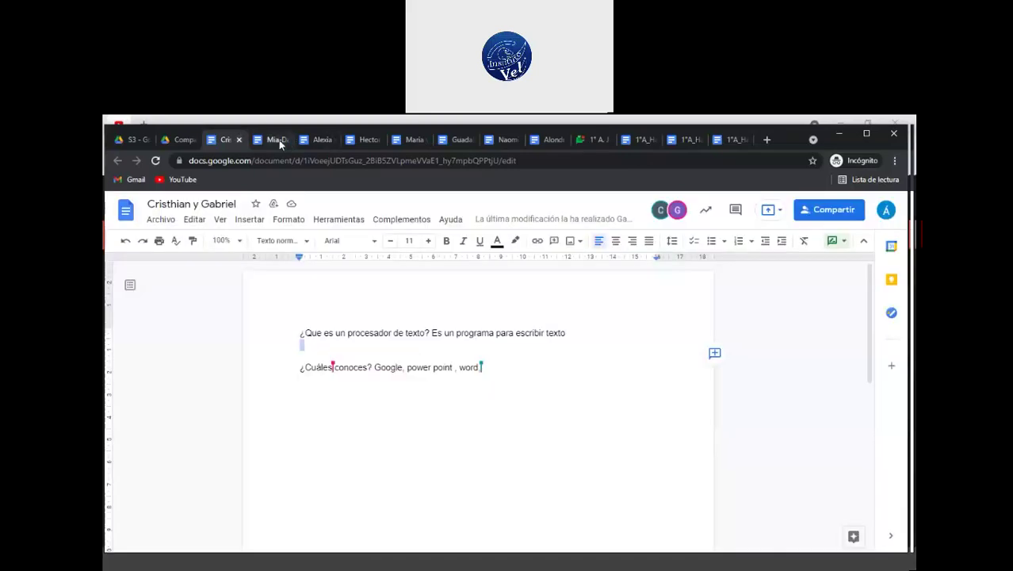
# Accept the signed-in account notice in the first pair's document shared at 11:46 and check who has access to it
pyautogui.click(278, 140)
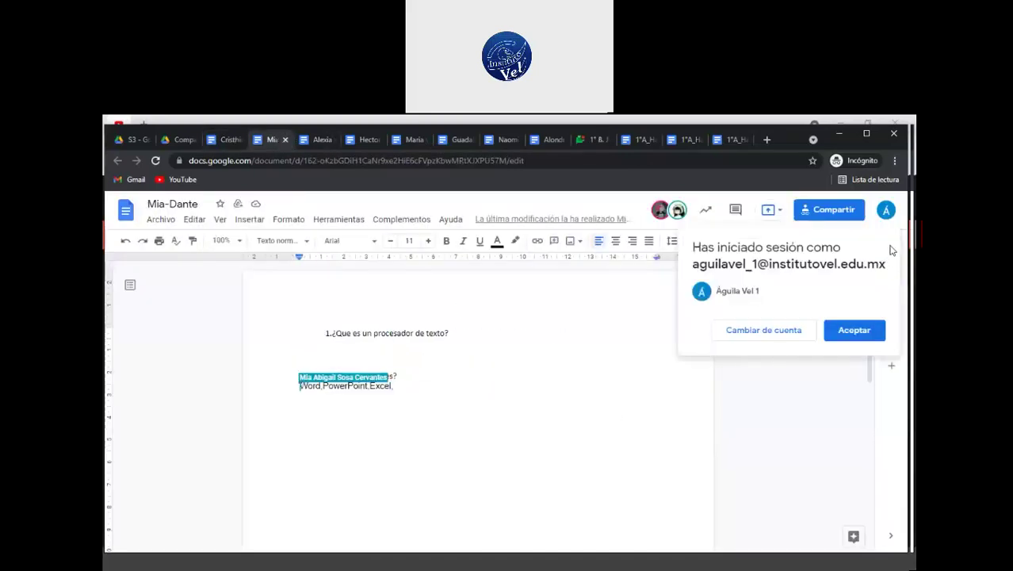
pyautogui.click(855, 331)
pyautogui.click(829, 210)
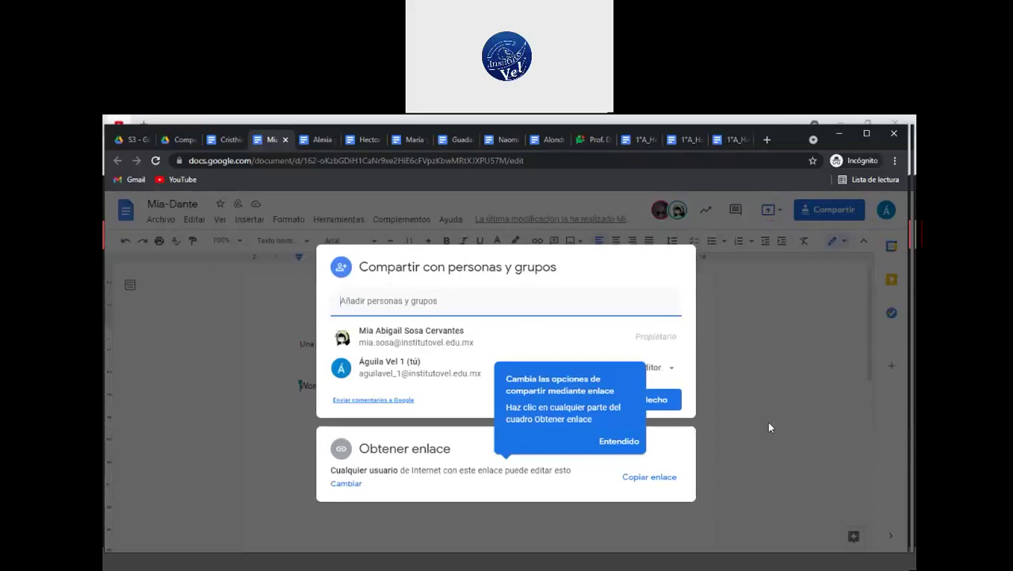
pyautogui.click(768, 427)
pyautogui.click(769, 427)
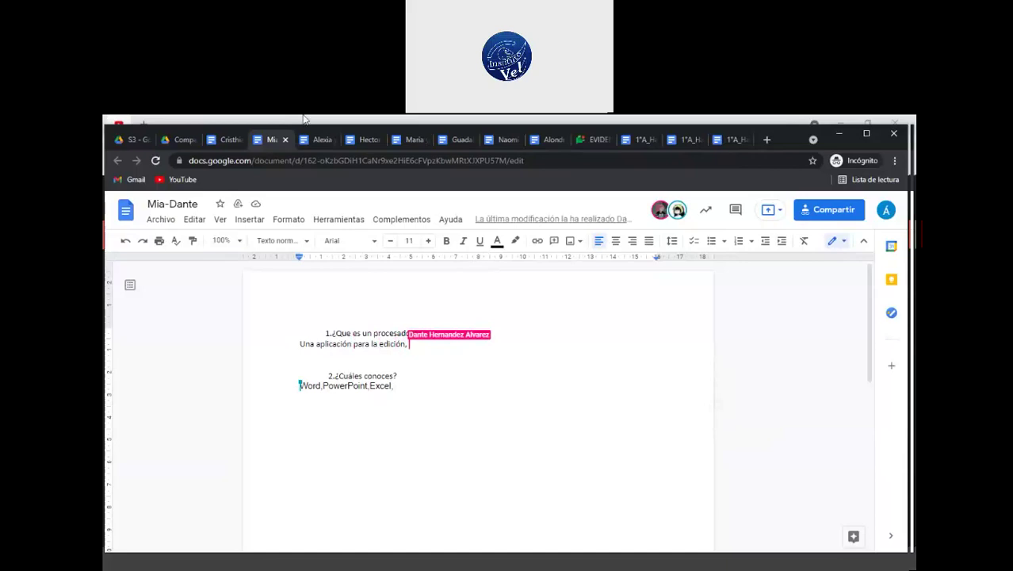
# Check who has access to the pair's document that contains a table and close its sharing settings
pyautogui.click(316, 140)
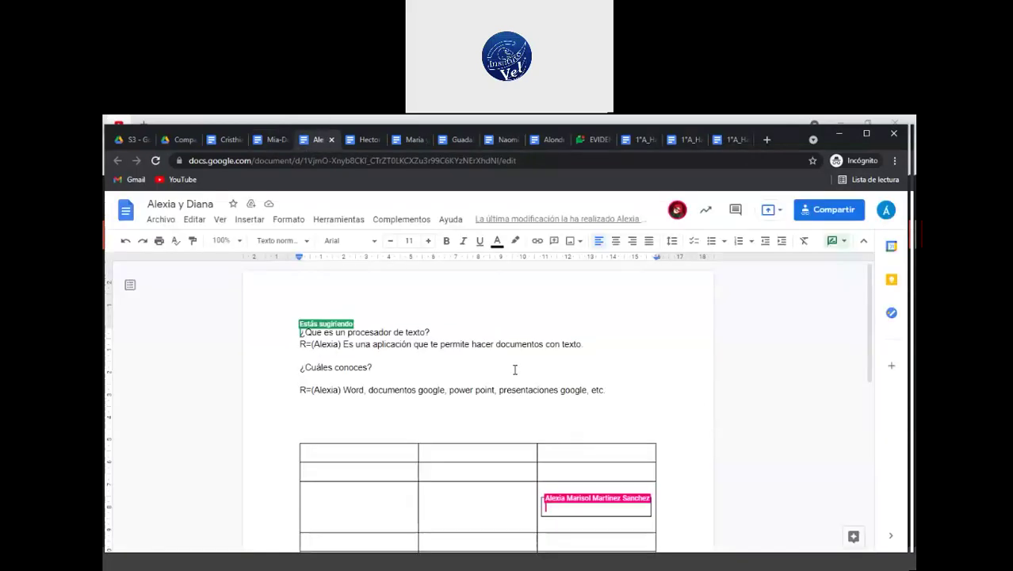
pyautogui.click(819, 212)
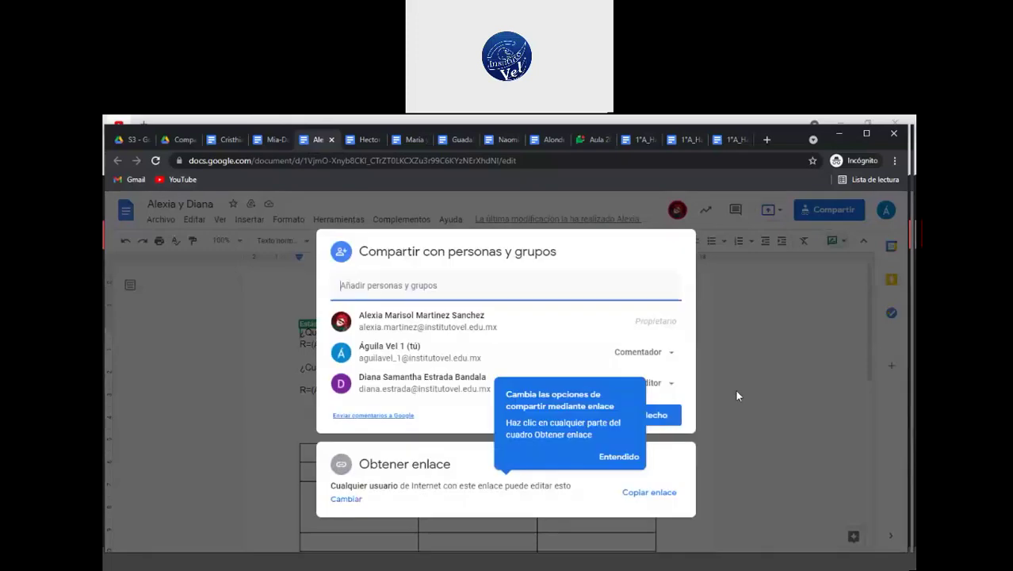
pyautogui.click(735, 388)
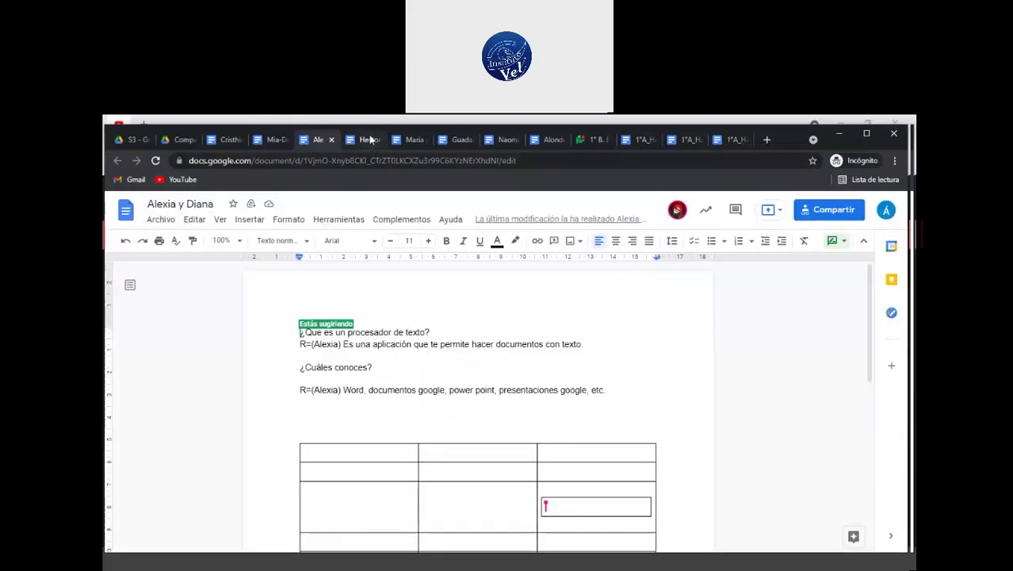
# Check the sharing settings of the next pair's document, with the answer in yellow text, and dismiss the expired-access notice
pyautogui.click(369, 141)
pyautogui.click(829, 209)
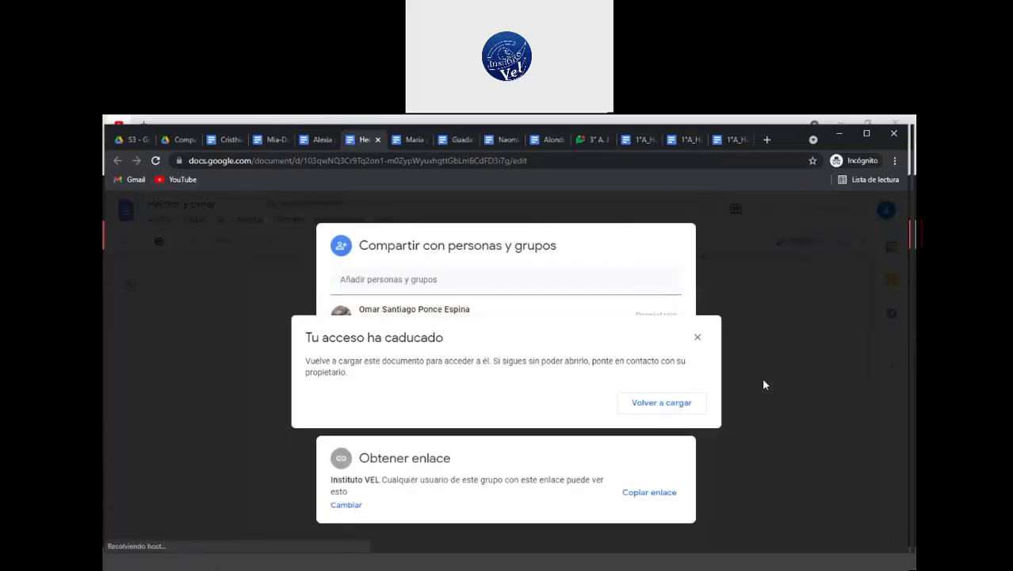
pyautogui.click(698, 337)
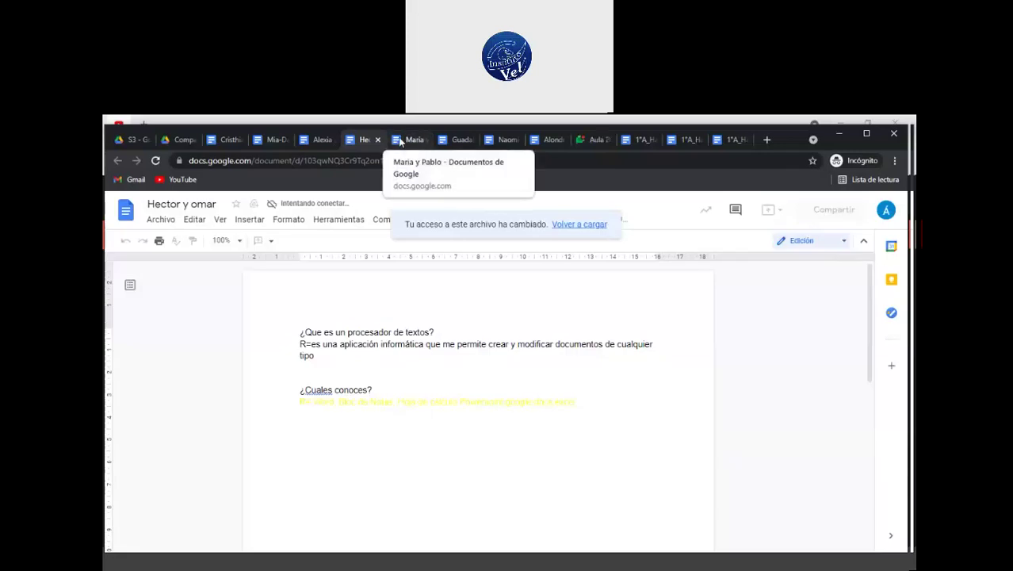
# Check who has access to the pair's document with centred text and close its sharing settings
pyautogui.click(400, 141)
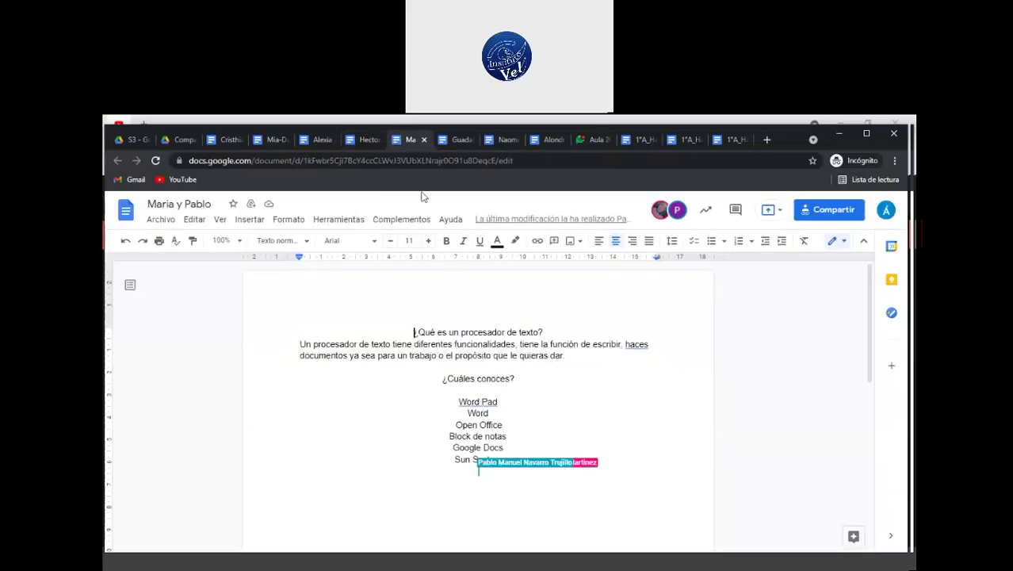
pyautogui.click(818, 214)
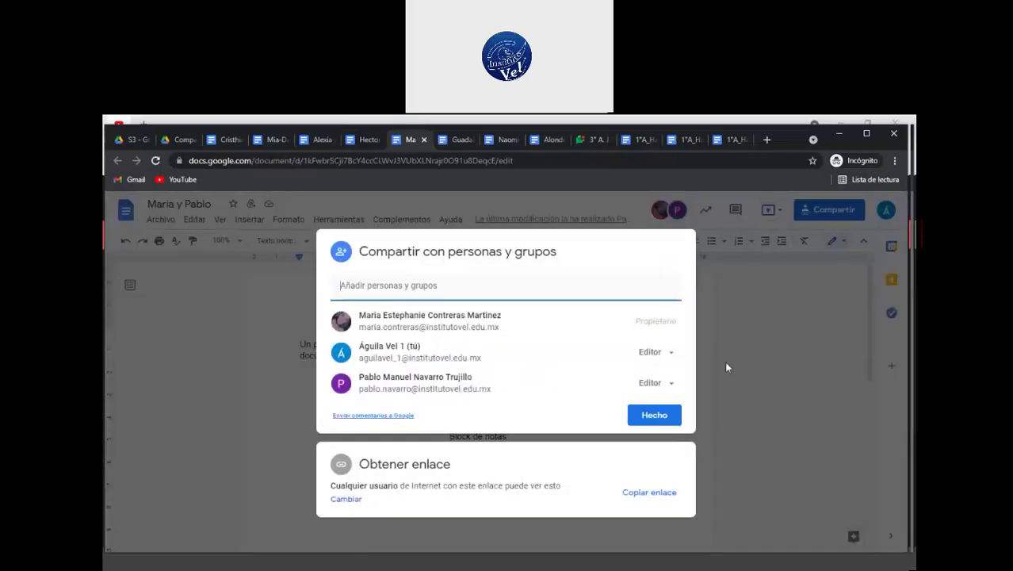
pyautogui.press('Escape')
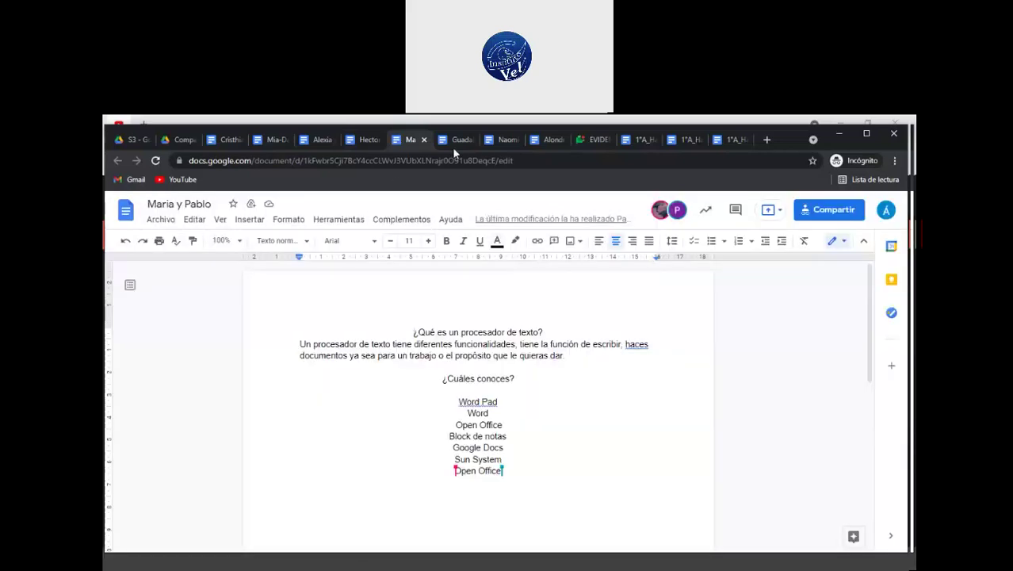
# Check who has access to the pair's document whose answer lists Google Sites and close its sharing settings
pyautogui.click(453, 144)
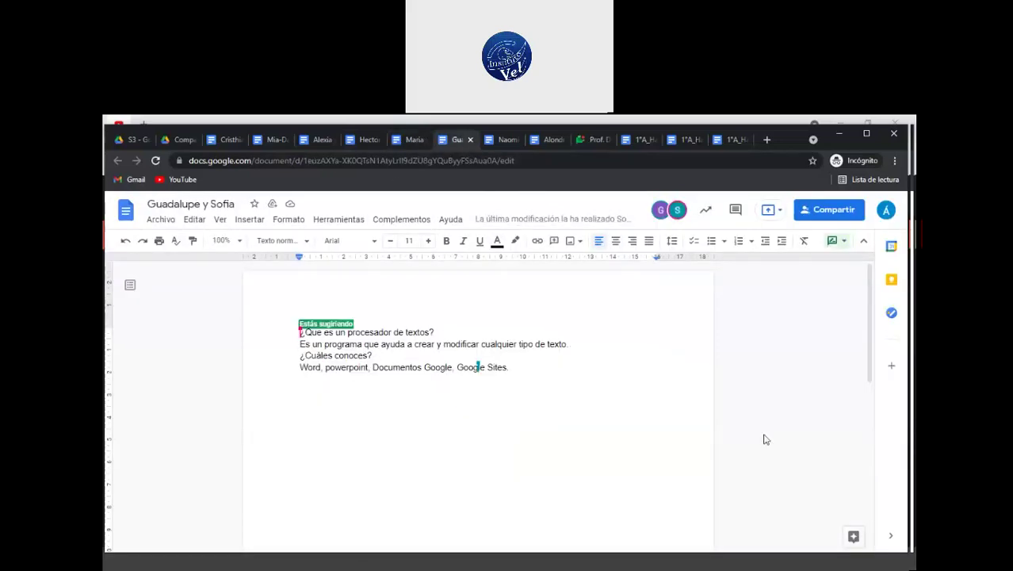
pyautogui.click(810, 214)
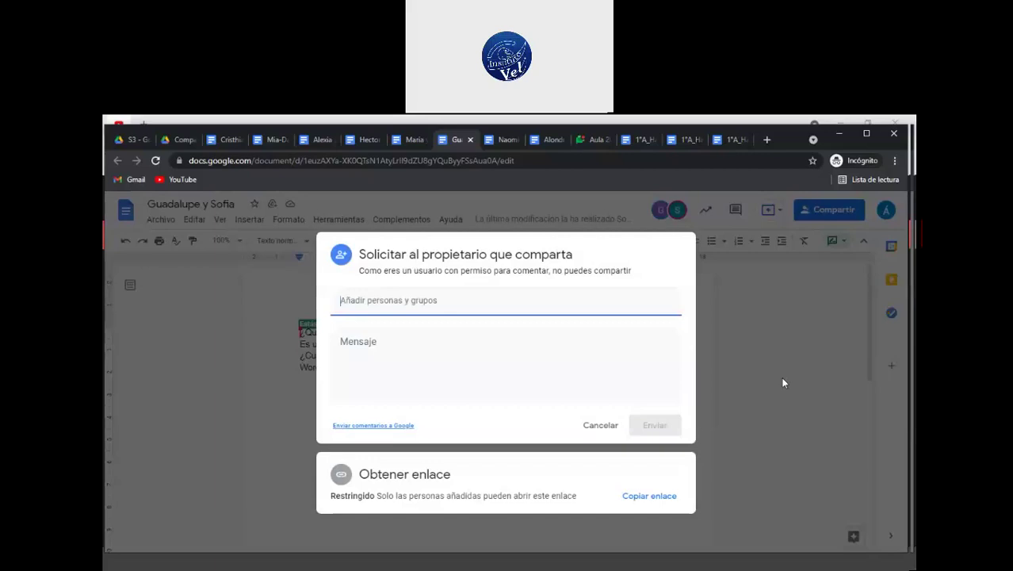
pyautogui.press('Escape')
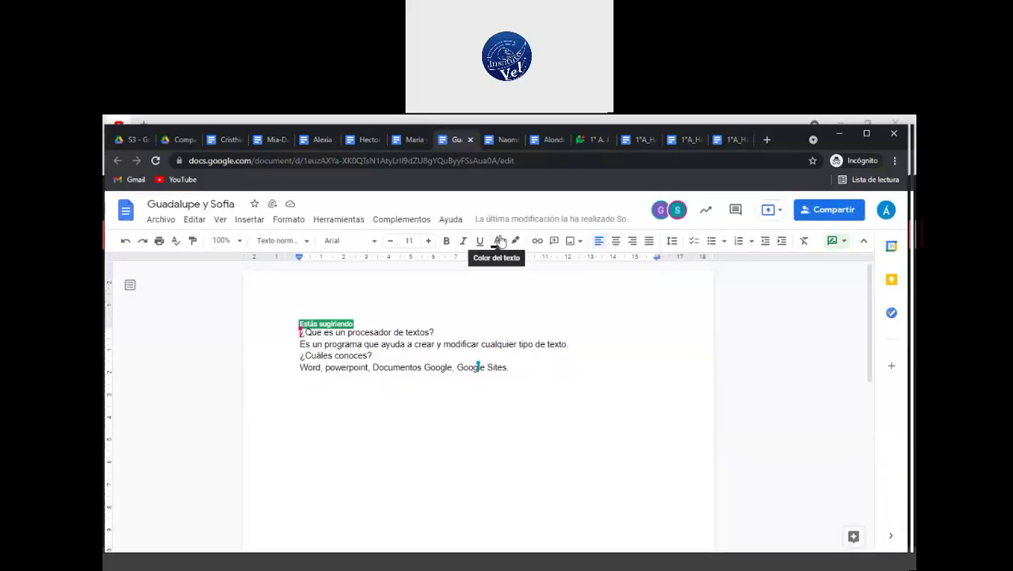
# Check who has access to the pair's document with bold answers marked "R=" and close its sharing settings
pyautogui.click(499, 141)
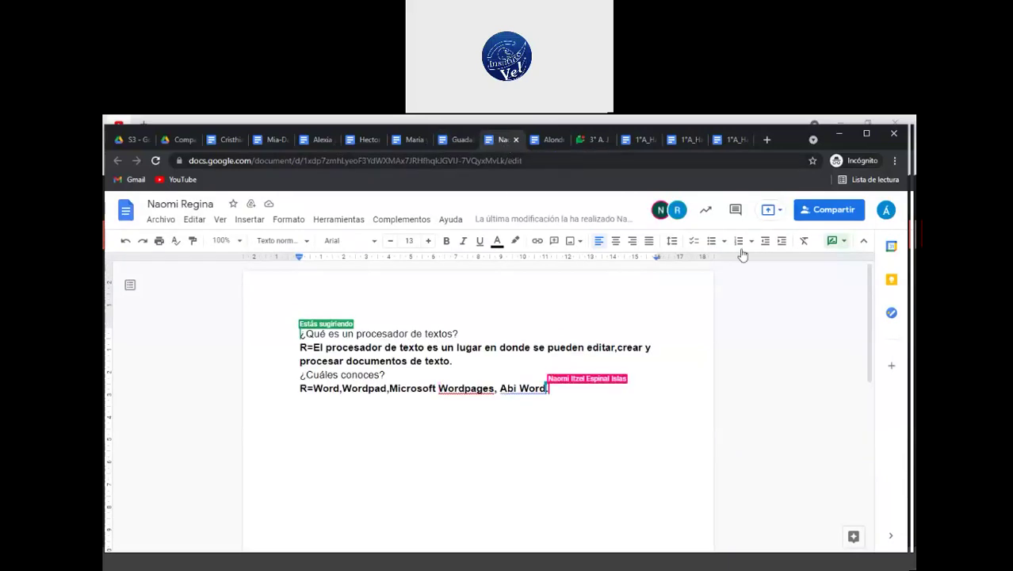
pyautogui.click(824, 210)
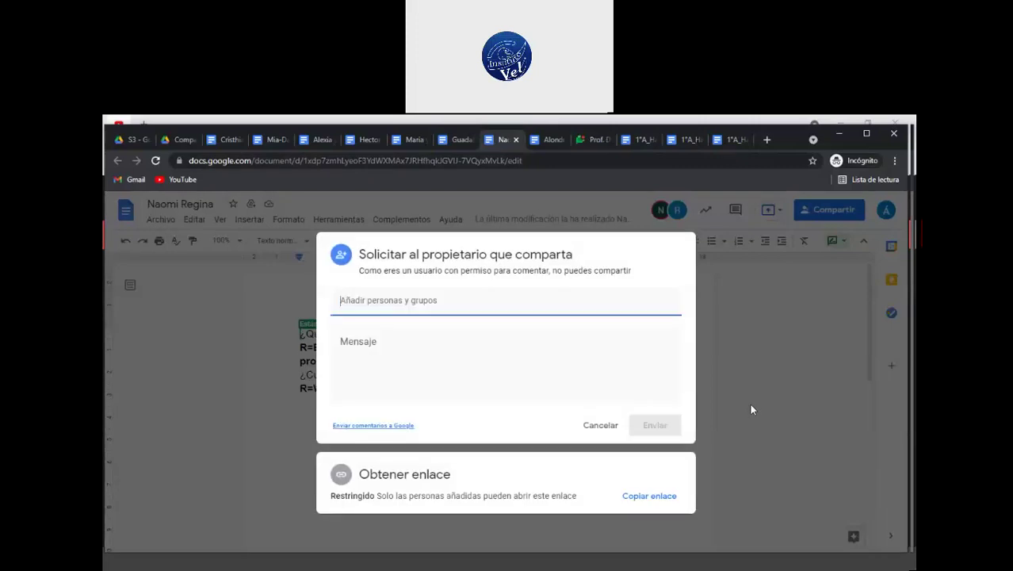
pyautogui.press('Escape')
# Open the last pair's document, try to view its sharing settings, and accept the signed-in account notice
pyautogui.click(553, 139)
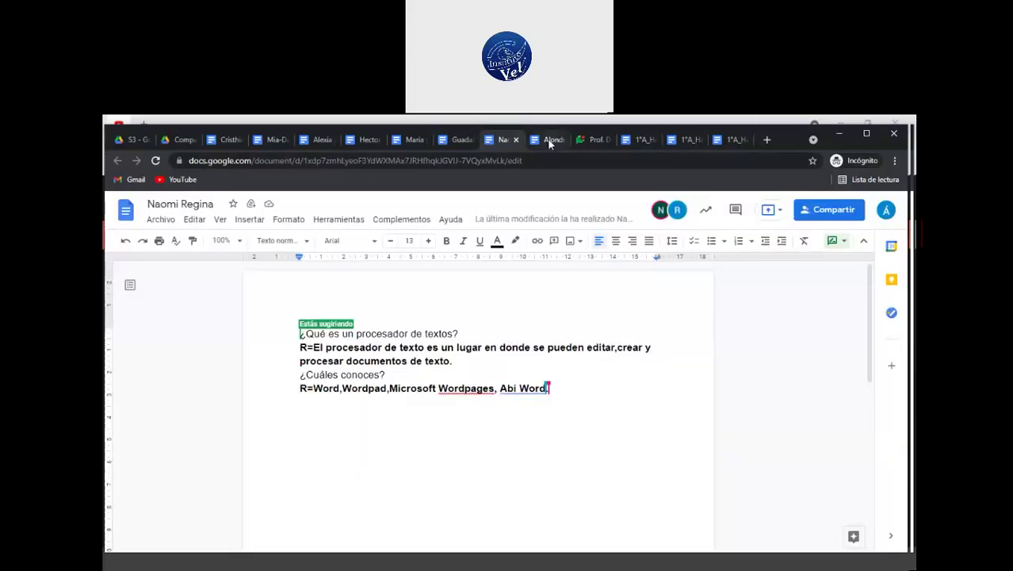
pyautogui.click(817, 215)
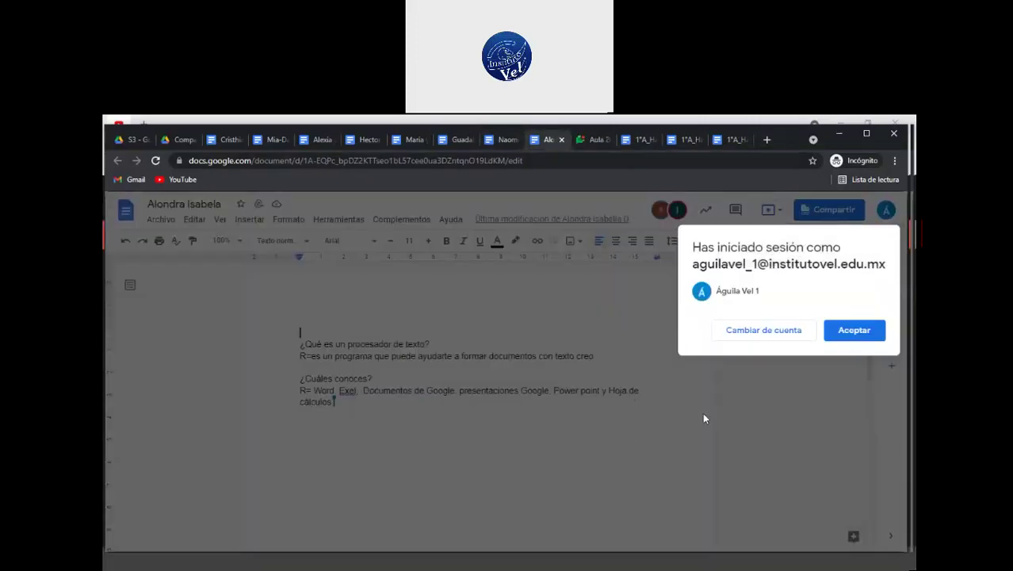
pyautogui.press('Escape')
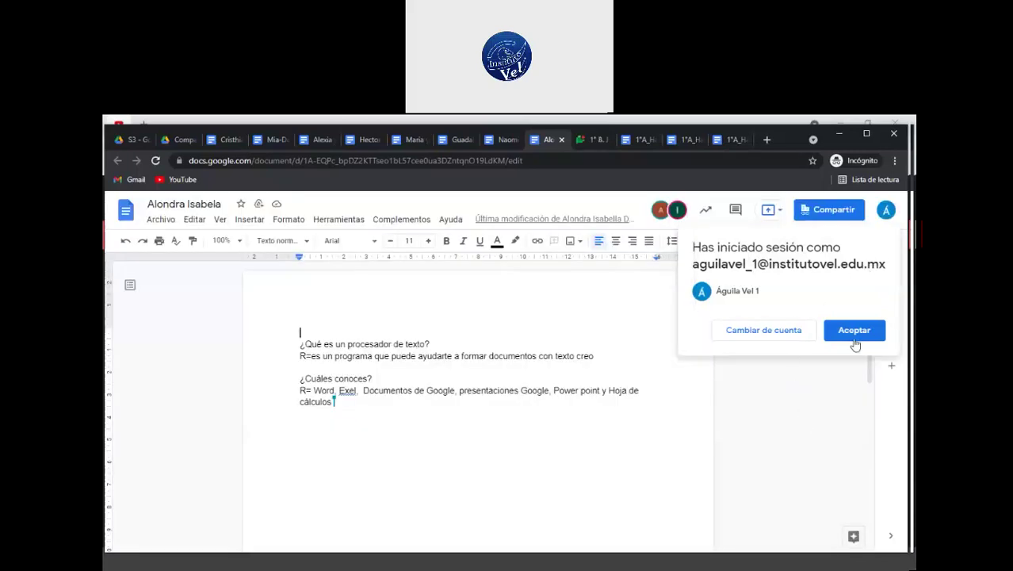
pyautogui.click(850, 348)
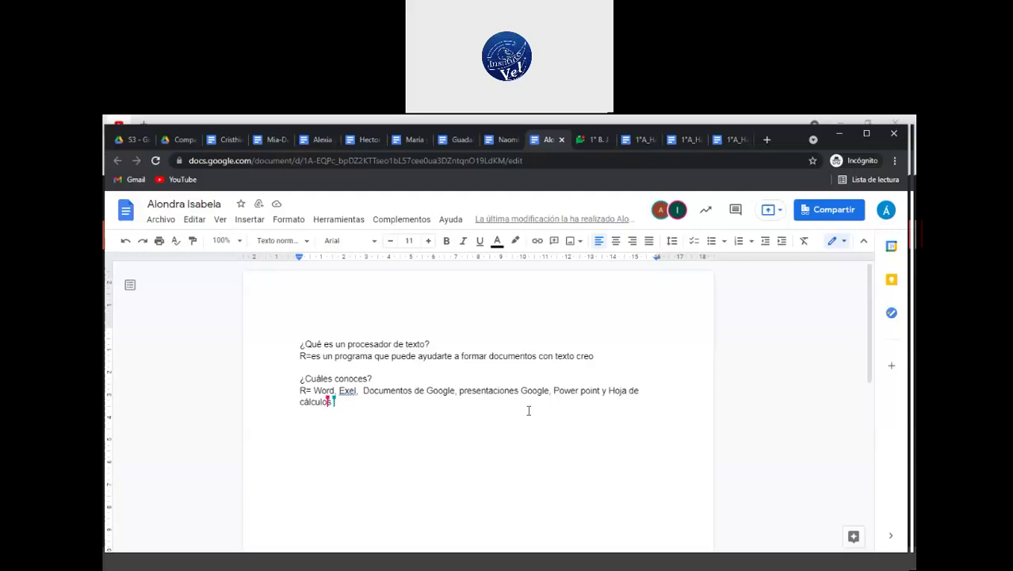
# Review the answers in the three preceding pairs' documents, working back from the bold answers to the centred text
pyautogui.click(508, 141)
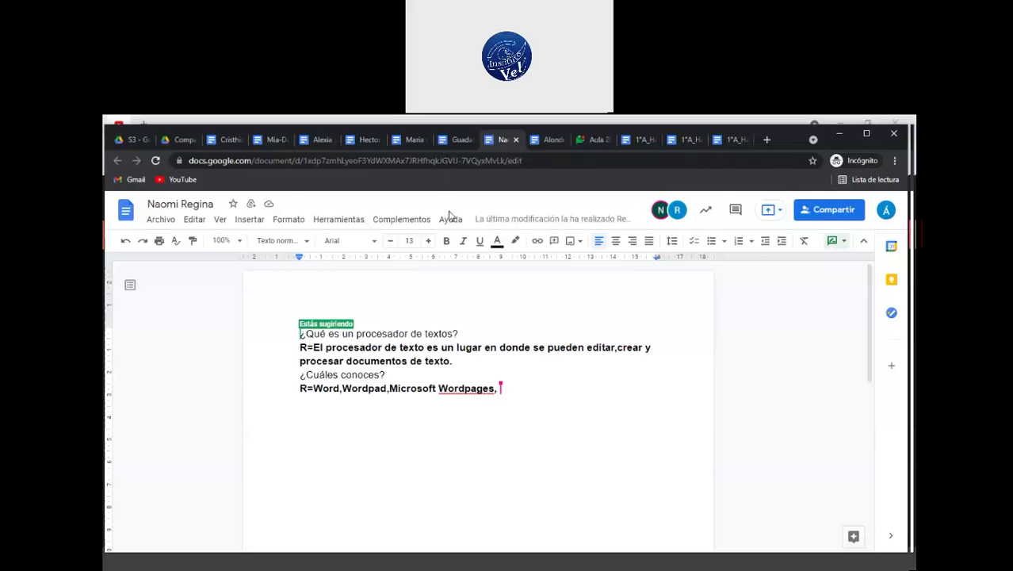
pyautogui.click(456, 141)
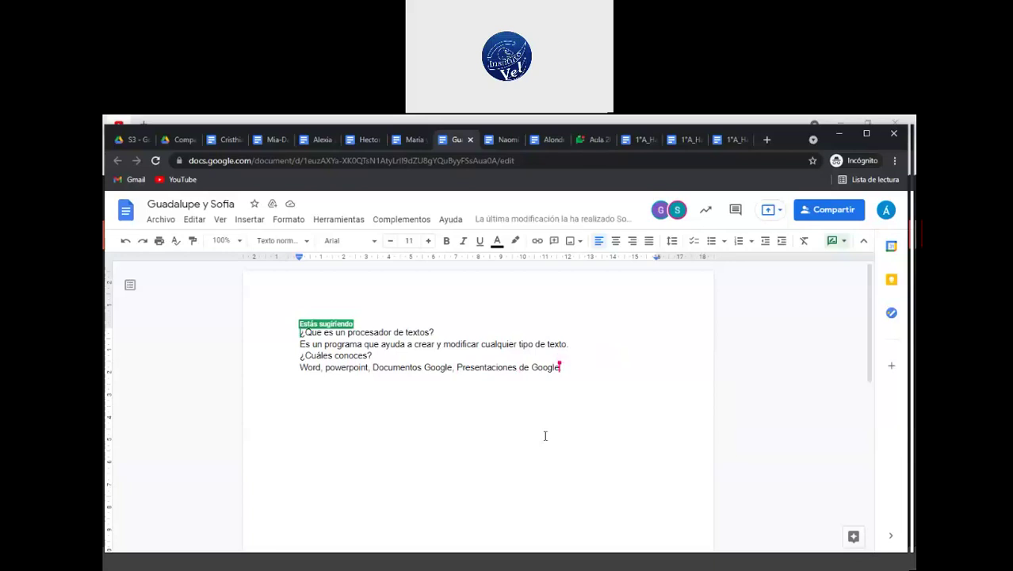
pyautogui.click(410, 141)
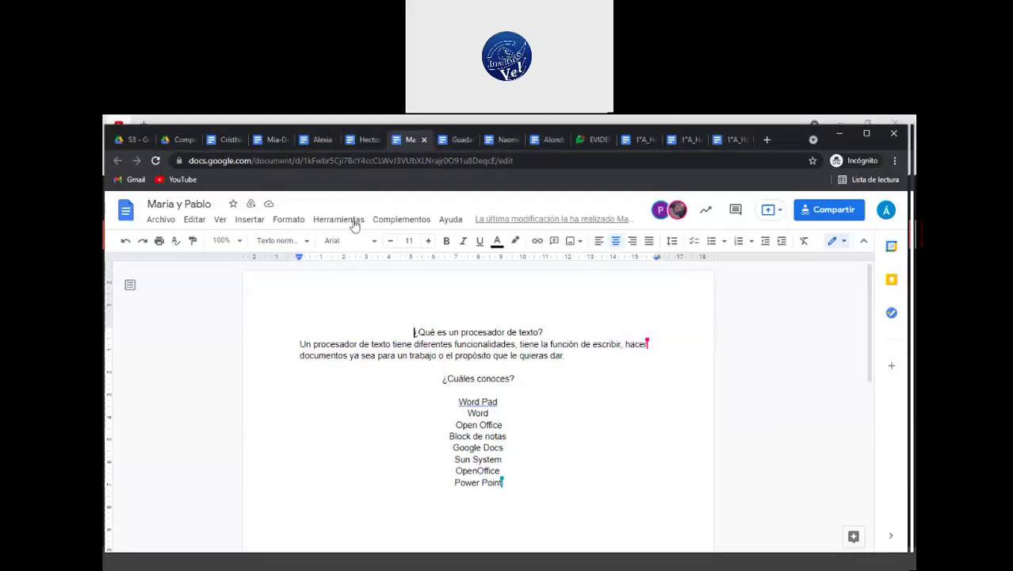
# Dismiss the expired-access notice in the document with yellow text and review the answers in the three pairs' documents before it
pyautogui.click(367, 141)
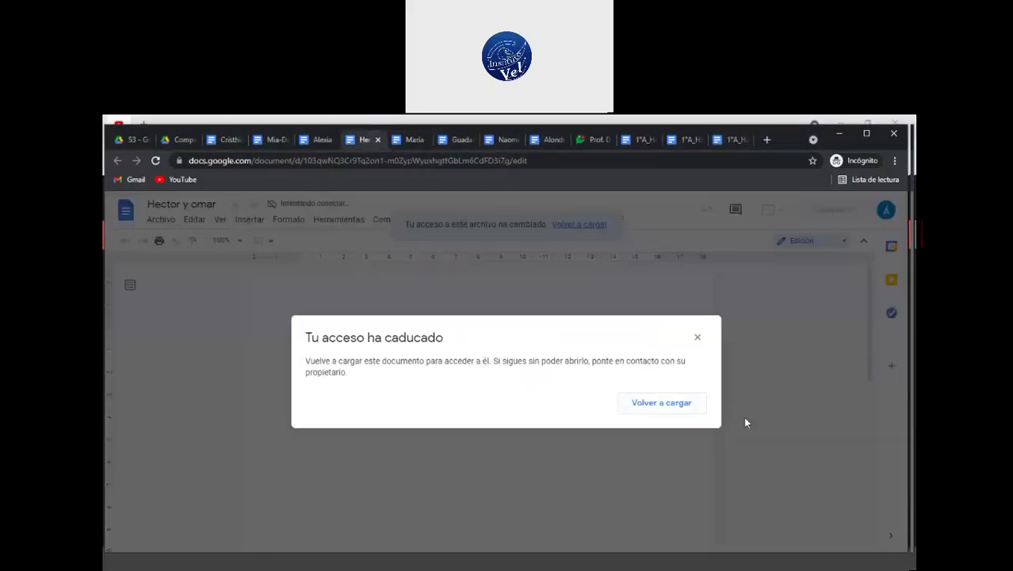
pyautogui.click(698, 337)
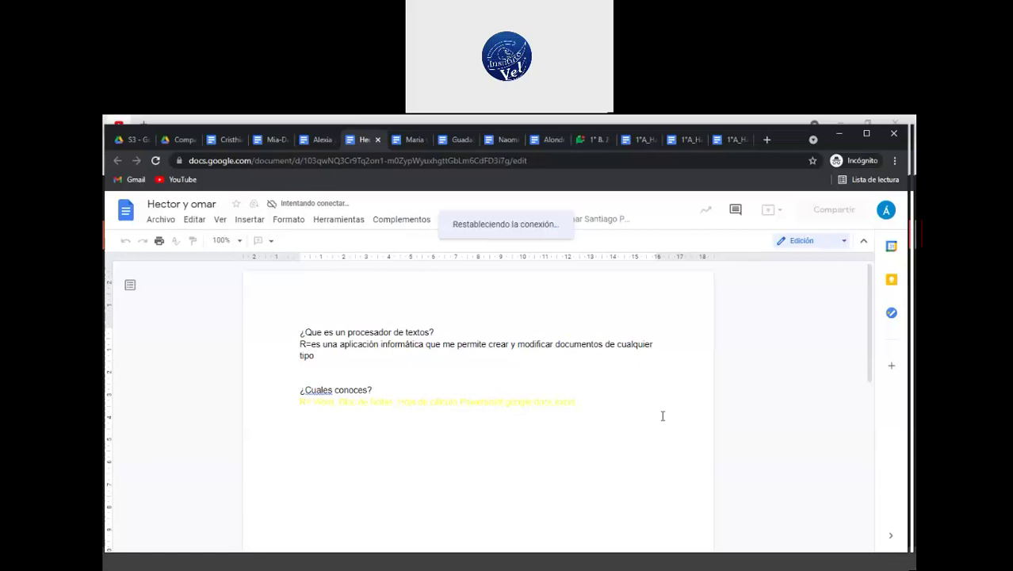
pyautogui.click(317, 140)
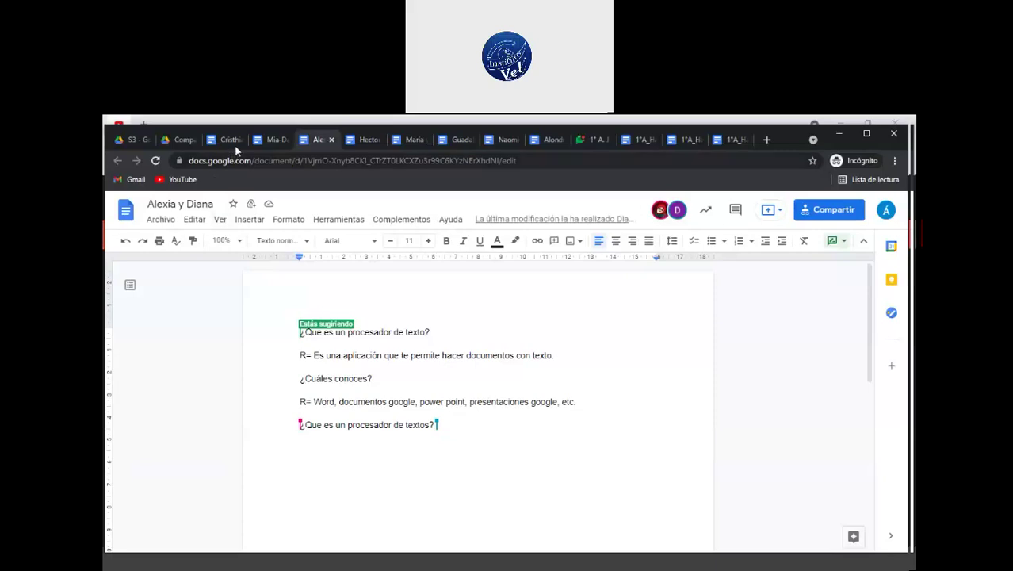
pyautogui.click(272, 139)
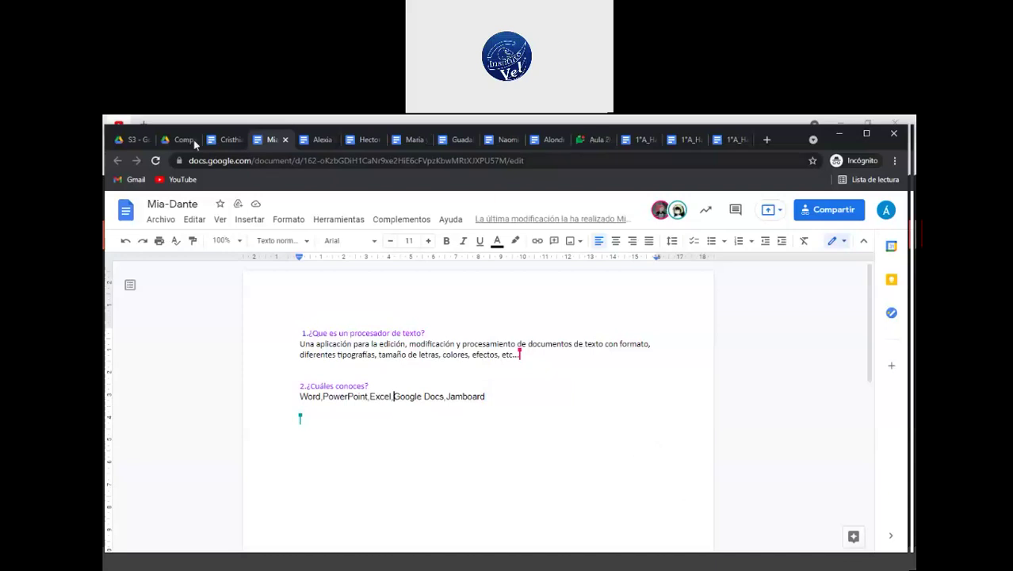
pyautogui.click(229, 141)
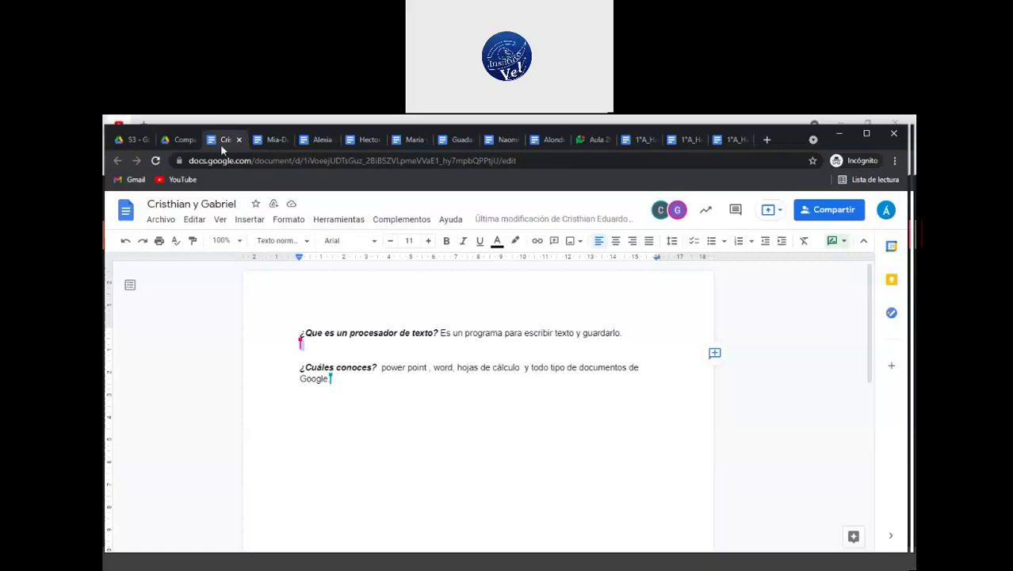
# Review the progress on the names and advantages table across the first three pairs' open documents
pyautogui.click(279, 139)
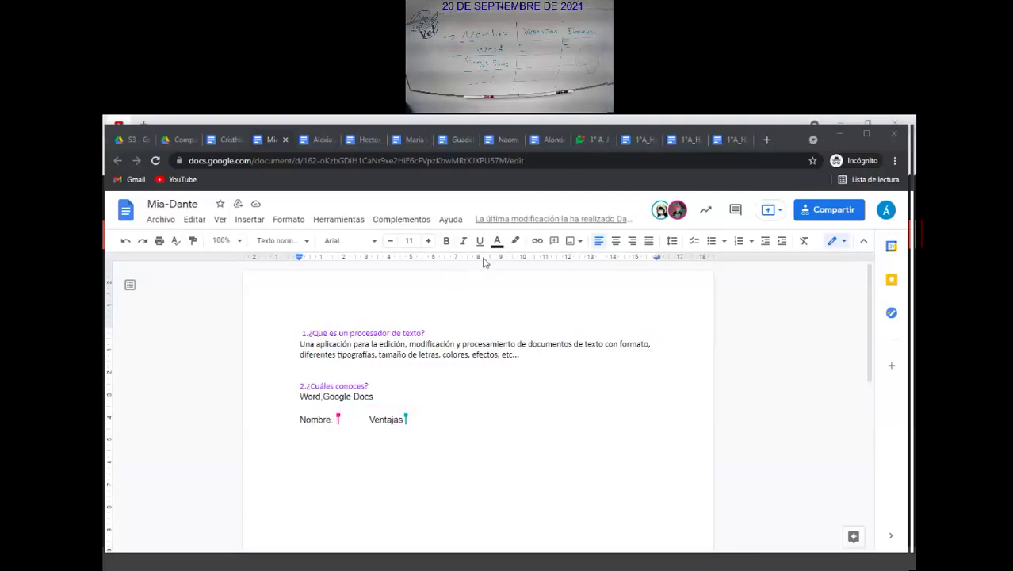
pyautogui.click(227, 139)
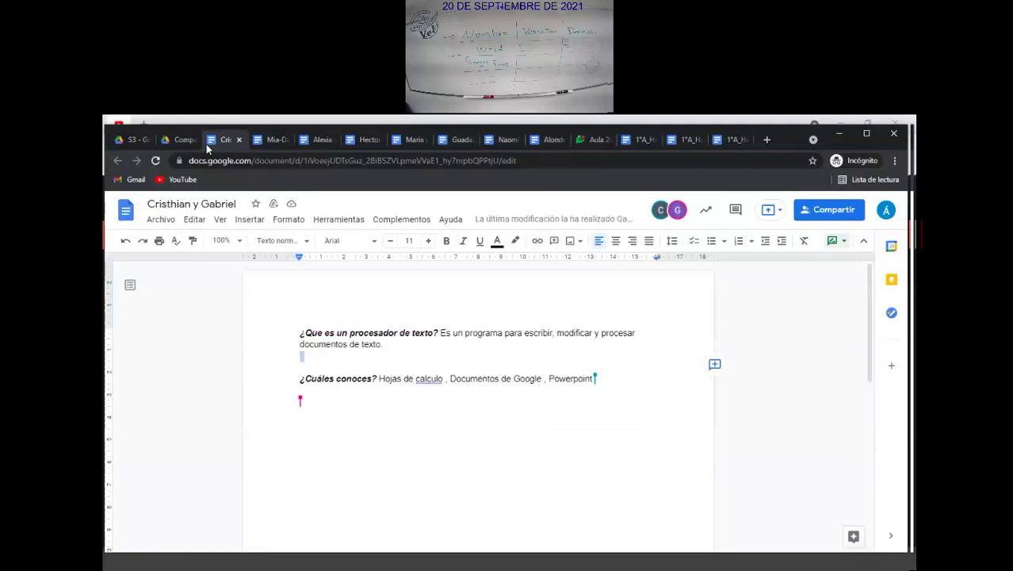
pyautogui.click(265, 142)
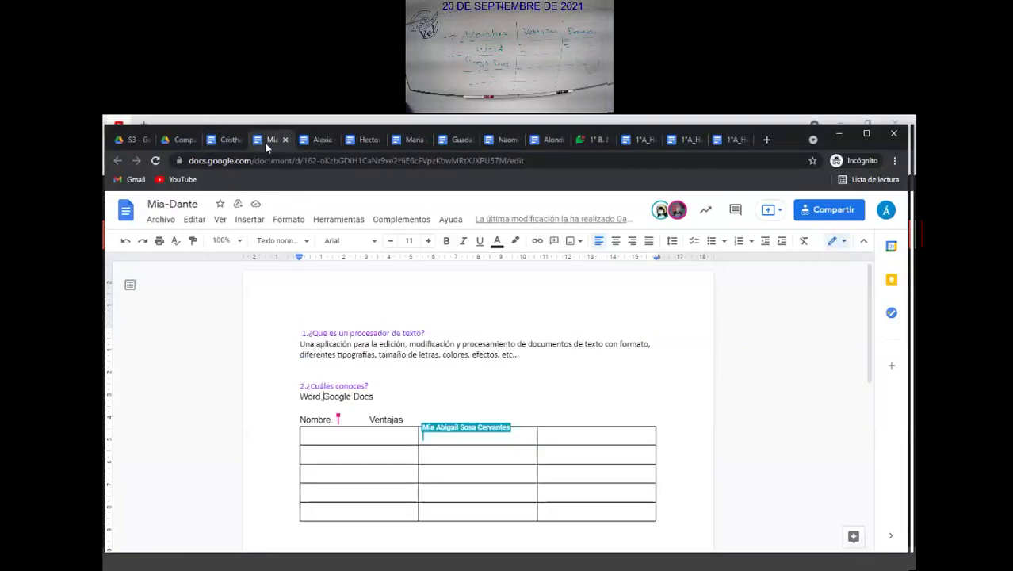
pyautogui.click(321, 143)
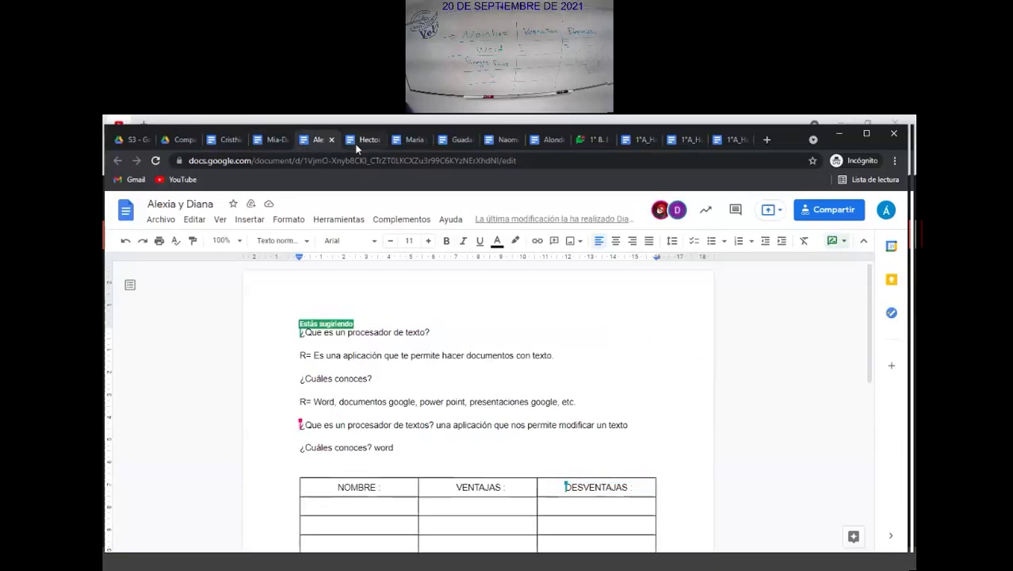
# Dismiss the expired-access notice in the document with yellow text and reload the document
pyautogui.click(358, 143)
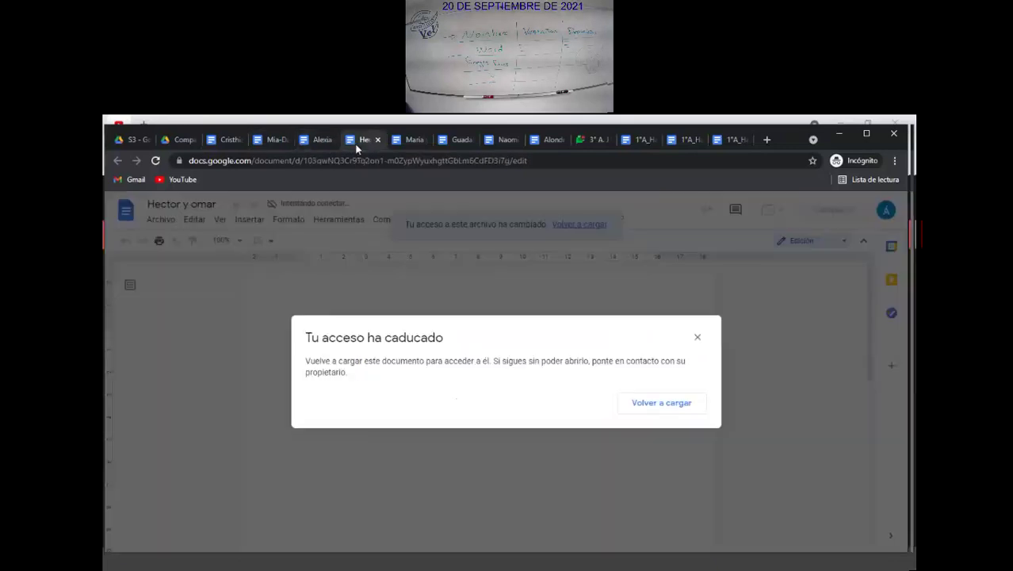
pyautogui.click(698, 338)
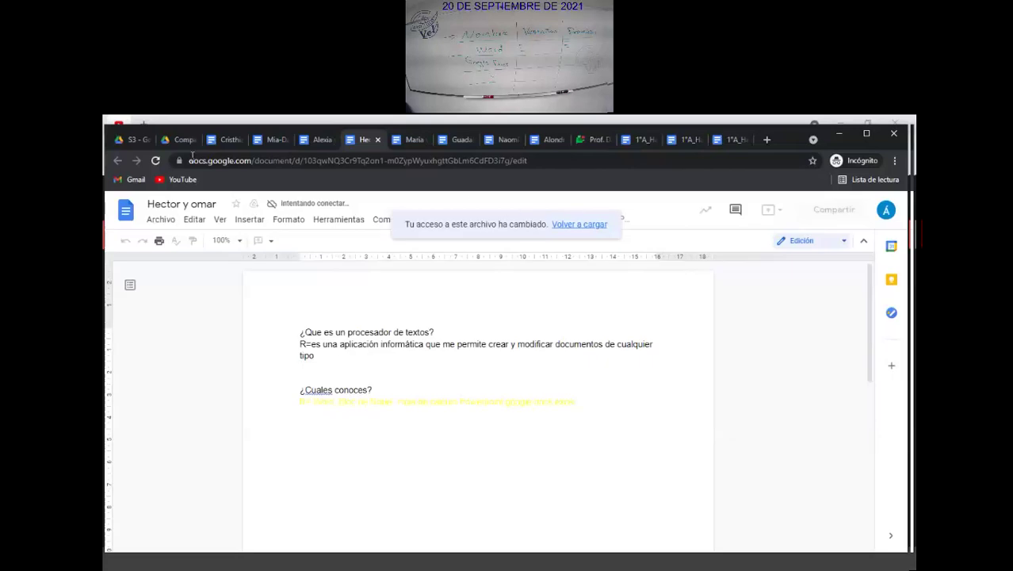
pyautogui.click(156, 160)
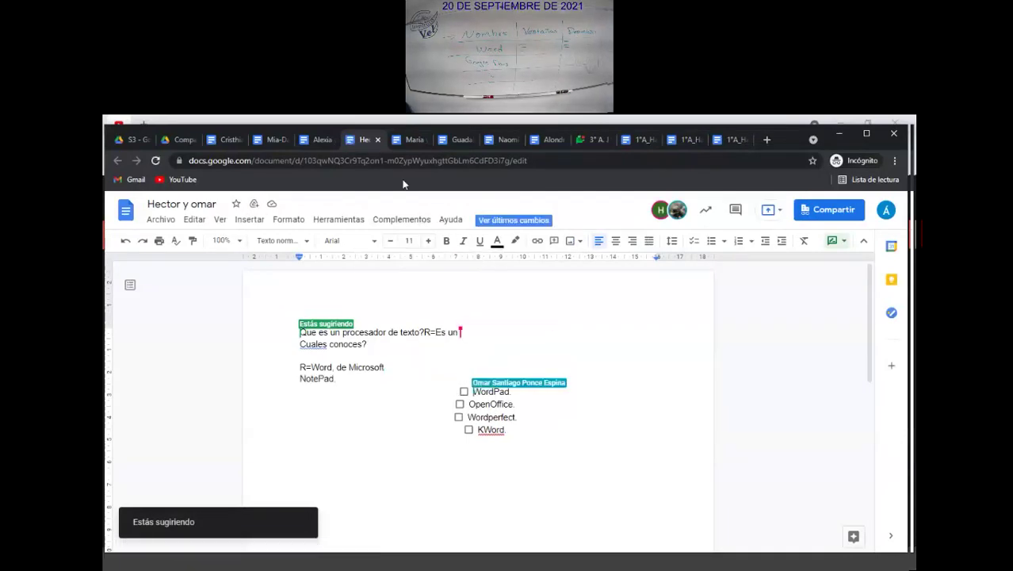
# Go through the remaining four pairs' open documents and review the last one's answers about word processors
pyautogui.click(409, 141)
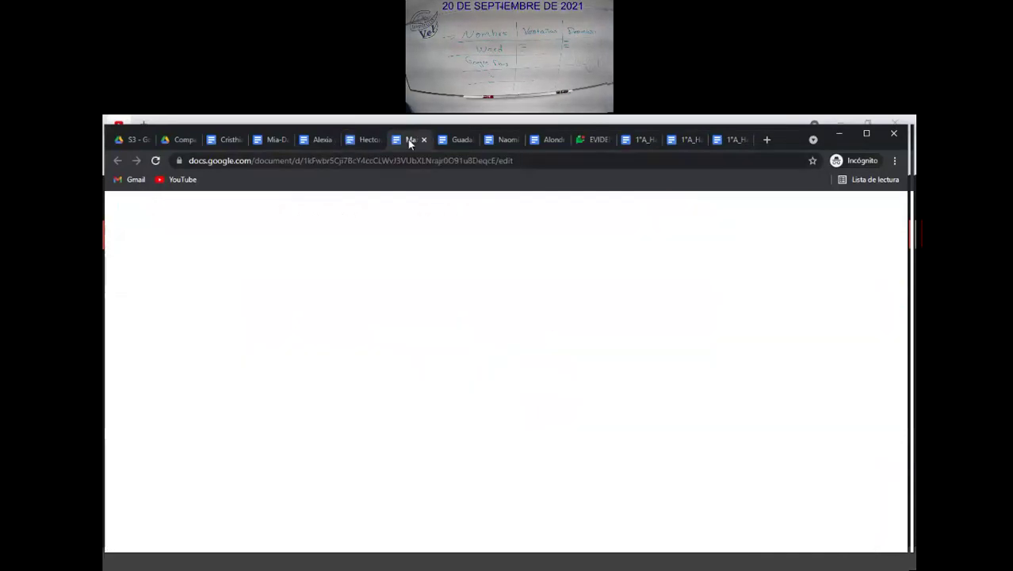
pyautogui.click(452, 144)
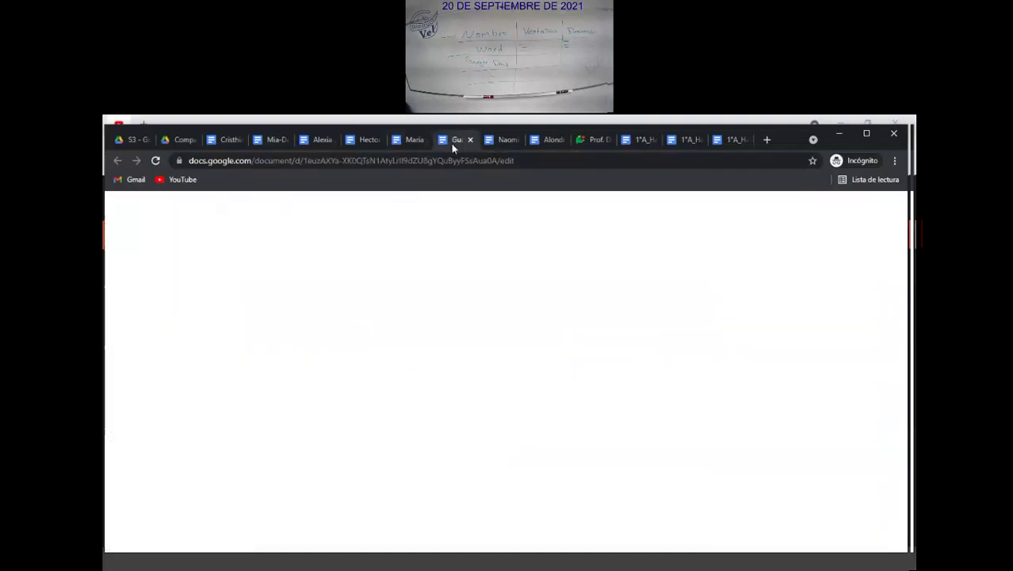
pyautogui.click(512, 141)
pyautogui.click(542, 143)
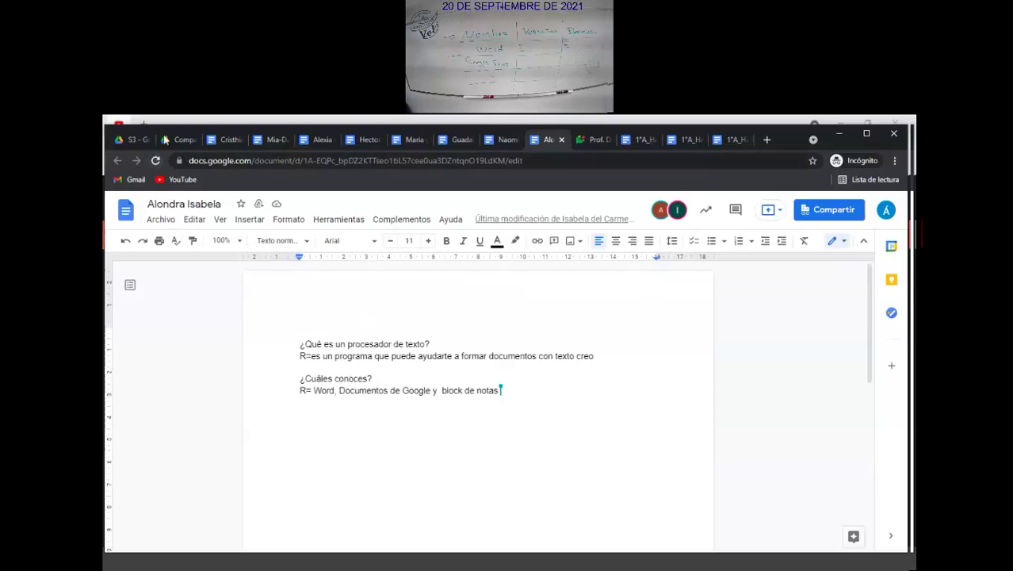
# Look through the files shared with the school account in Drive for pairs' documents that have not been opened
pyautogui.click(167, 139)
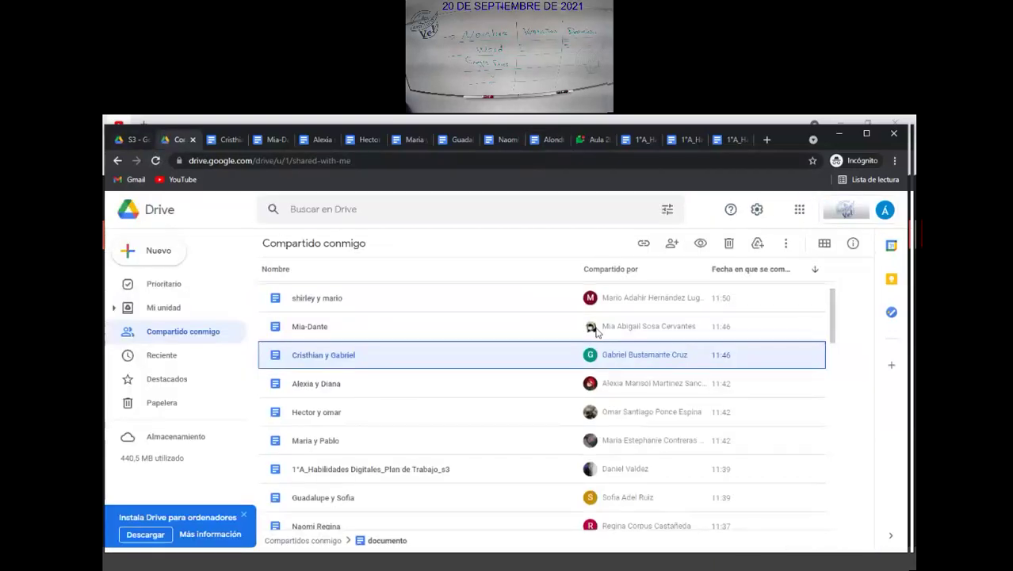
pyautogui.scroll(-1, 815, 366)
pyautogui.scroll(1, 835, 337)
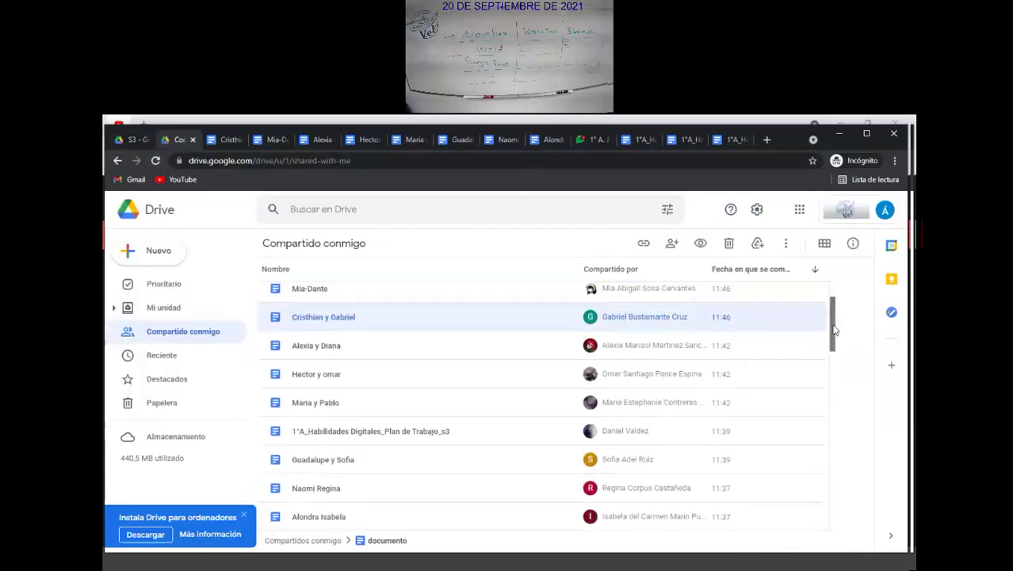
pyautogui.scroll(3, 834, 317)
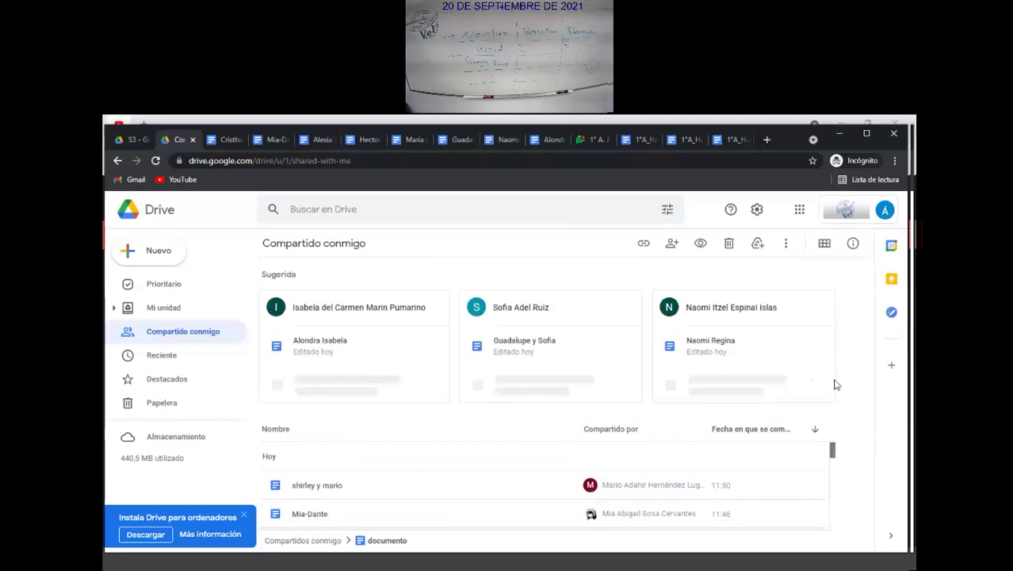
pyautogui.scroll(-5, 832, 445)
pyautogui.scroll(2, 833, 444)
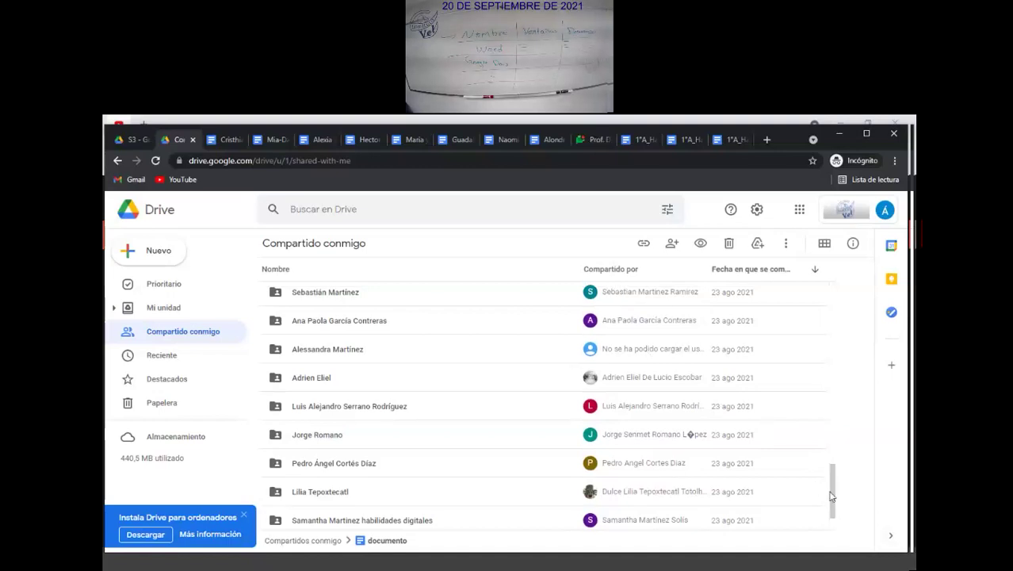
pyautogui.scroll(10, 847, 341)
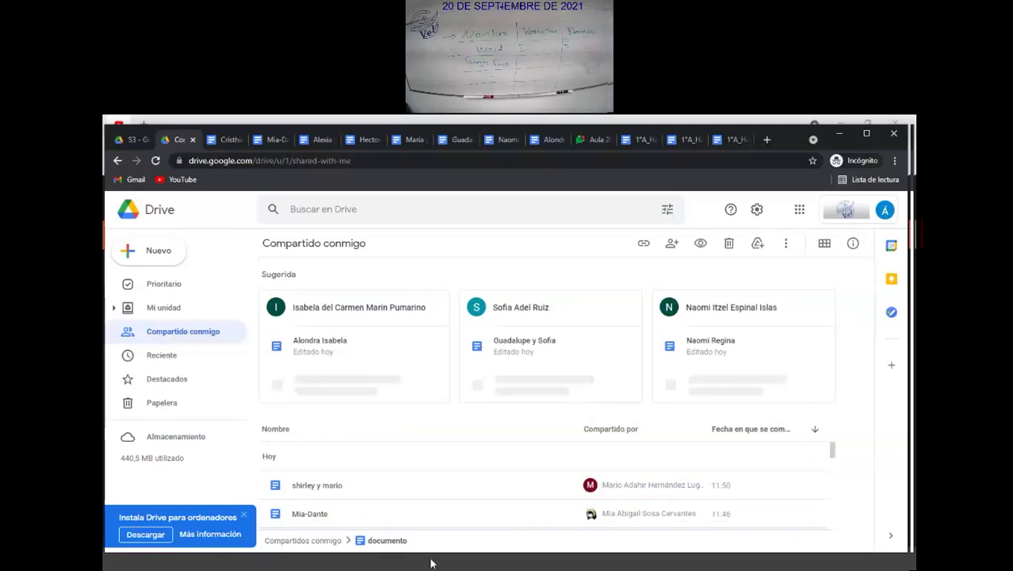
# Open the pair's document shared at 11:50, review its answers, and return to the shared files list
pyautogui.press('Up')
pyautogui.press('Up')
pyautogui.press('Up')
pyautogui.press('Up')
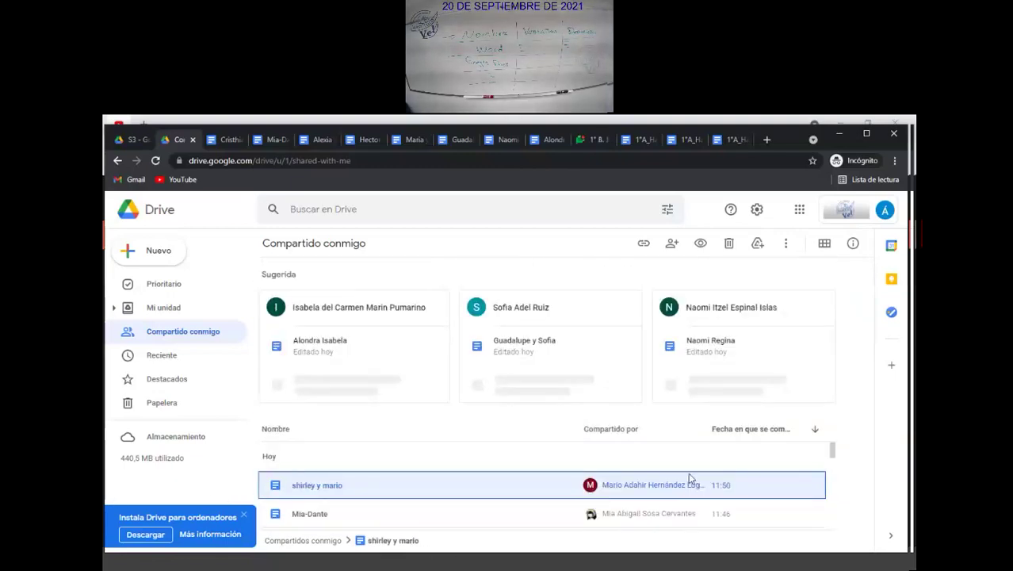
pyautogui.doubleClick(690, 478)
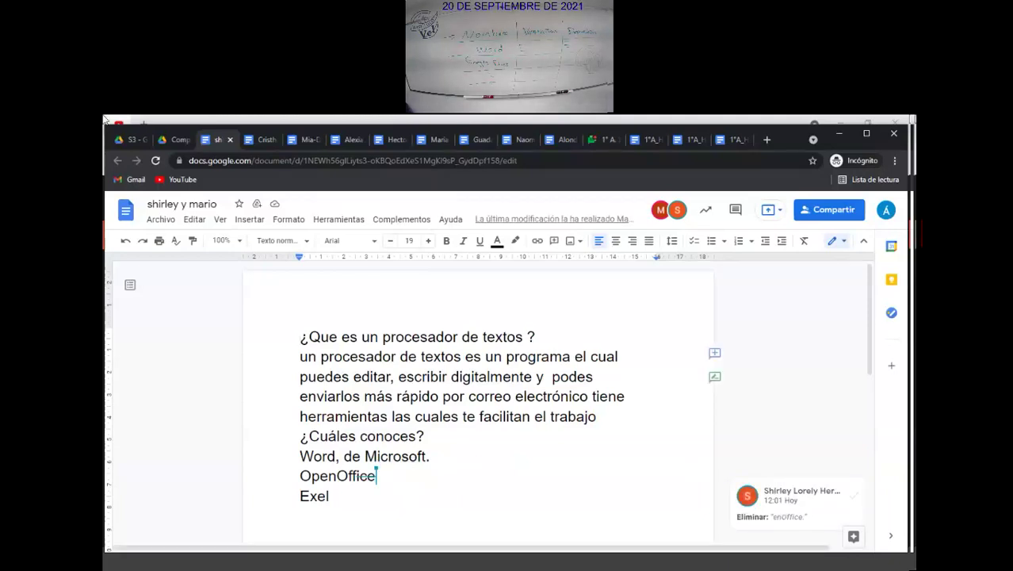
pyautogui.click(179, 140)
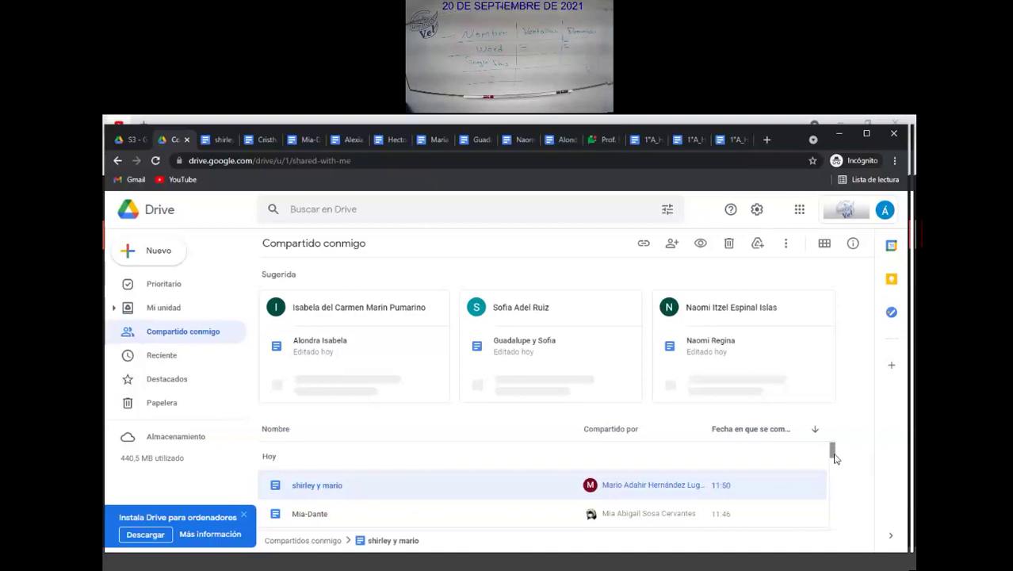
# Look through the files and folders shared with the school account in Drive, from the oldest back to today's documents
pyautogui.scroll(-2, 834, 455)
pyautogui.scroll(-10, 834, 459)
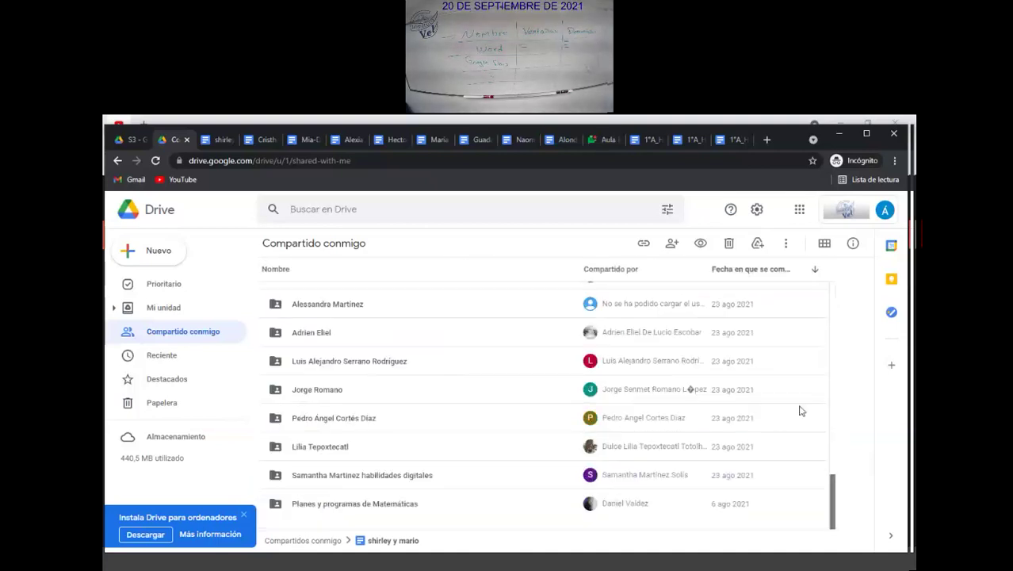
pyautogui.moveTo(836, 509); pyautogui.dragTo(836, 490)
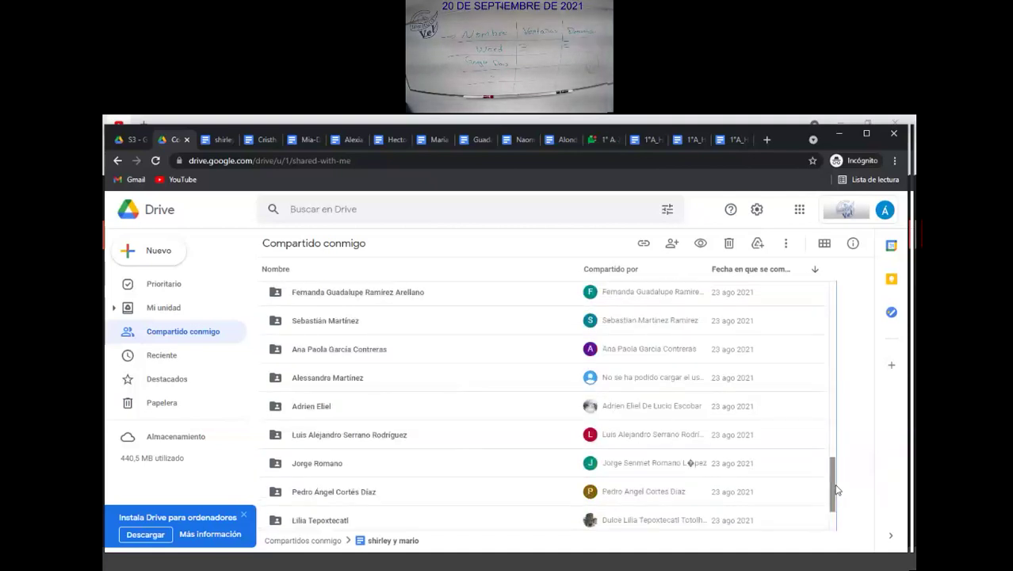
pyautogui.click(825, 440)
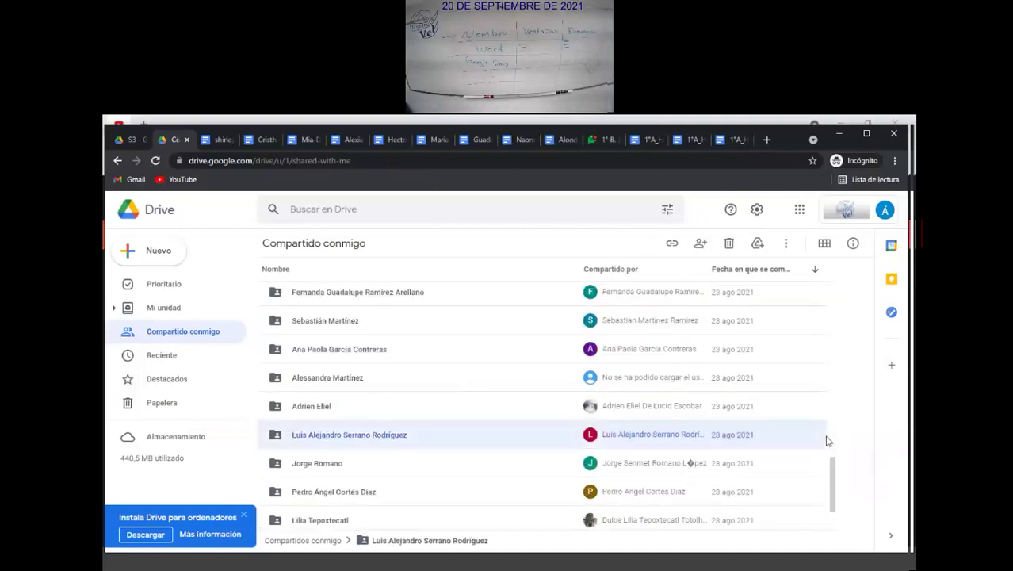
pyautogui.press('Up')
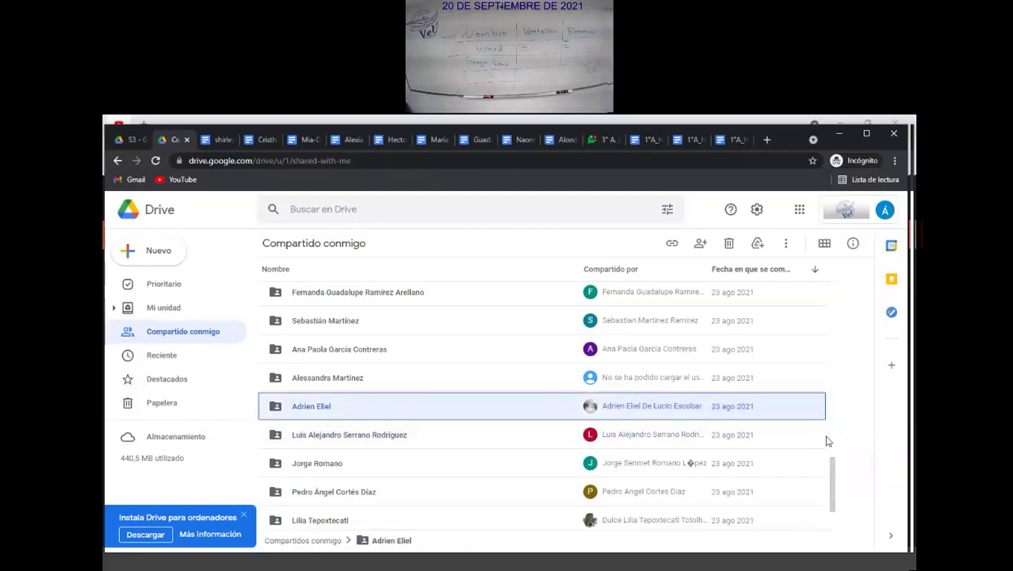
pyautogui.press('Up')
pyautogui.press('Up')
pyautogui.press('Up')
pyautogui.press('Up')
pyautogui.press('Up')
pyautogui.press('Up')
pyautogui.press('Up')
pyautogui.press('Up')
pyautogui.press('Up')
pyautogui.press('Up')
pyautogui.press('Down')
pyautogui.press('Down')
pyautogui.press('Down')
pyautogui.press('Down')
# Open the pair's document shared at 12:01 and return to the shared files list
pyautogui.press('Up')
pyautogui.press('Up')
pyautogui.press('Up')
pyautogui.press('Up')
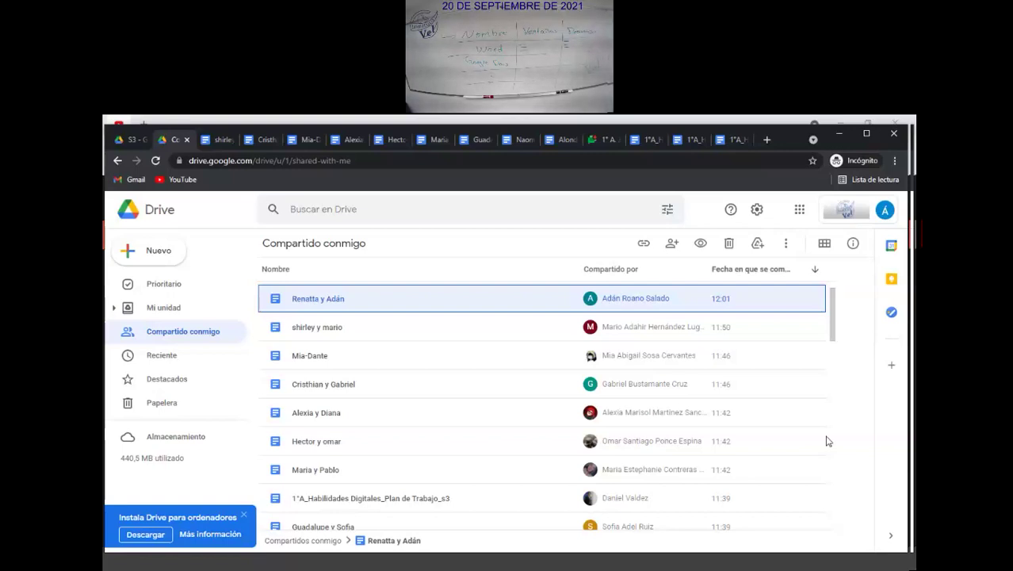
pyautogui.doubleClick(678, 306)
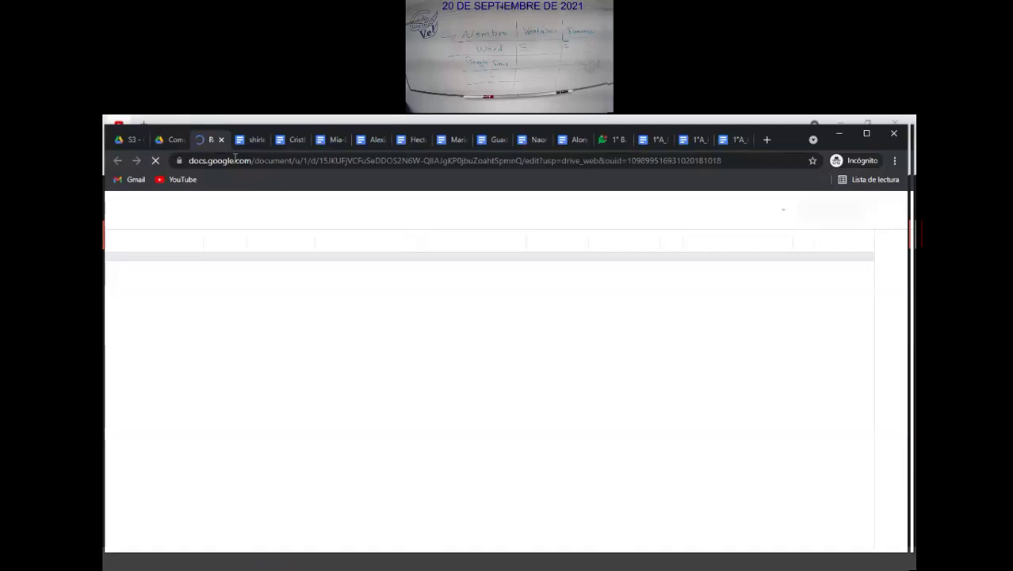
pyautogui.click(171, 140)
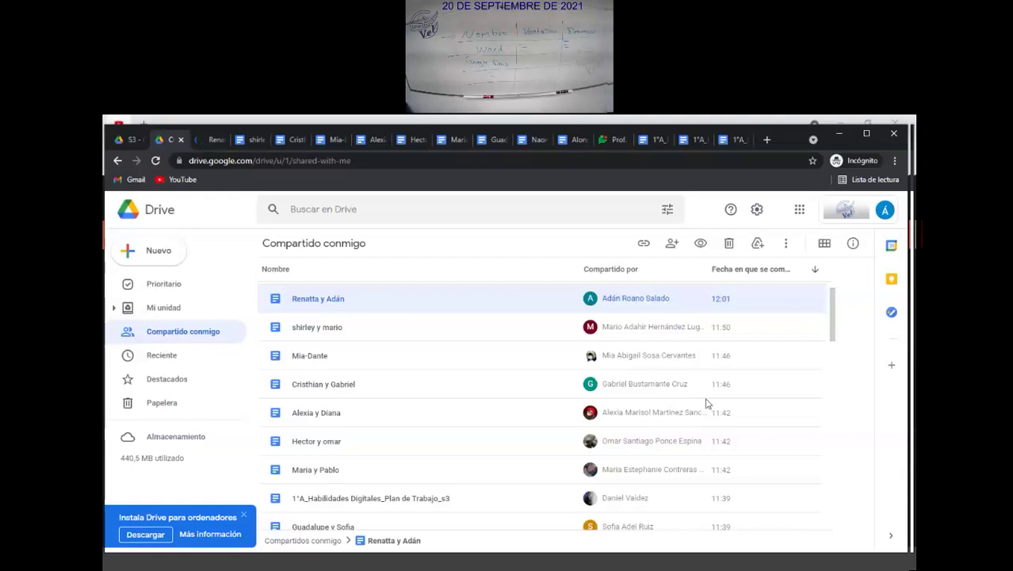
# Go through today's shared documents from 11:46 back to 10:00, checking which pairs' documents are still unopened
pyautogui.click(500, 386)
pyautogui.press('Down')
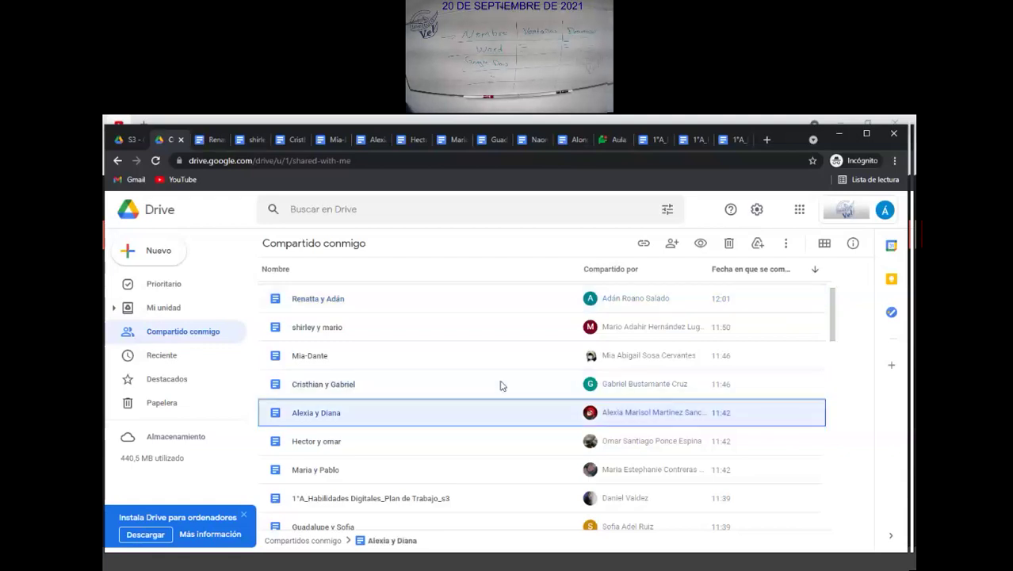
pyautogui.press('Down')
pyautogui.press('Down')
pyautogui.press('Up')
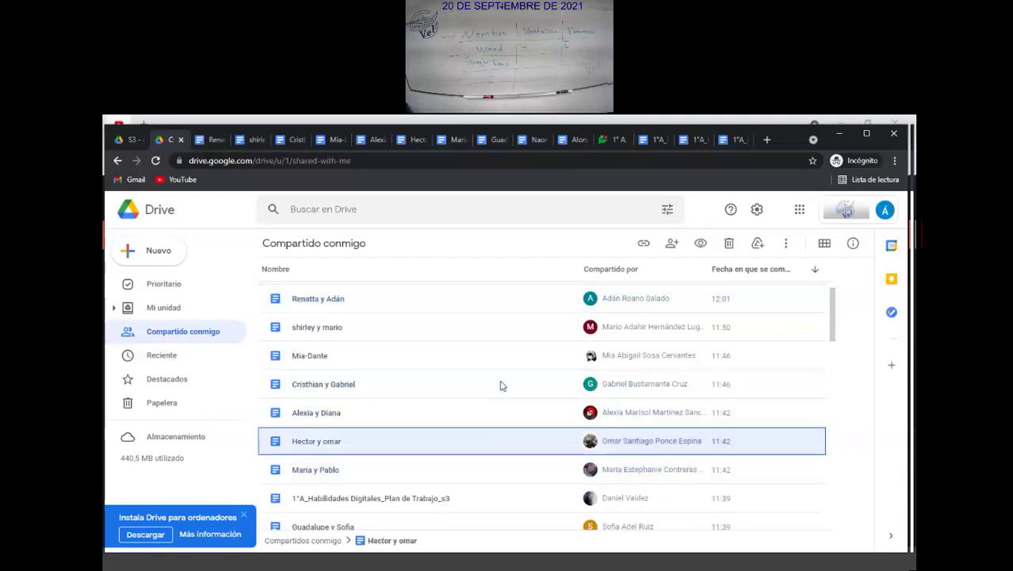
pyautogui.press('Down')
pyautogui.press('Down')
pyautogui.press('Down')
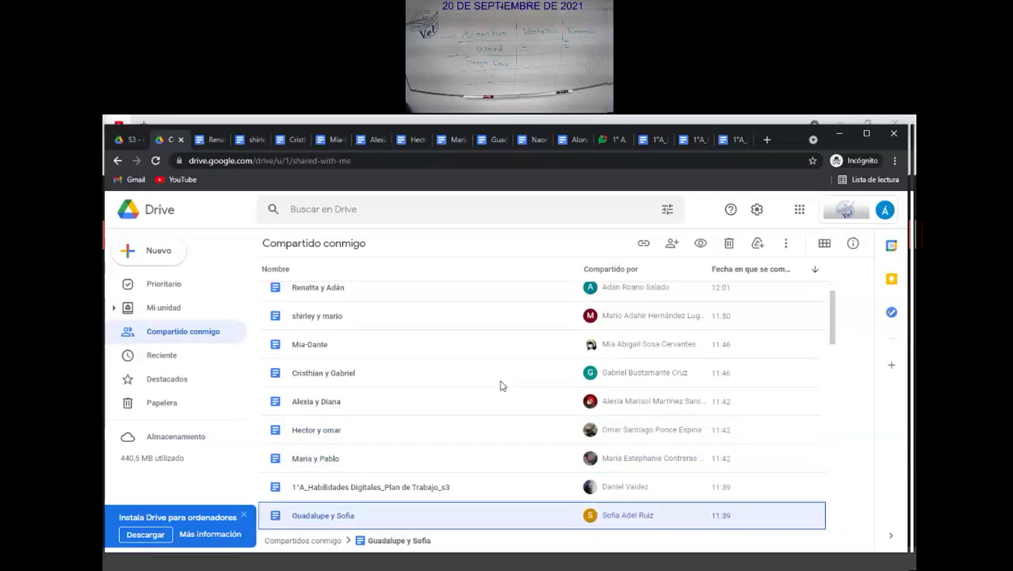
pyautogui.press('Down')
pyautogui.press('Up')
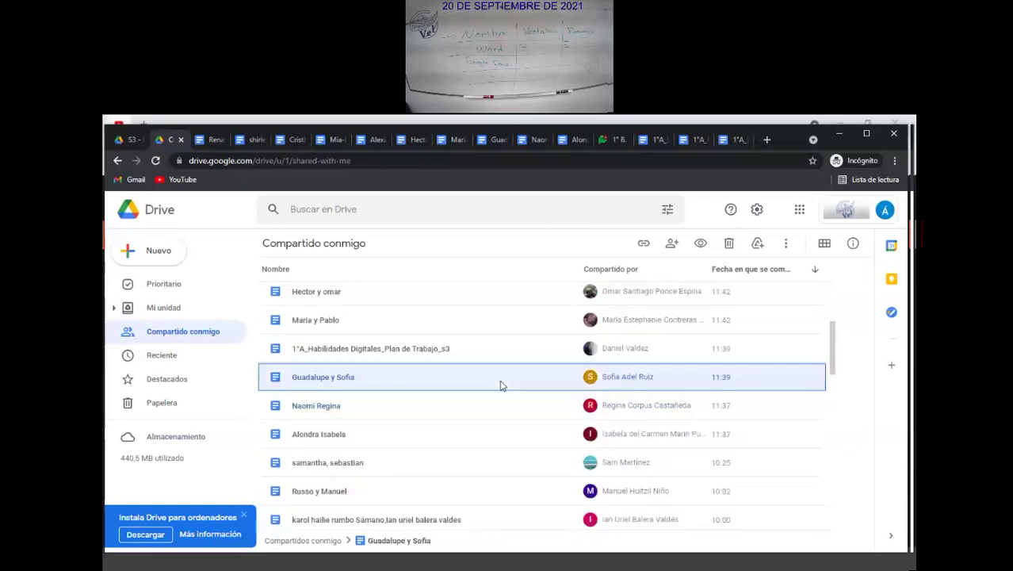
pyautogui.press('Down')
pyautogui.press('Down')
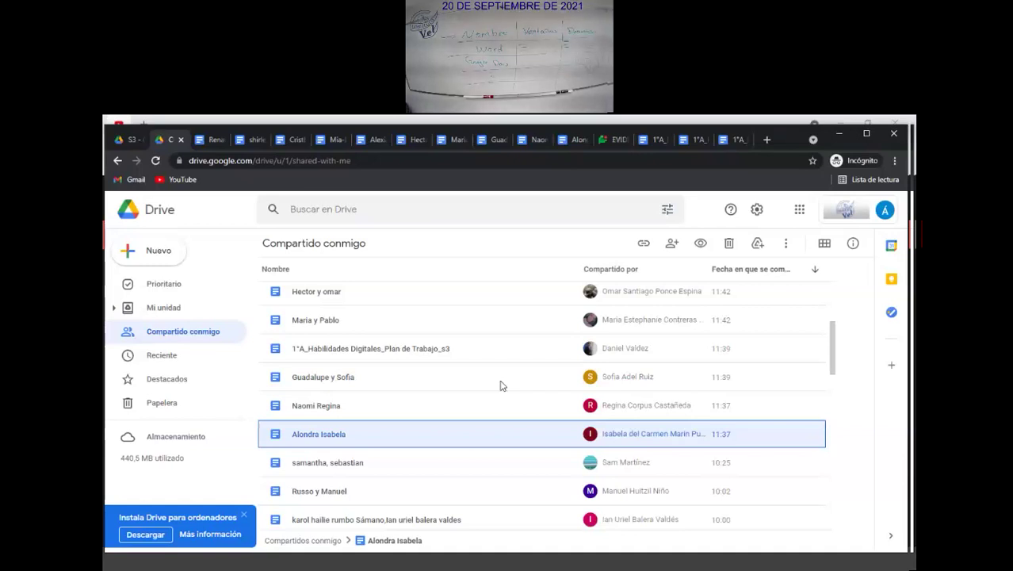
pyautogui.scroll(1, 501, 386)
pyautogui.press('Down')
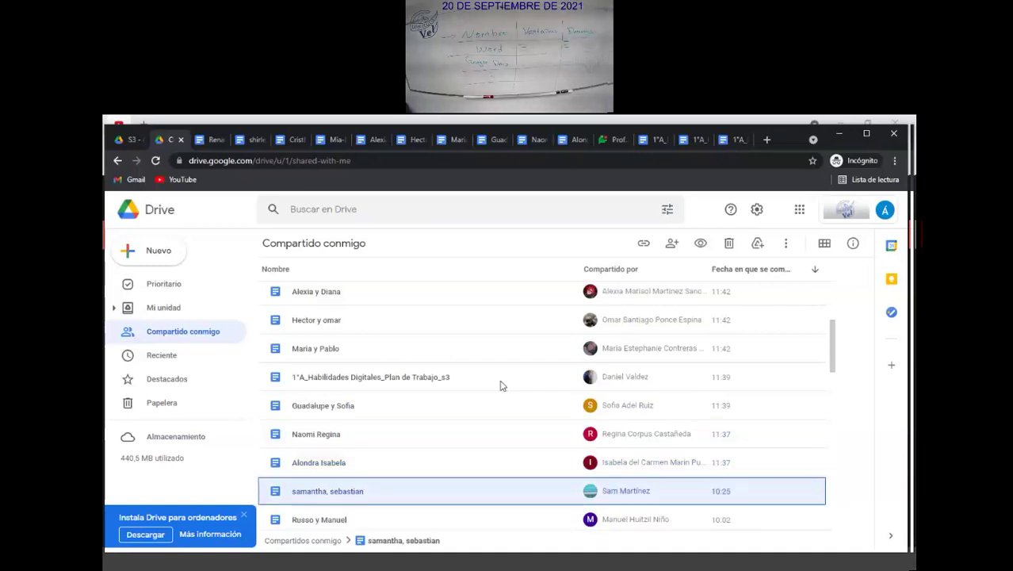
pyautogui.press('Down')
pyautogui.press('Down')
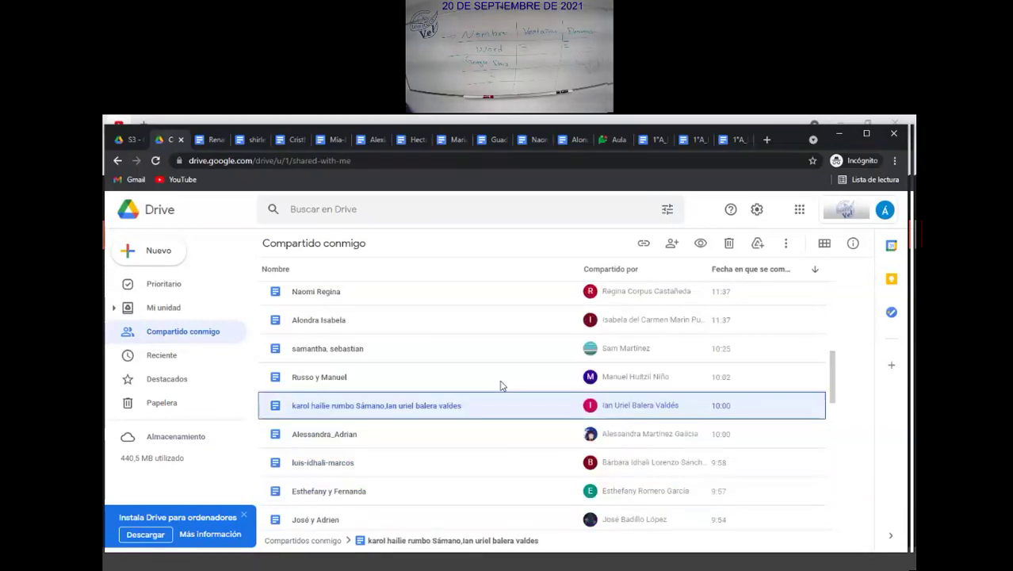
pyautogui.press('Up')
pyautogui.press('Up')
pyautogui.press('Up')
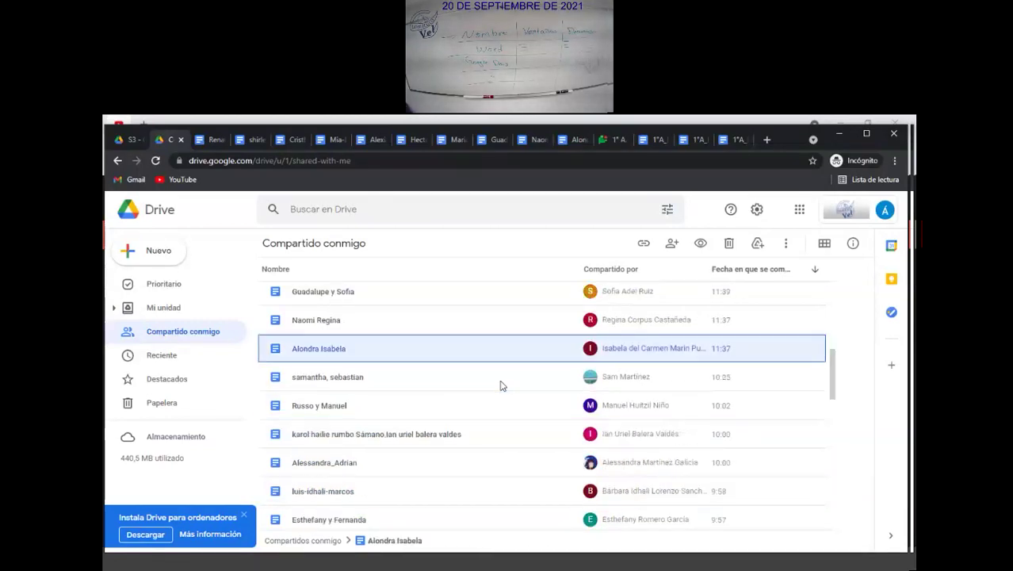
pyautogui.press('Up')
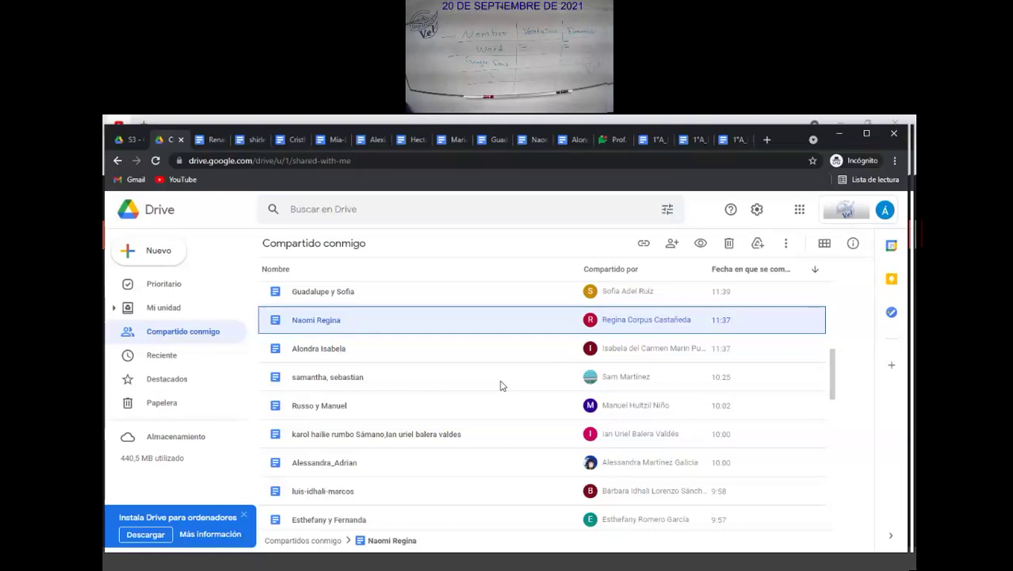
pyautogui.press('Up')
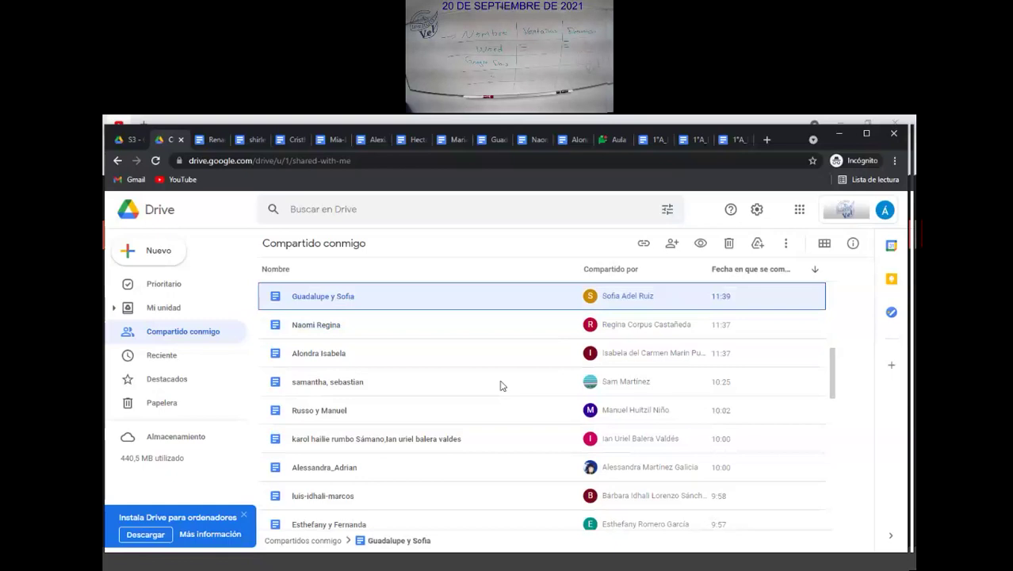
pyautogui.press('Up')
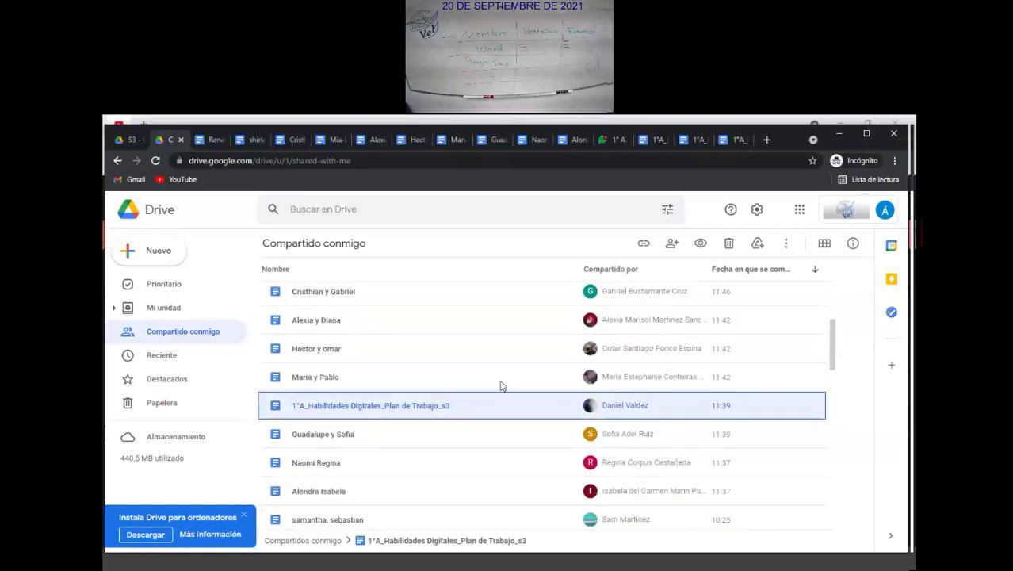
pyautogui.press('Up')
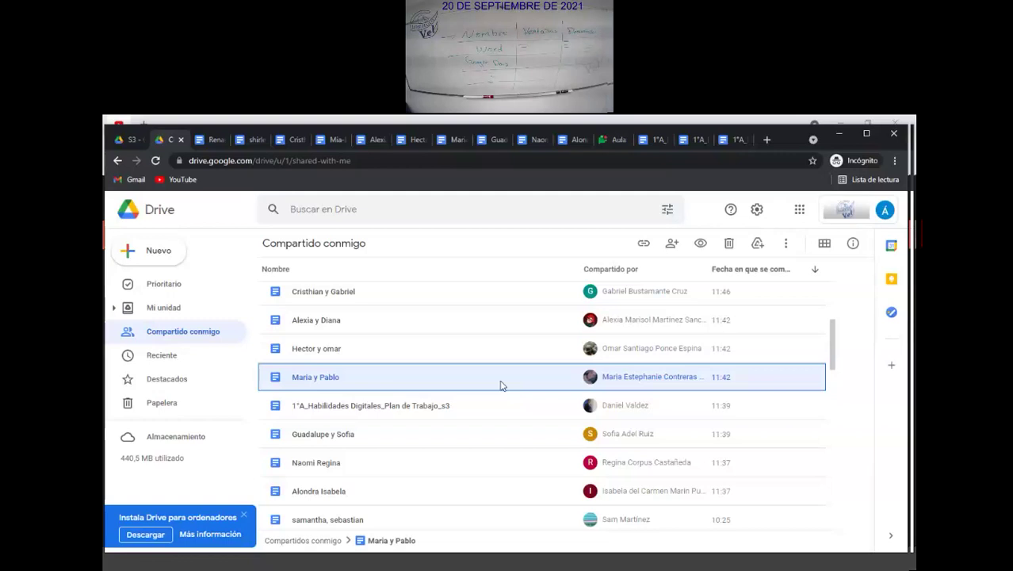
pyautogui.doubleClick(545, 372)
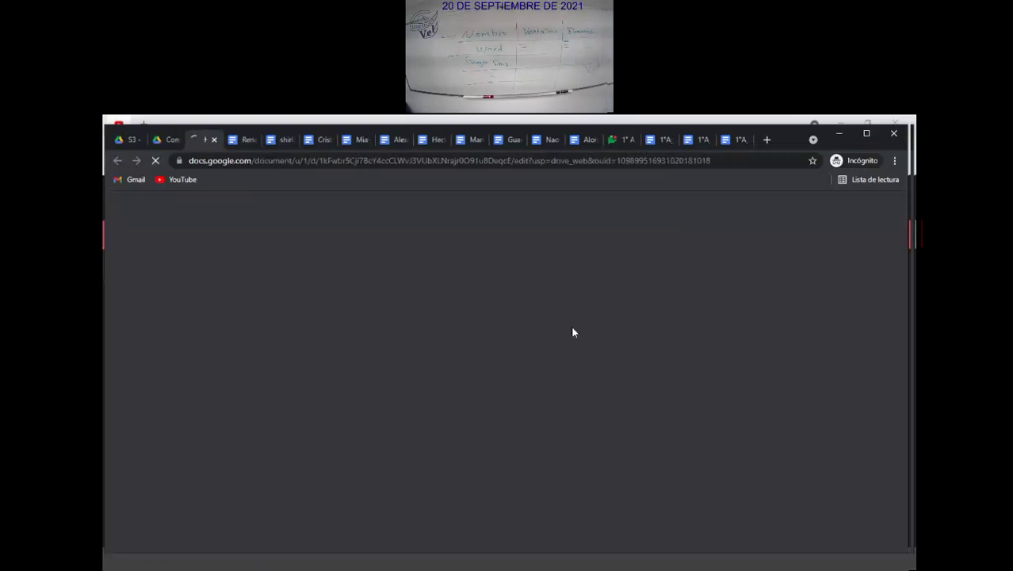
pyautogui.click(214, 140)
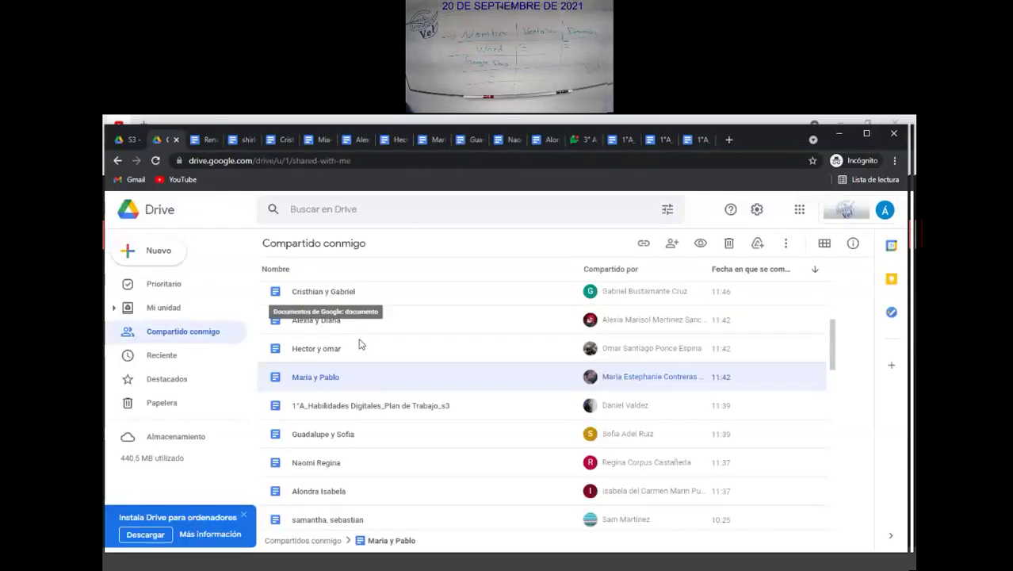
# Check the pairs' documents shared from 11:42 to 11:46 and reload the shared files list to look for new ones
pyautogui.click(363, 348)
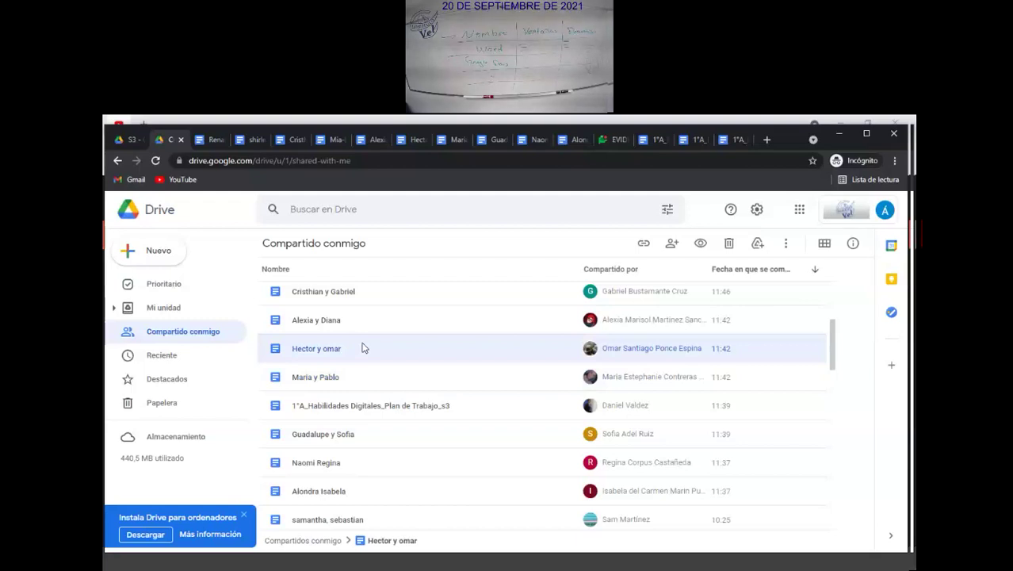
pyautogui.press('Up')
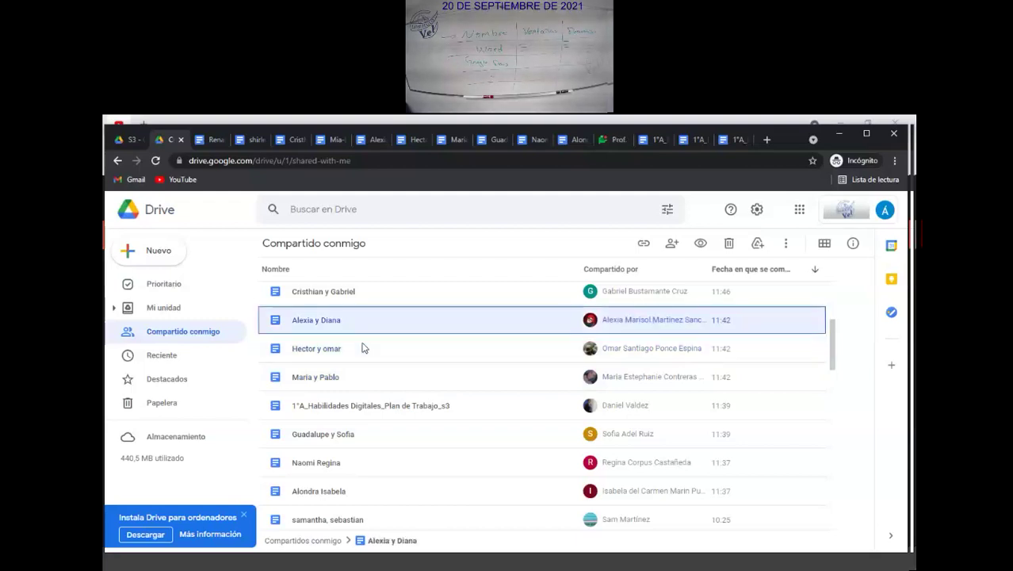
pyautogui.press('Up')
pyautogui.press('Up')
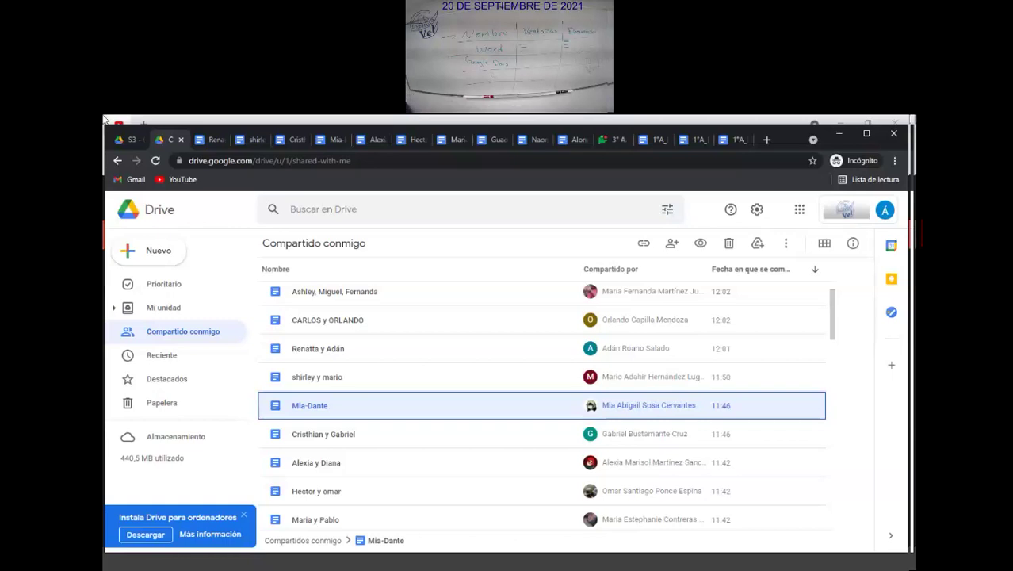
pyautogui.click(156, 161)
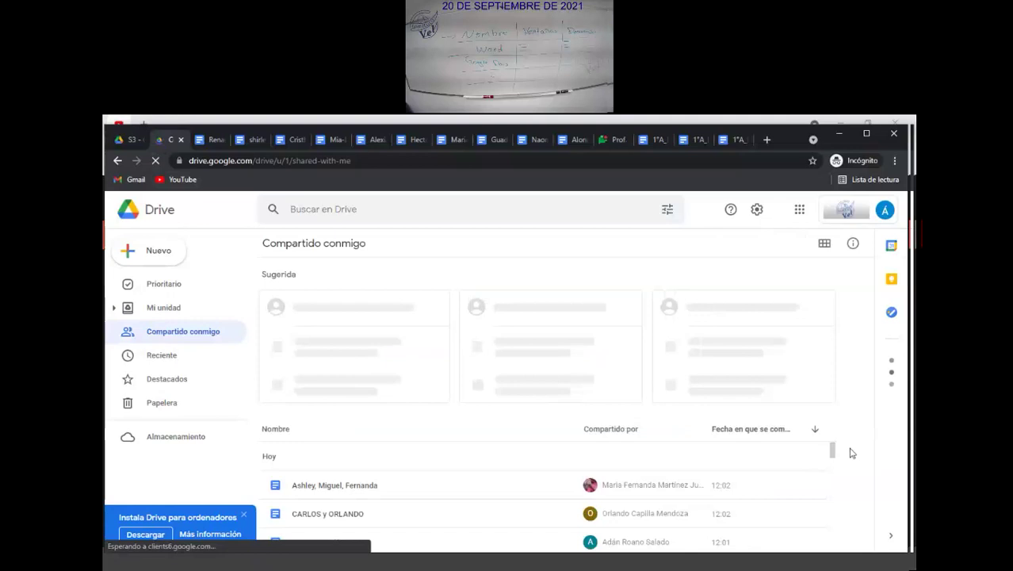
pyautogui.scroll(-10, 832, 344)
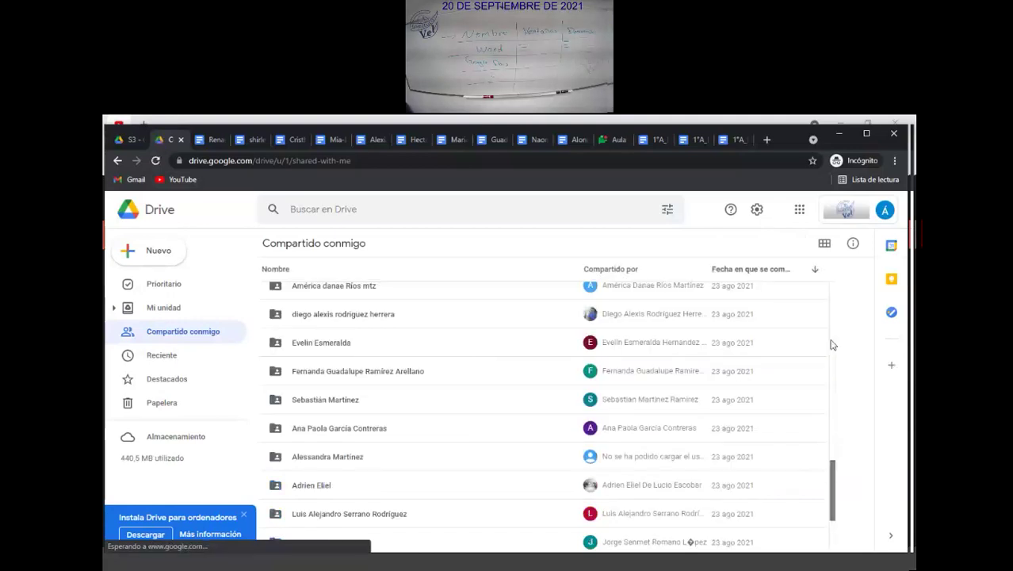
pyautogui.scroll(8, 834, 318)
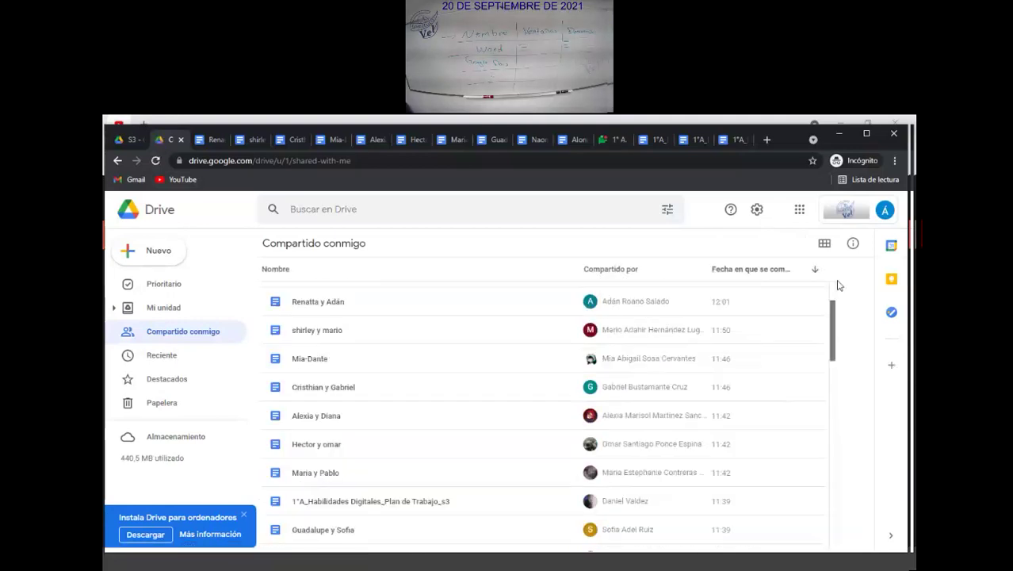
pyautogui.scroll(3, 839, 286)
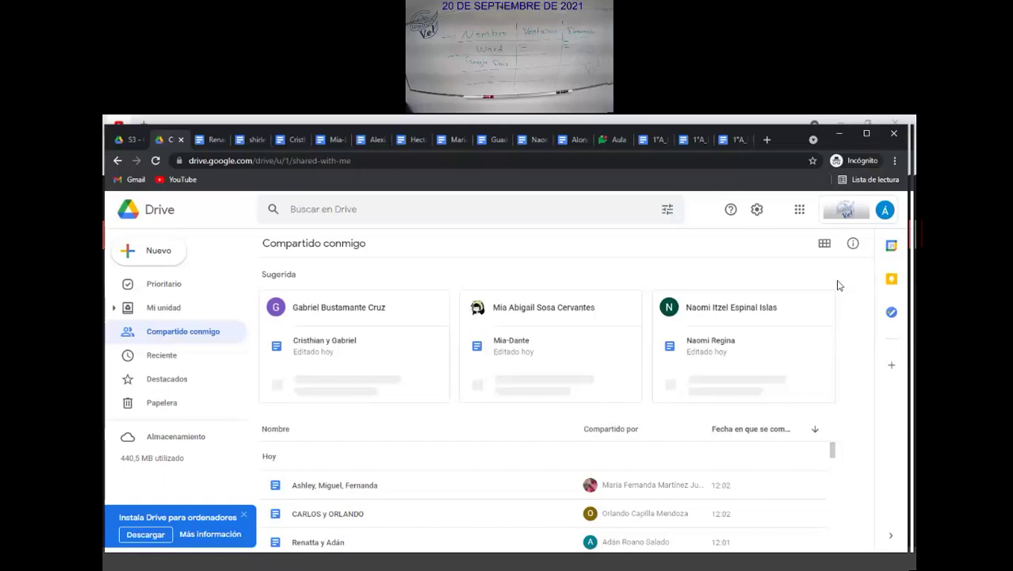
pyautogui.press('F5')
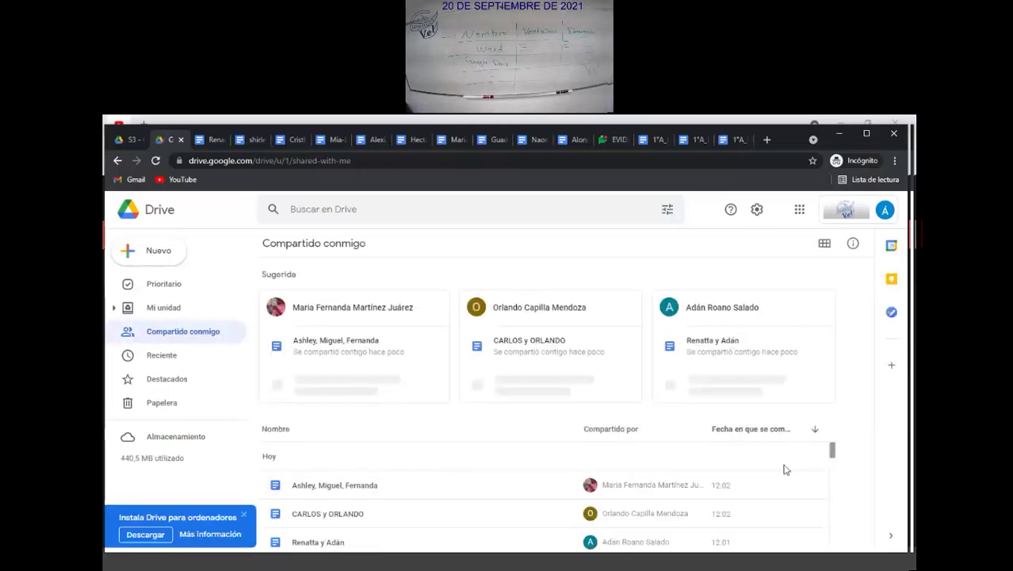
# Open the two-student document shared at 12:02 and review its answers on word processors and its comparison table
pyautogui.click(426, 522)
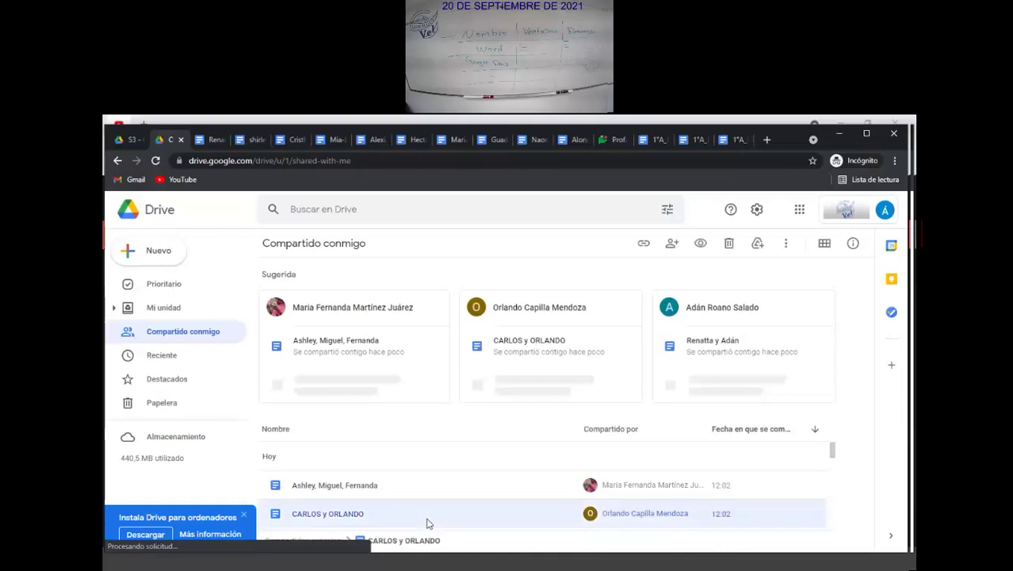
pyautogui.doubleClick(433, 520)
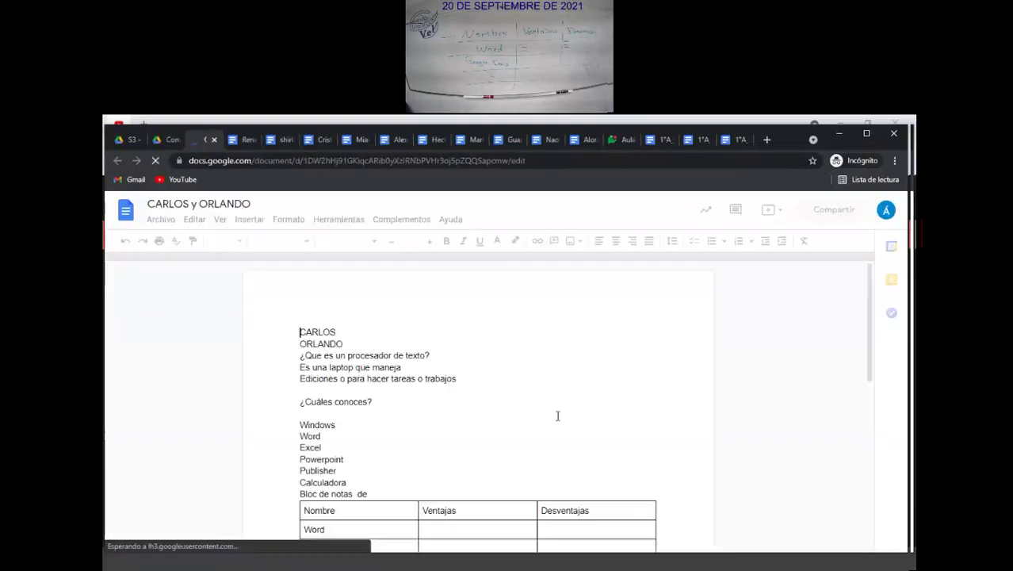
pyautogui.click(585, 411)
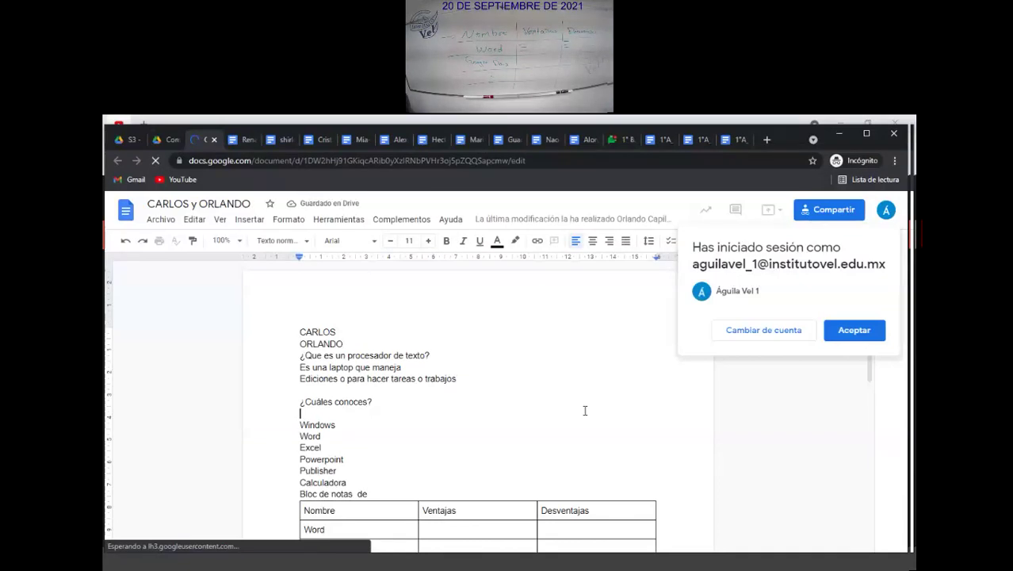
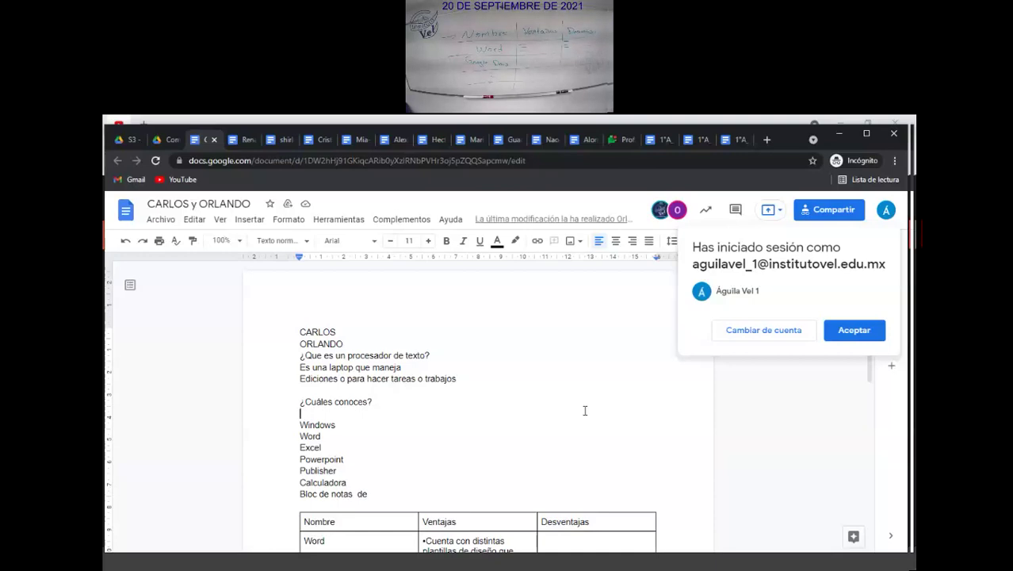
pyautogui.hotkey('ctrl', 'a')
pyautogui.click(586, 410)
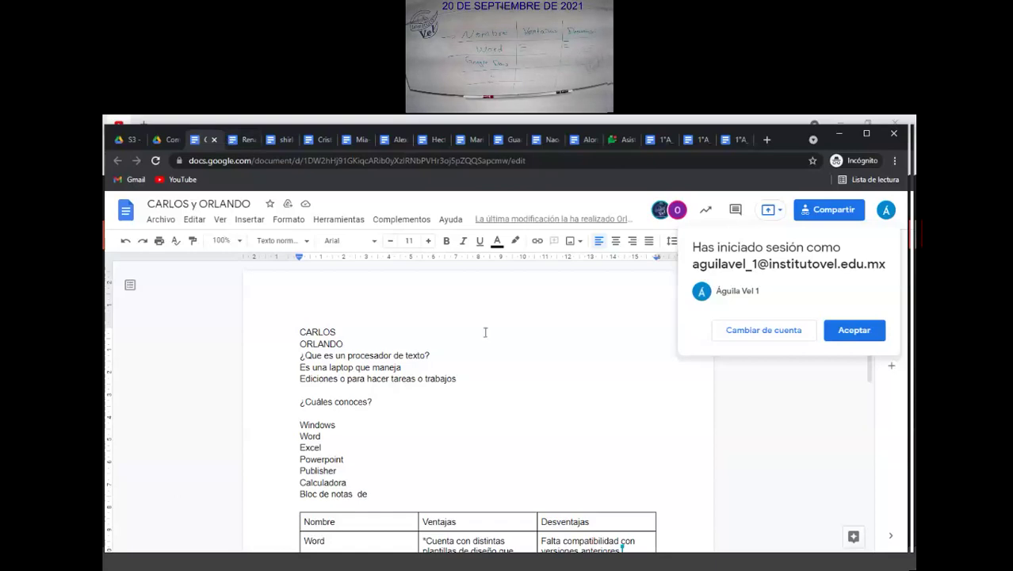
pyautogui.scroll(-1, 696, 410)
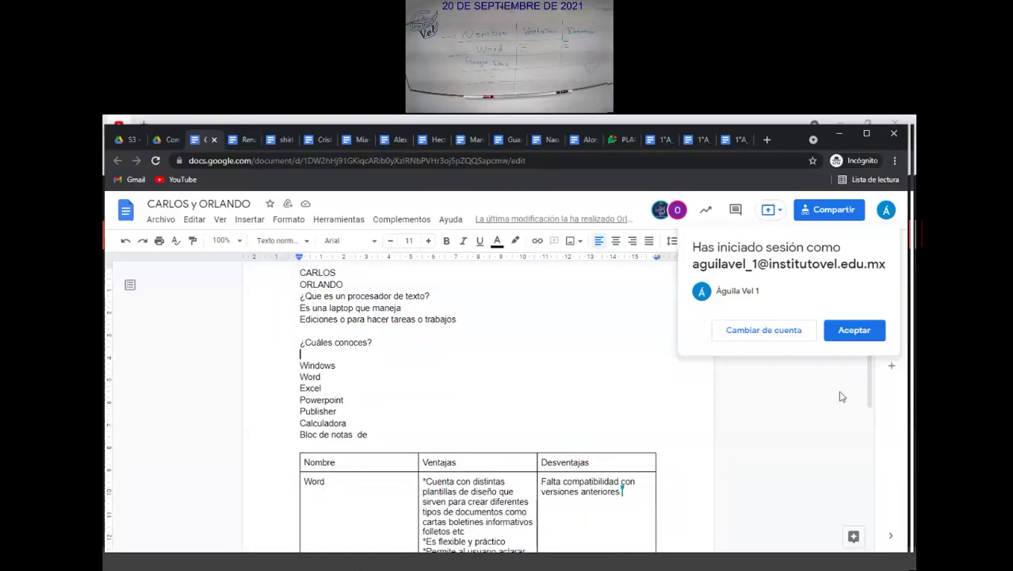
# Review the word processor comparison tables in the first two open pairs' documents
pyautogui.scroll(-1, 868, 408)
pyautogui.moveTo(867, 412)
pyautogui.mouseDown()
pyautogui.moveTo(869, 490)
pyautogui.moveTo(873, 417)
pyautogui.mouseUp()
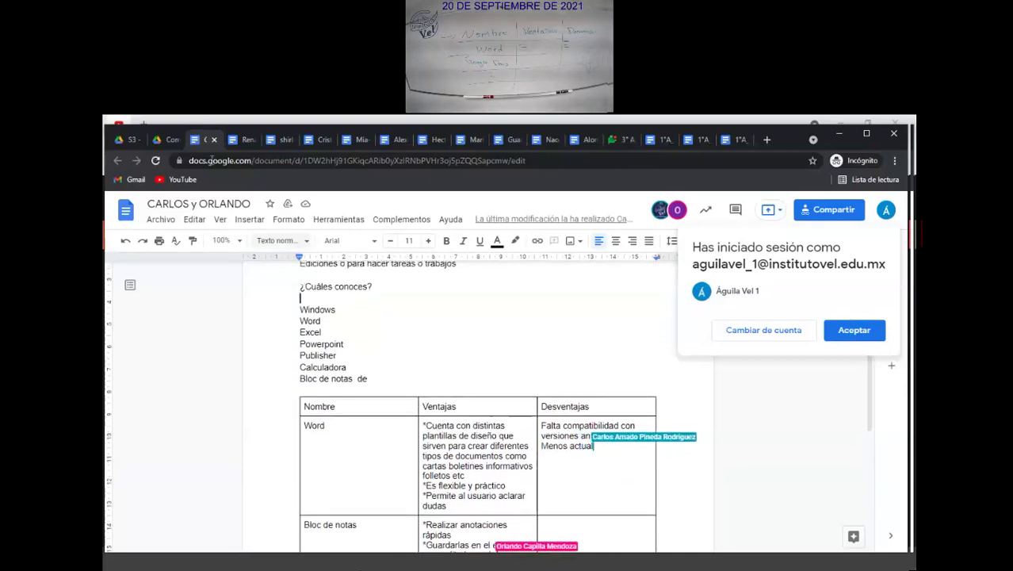
pyautogui.click(246, 142)
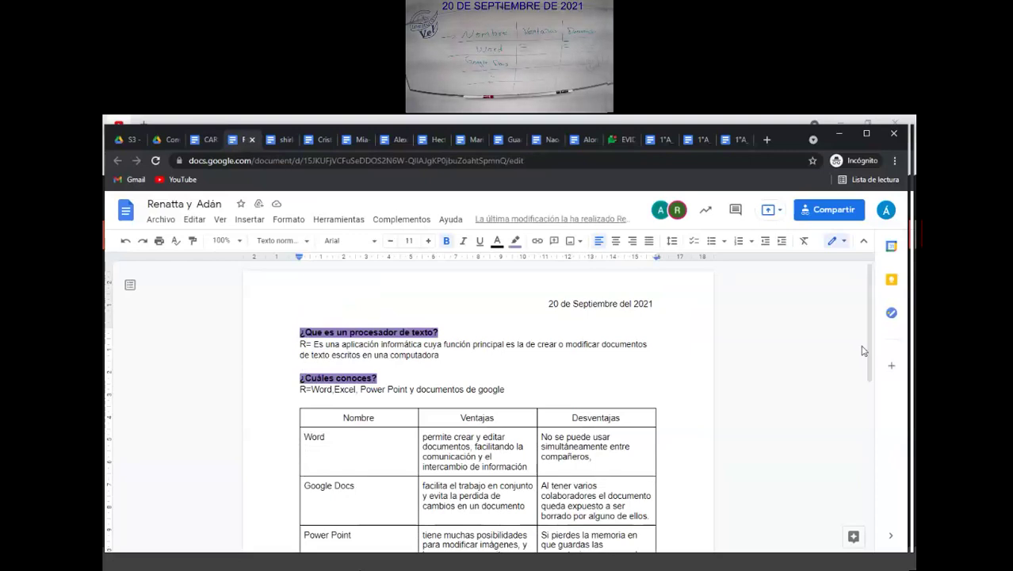
pyautogui.moveTo(871, 349); pyautogui.dragTo(868, 389)
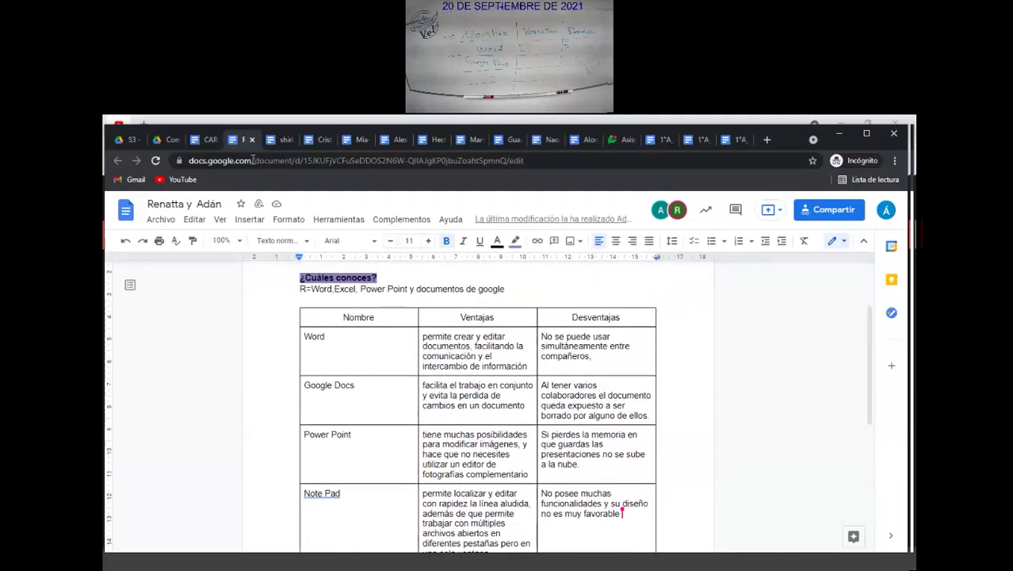
# Review the third open document's answers and suggested edits, and check each collaborator's access role in its sharing settings
pyautogui.click(279, 140)
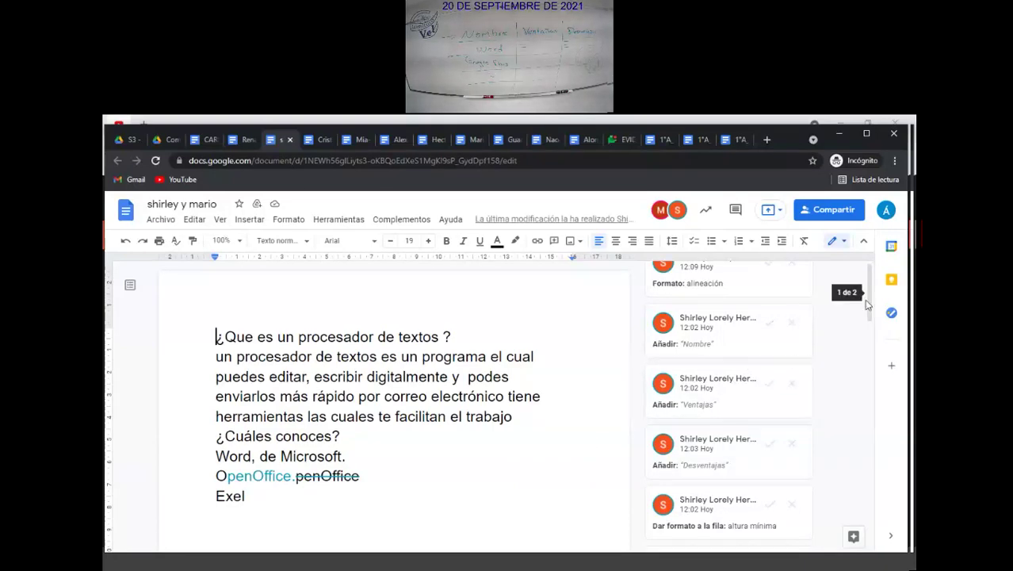
pyautogui.scroll(-1, 865, 327)
pyautogui.moveTo(864, 327)
pyautogui.mouseDown()
pyautogui.moveTo(865, 313)
pyautogui.moveTo(863, 342)
pyautogui.mouseUp()
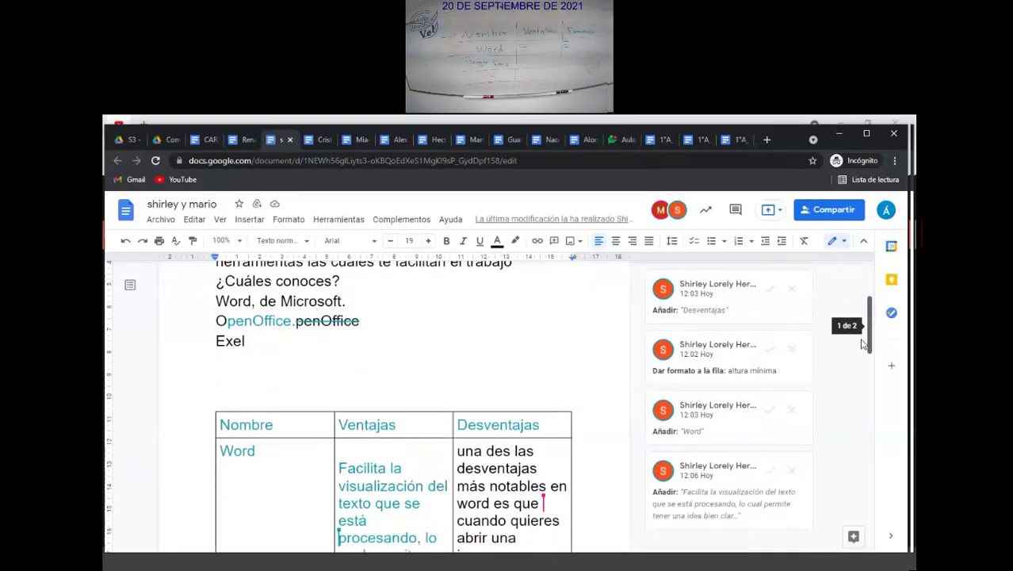
pyautogui.click(842, 213)
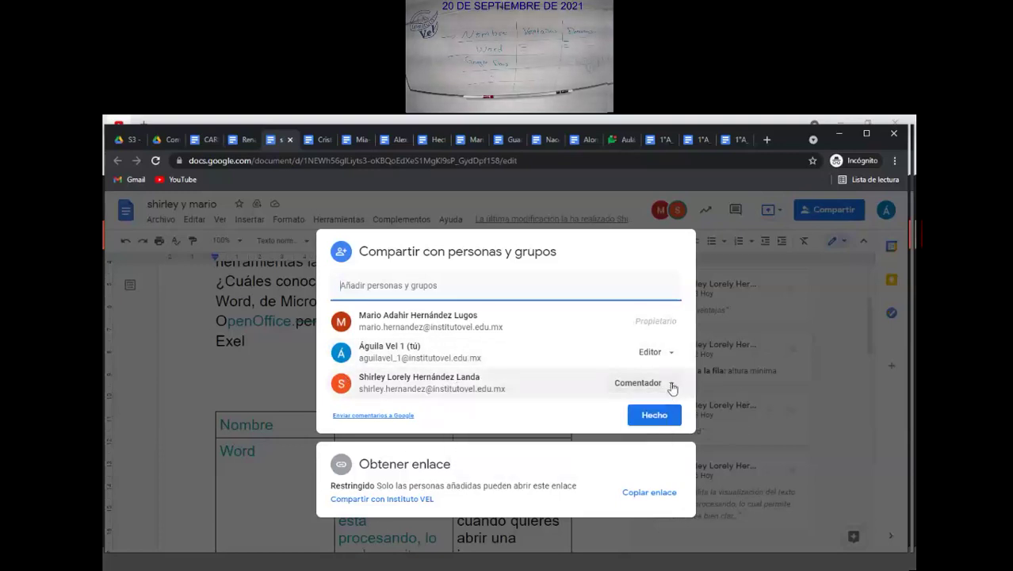
pyautogui.click(824, 438)
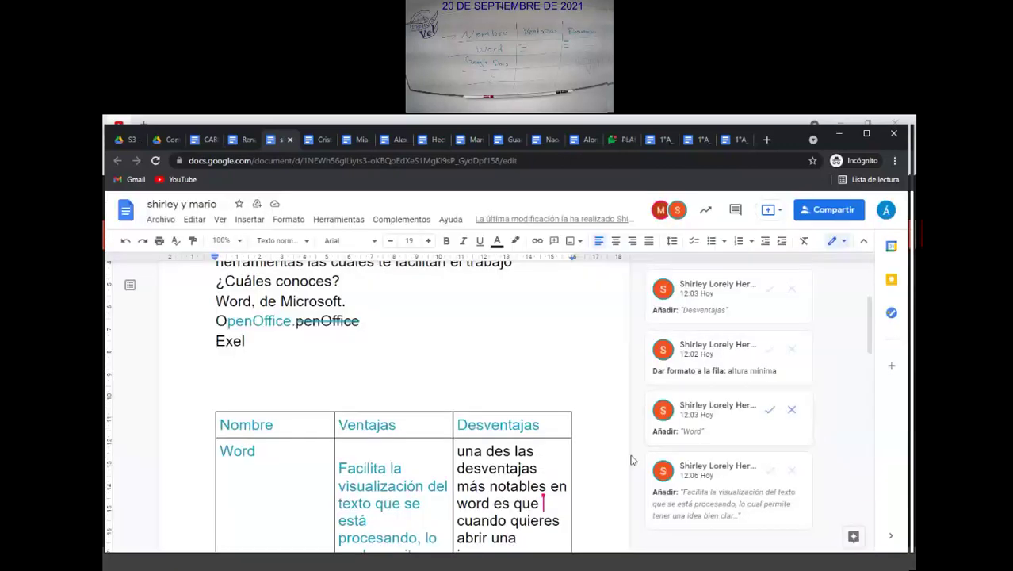
pyautogui.scroll(2, 586, 461)
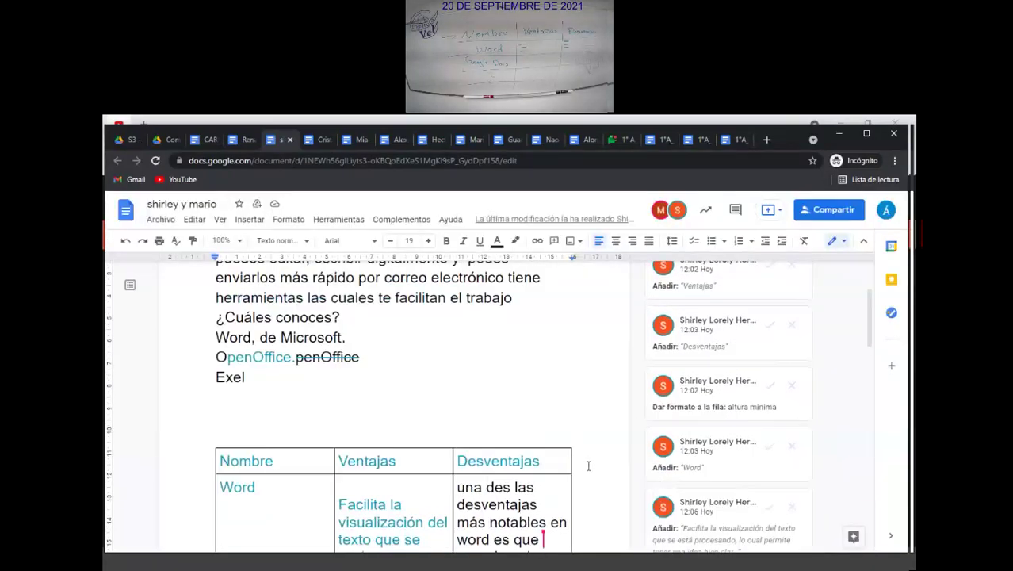
pyautogui.moveTo(870, 333)
pyautogui.mouseDown()
pyautogui.moveTo(870, 401)
pyautogui.moveTo(869, 314)
pyautogui.mouseUp()
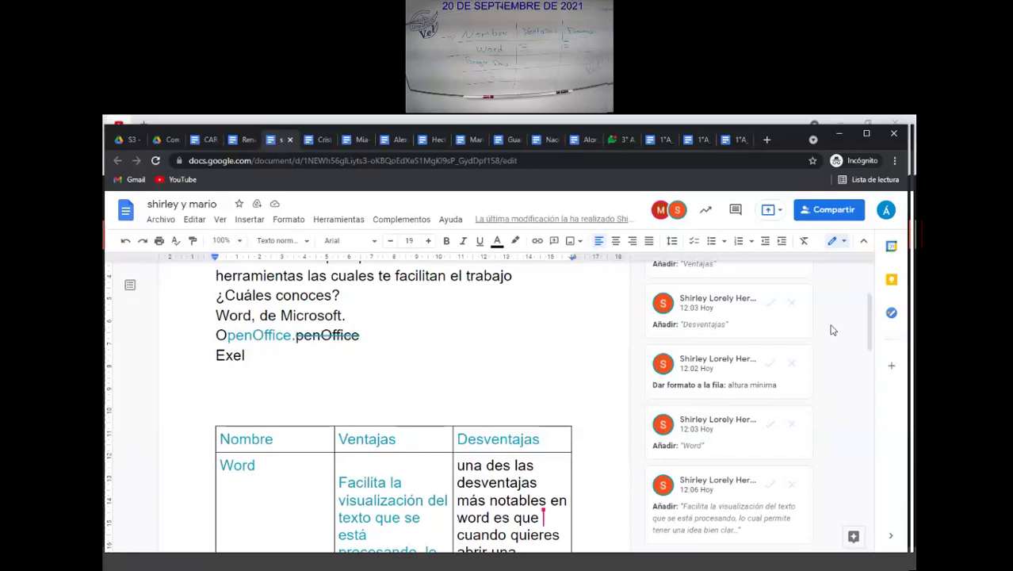
# Review the fourth open pair's answers on word processors and its advantages and disadvantages table
pyautogui.click(309, 139)
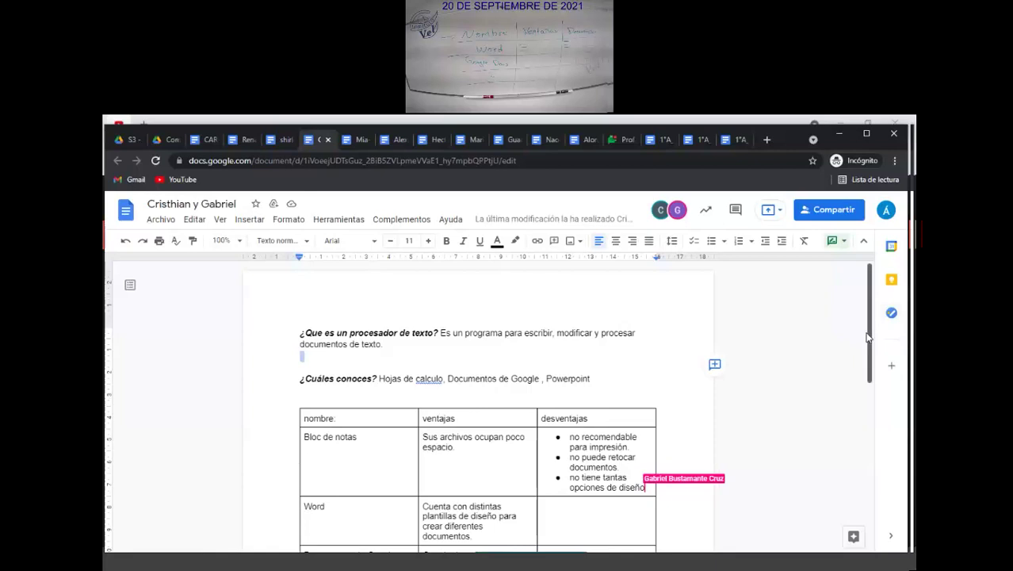
pyautogui.scroll(-4, 869, 337)
pyautogui.scroll(2, 872, 342)
pyautogui.scroll(2, 871, 343)
# Switch to the fifth open pair's document and check its two answers and the table with coloured headers
pyautogui.click(356, 140)
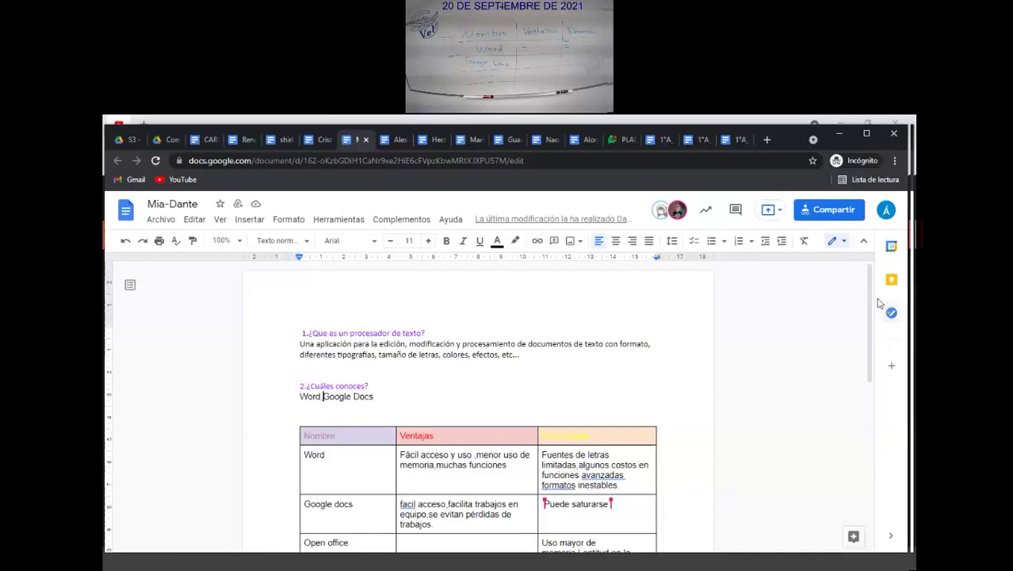
pyautogui.scroll(-3, 864, 341)
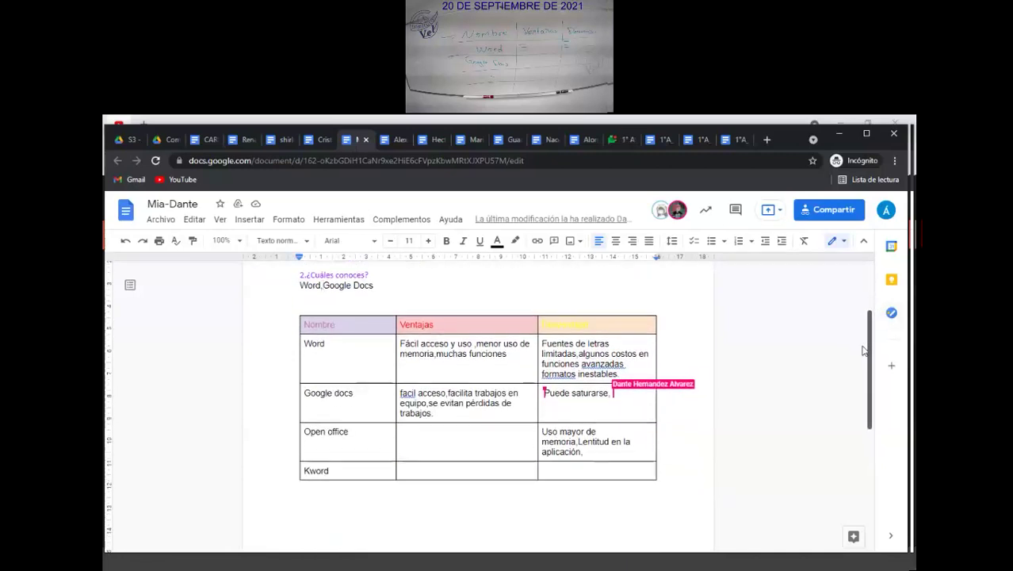
pyautogui.scroll(-3, 850, 379)
pyautogui.scroll(6, 850, 379)
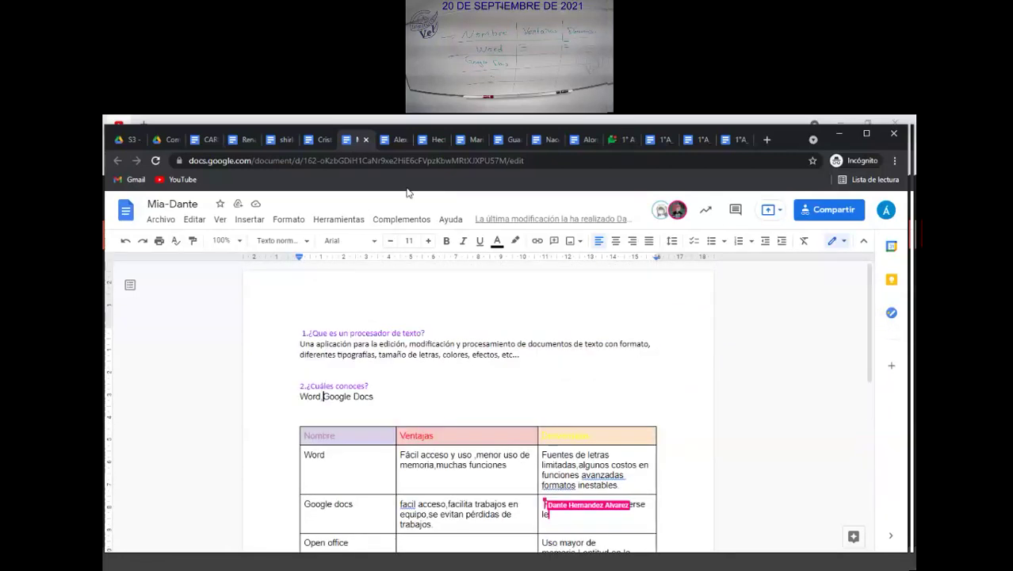
# Read through the sixth open pair's document, from the answers down to the powerpoint row, and return to its beginning
pyautogui.click(388, 141)
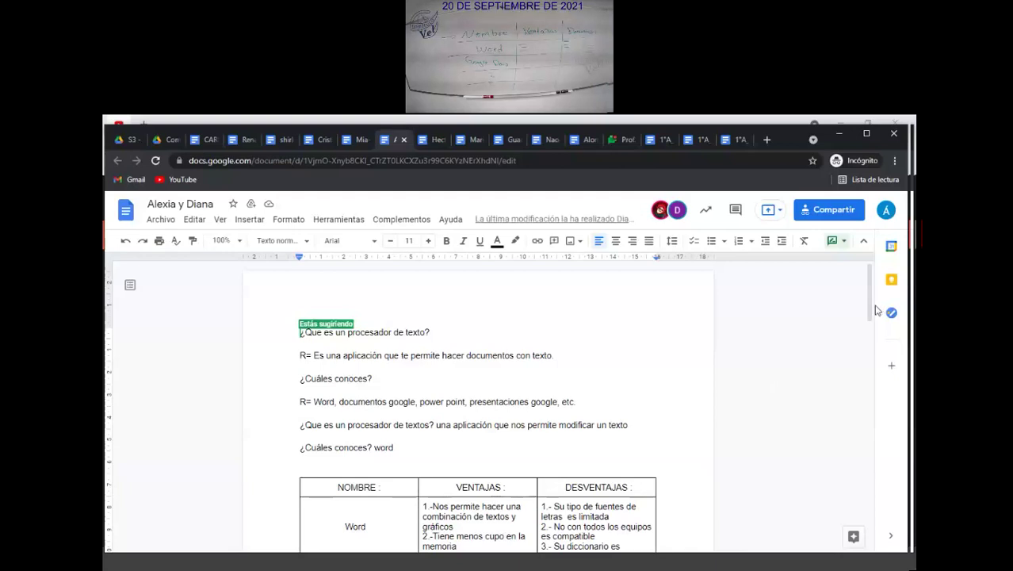
pyautogui.moveTo(873, 319); pyautogui.dragTo(869, 400)
pyautogui.scroll(-3, 852, 420)
pyautogui.scroll(3, 854, 409)
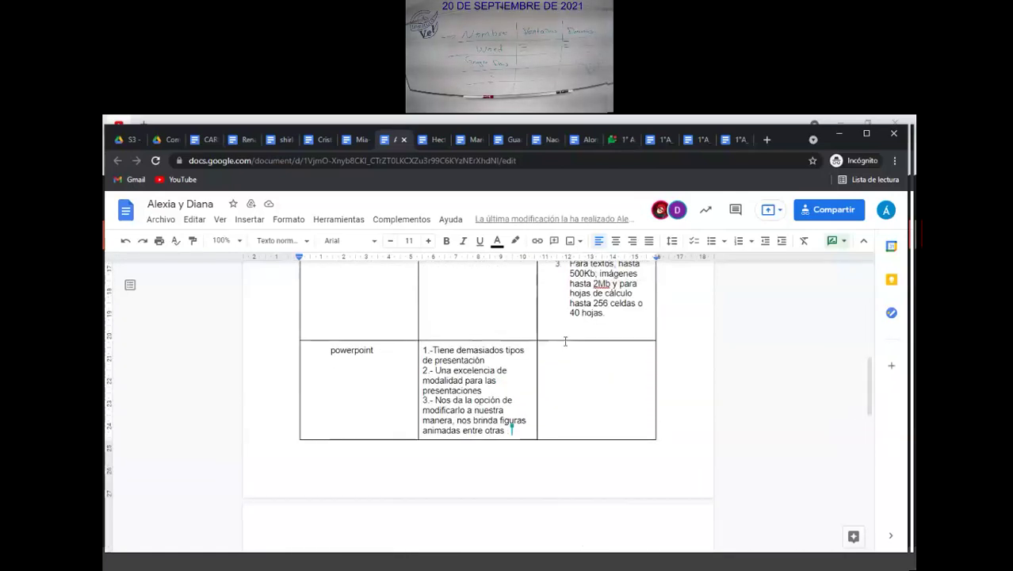
pyautogui.moveTo(870, 379); pyautogui.dragTo(848, 294)
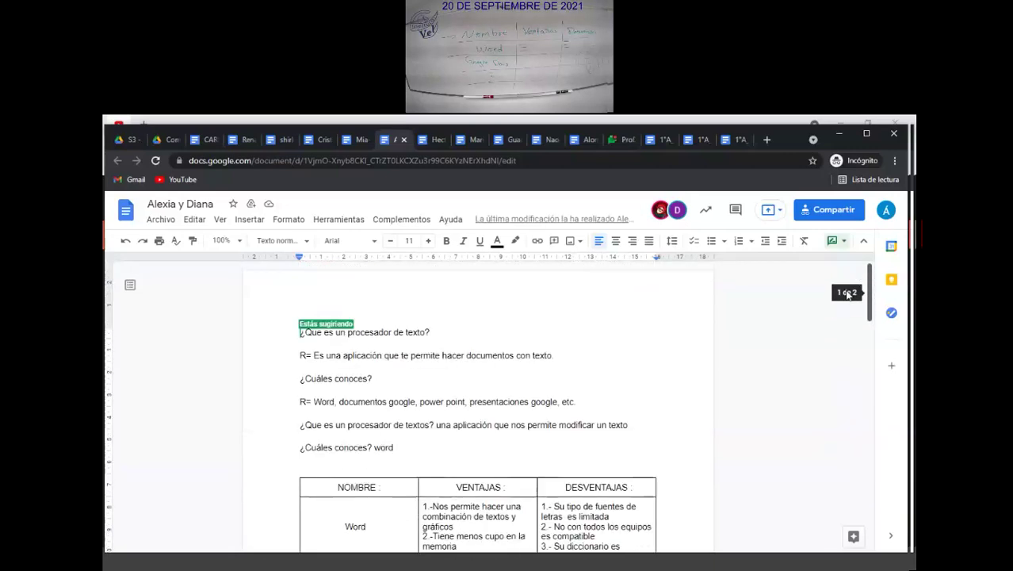
# Check the seventh open pair's answers and comparison table, and bring up the eighth pair's document
pyautogui.click(433, 141)
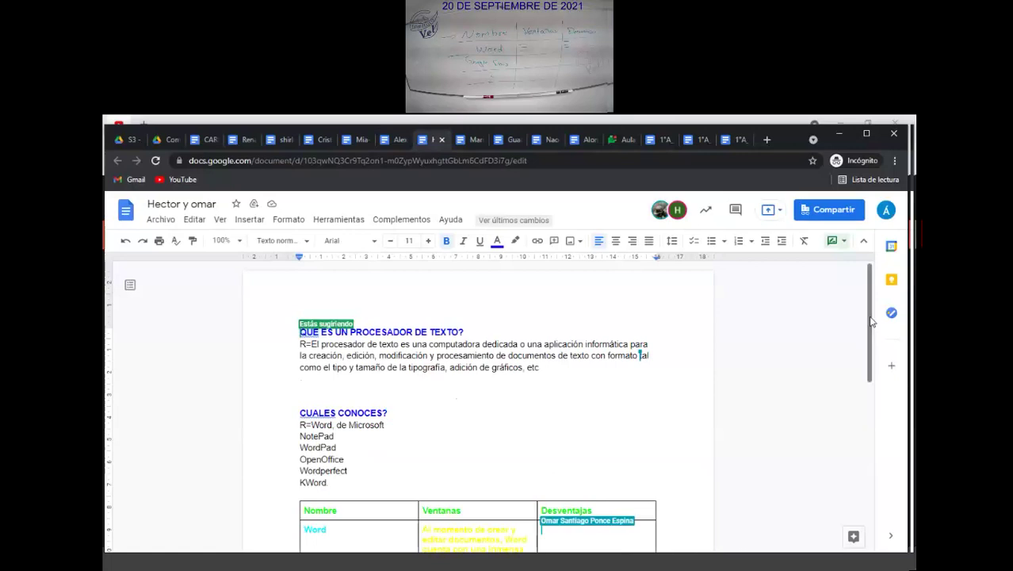
pyautogui.moveTo(871, 325); pyautogui.dragTo(862, 382)
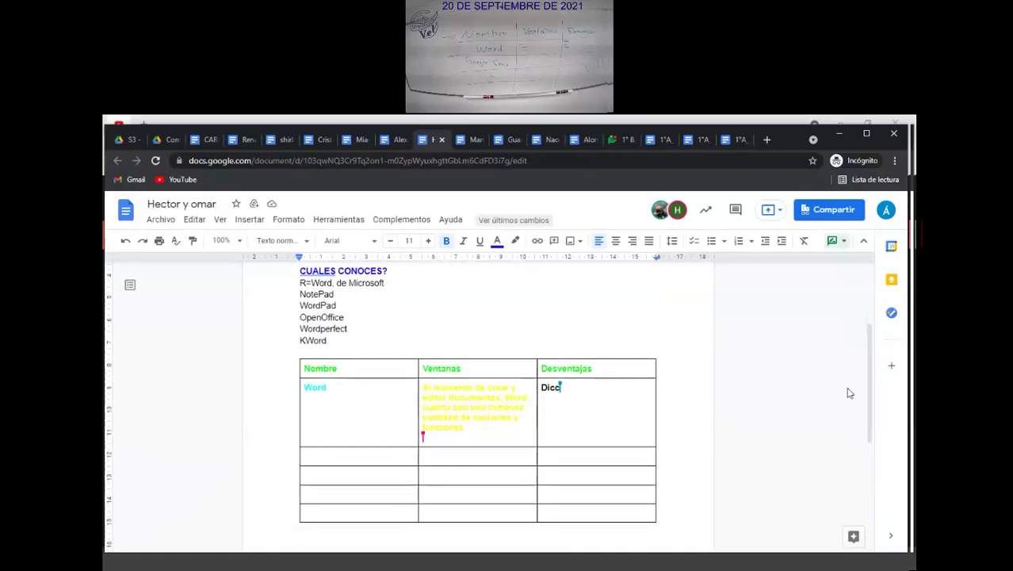
pyautogui.click(474, 139)
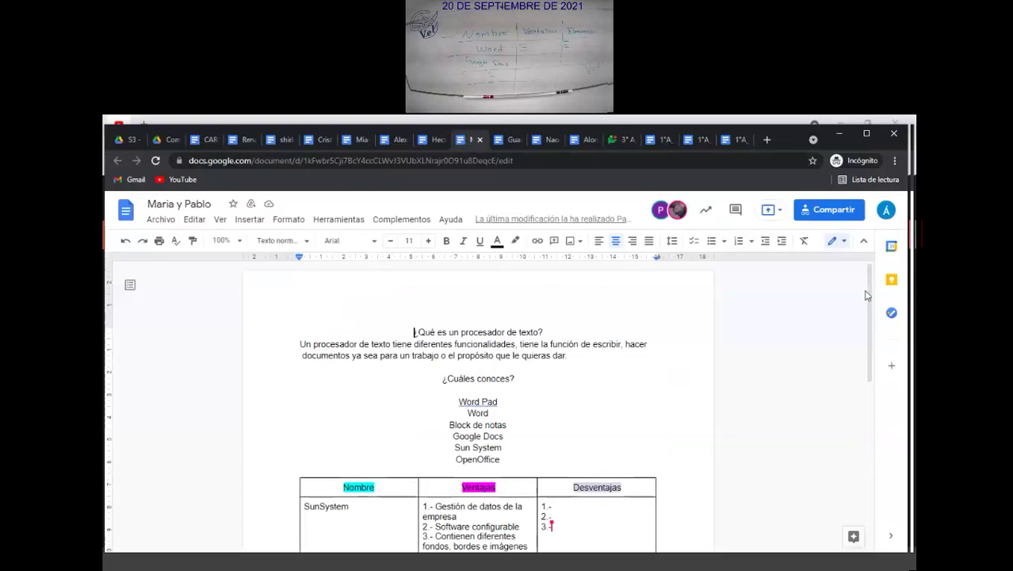